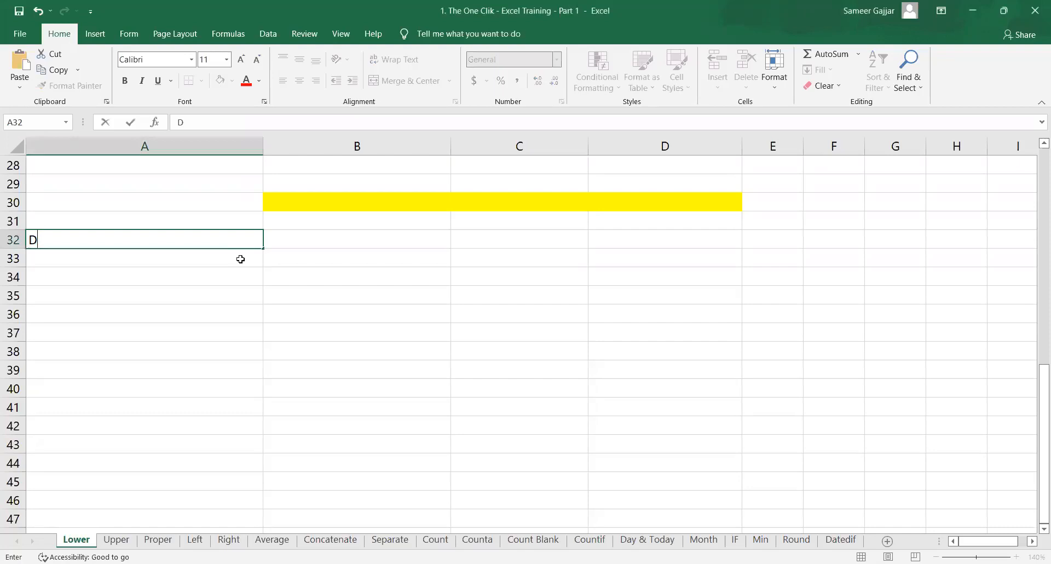
Type two sample full names with erratic mixed capitalisation into A32 and A33, then go to B32
key("BackSpace")
type("VIKa JAdAv")
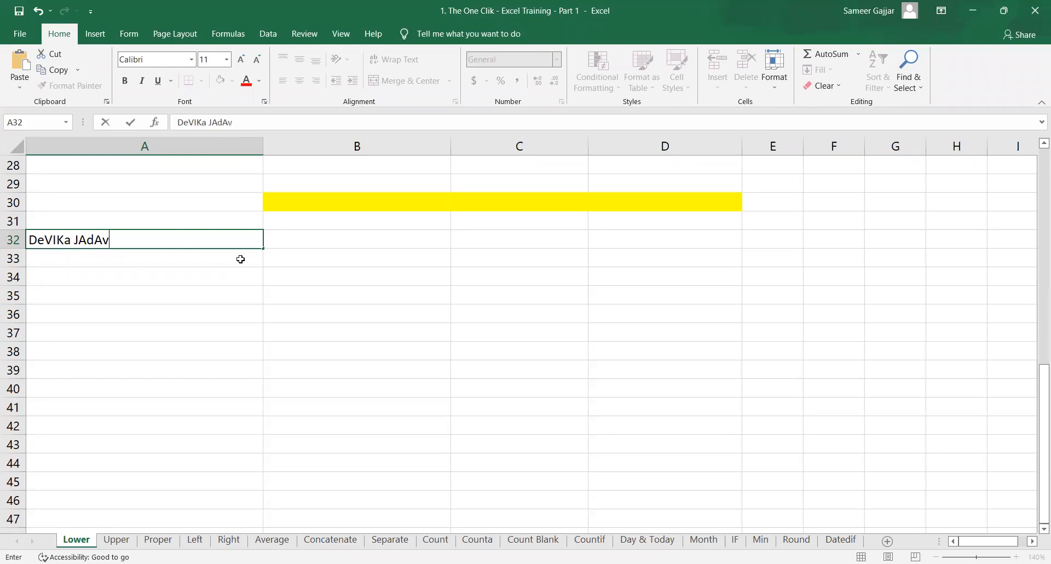
key("Return")
type("MAyur")
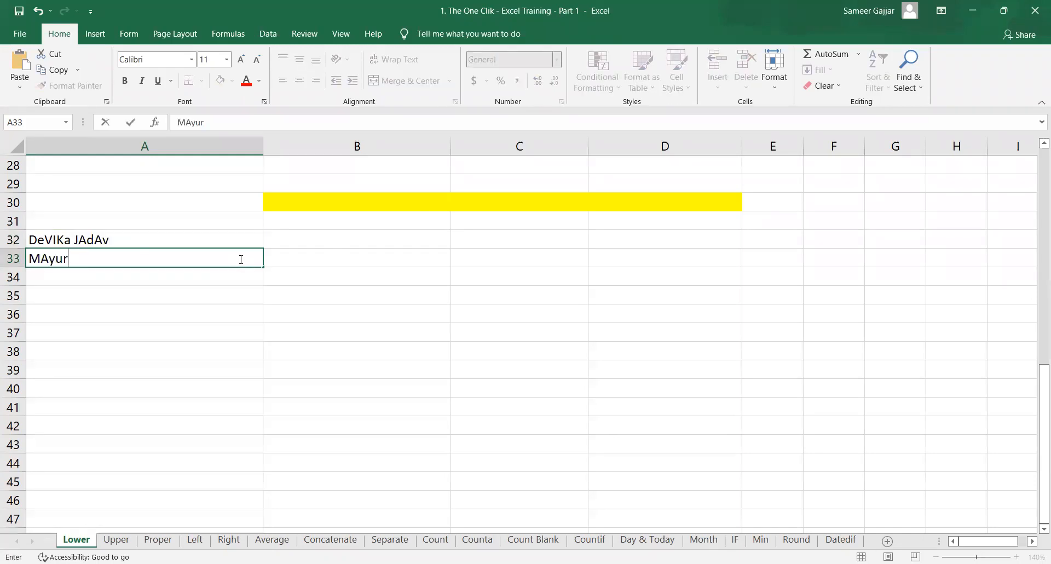
type("esH SUtar")
key("Right")
key("Right")
key("Up")
key("Left")
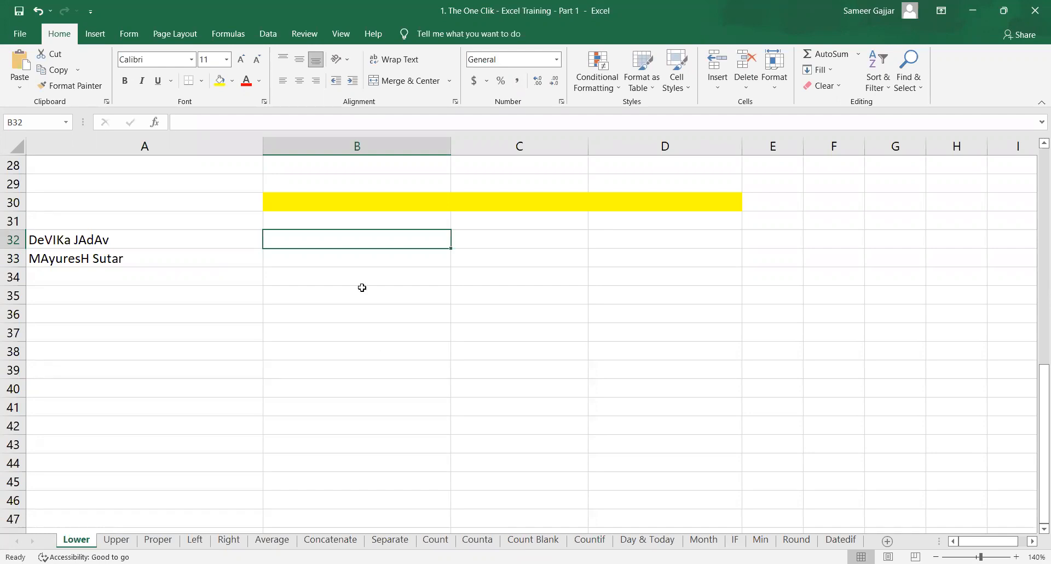
Enter =LOWER(A32) in B32 to show the first name in lowercase
type("=")
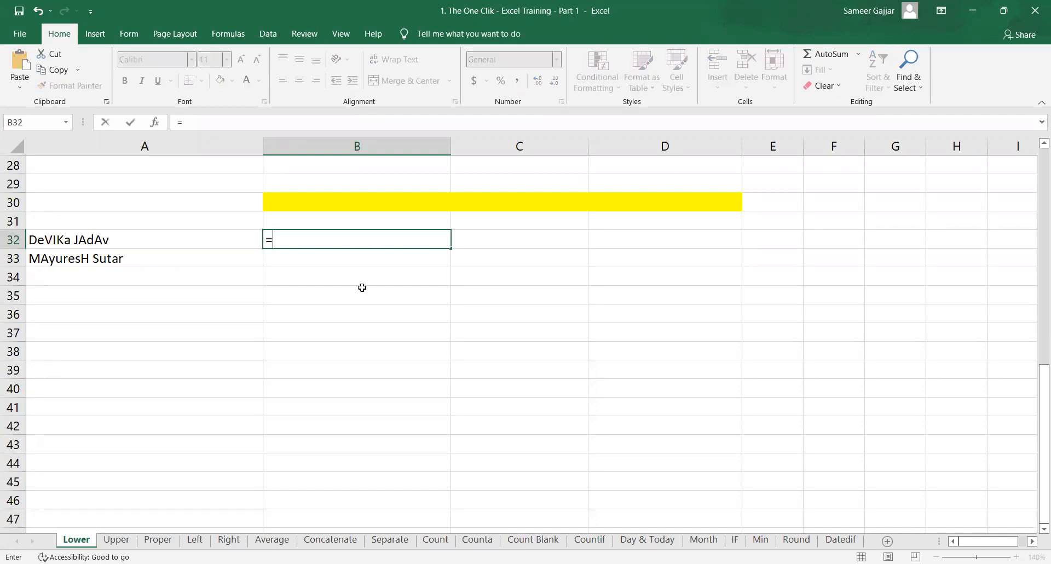
type("lower")
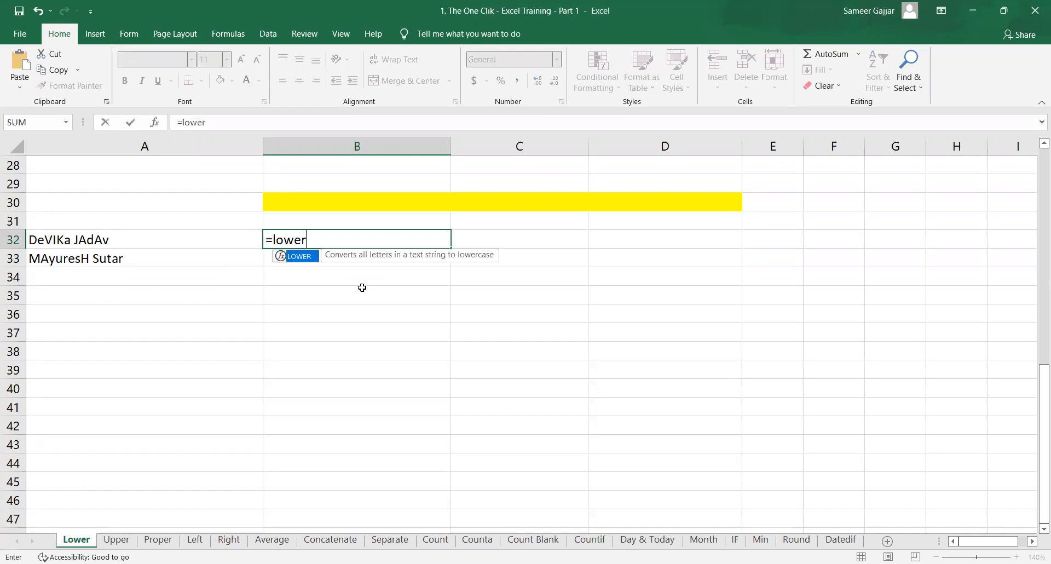
key("Tab")
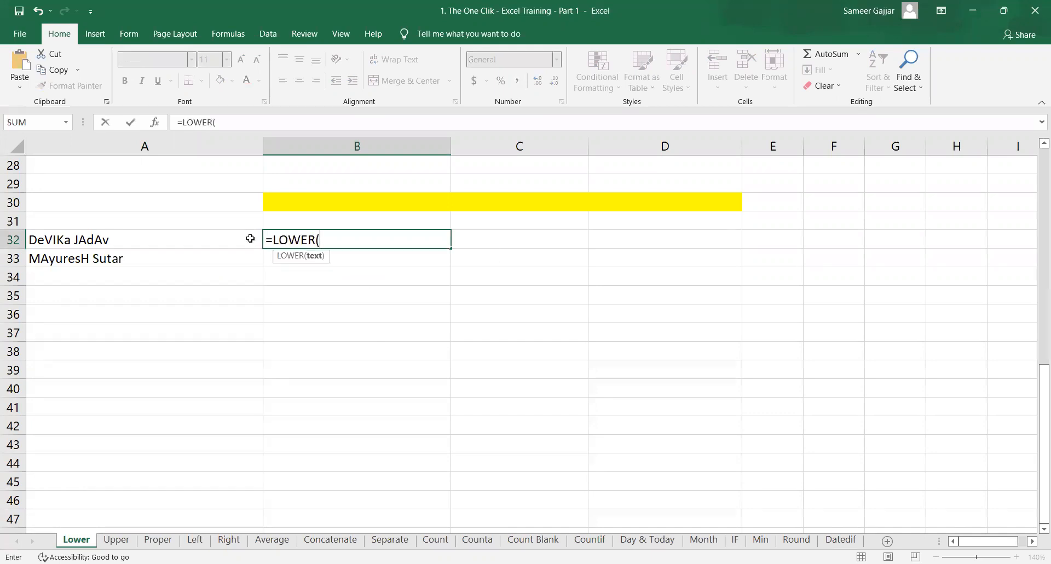
left_click(250, 239)
type(")")
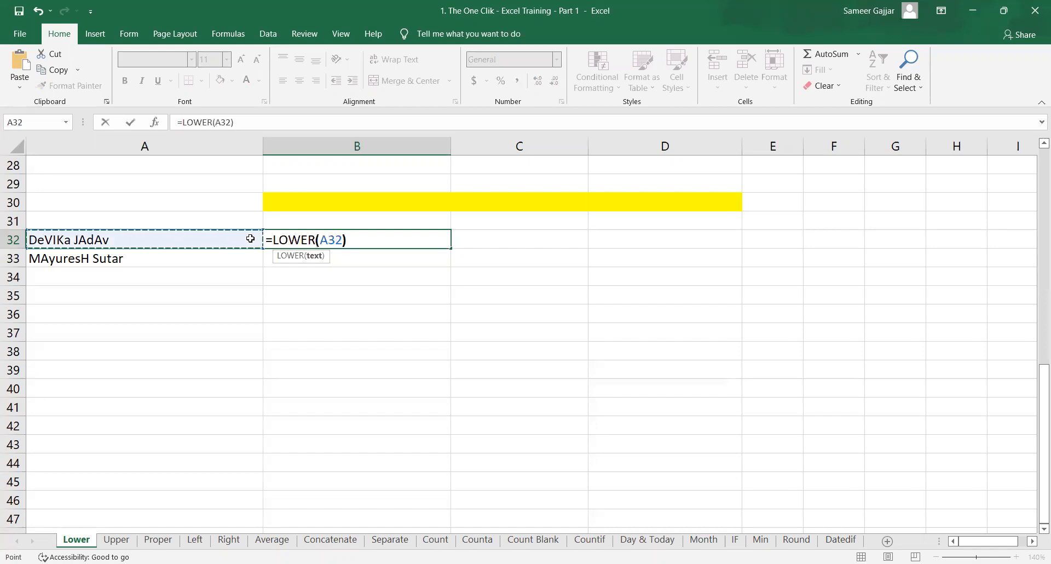
key("Return")
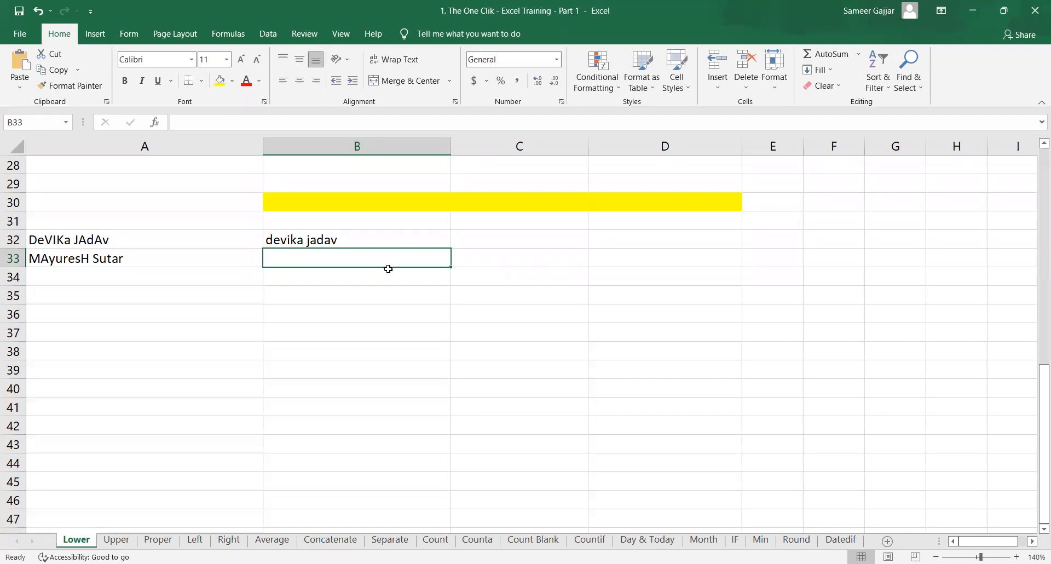
Enter =LOWER(A33) in B33 to lowercase the second name, then move to C32
type("=o")
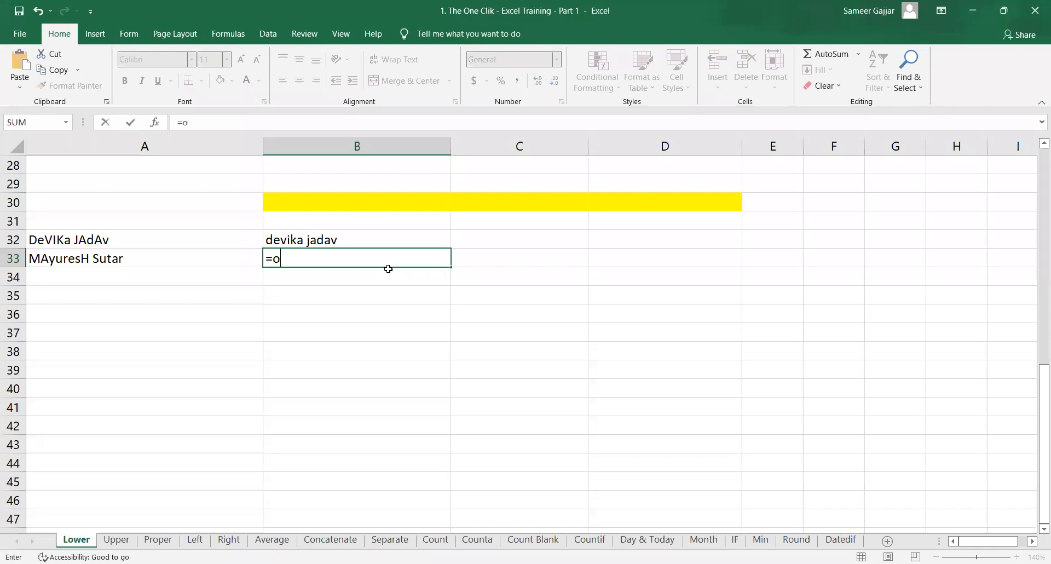
key("BackSpace")
type("low")
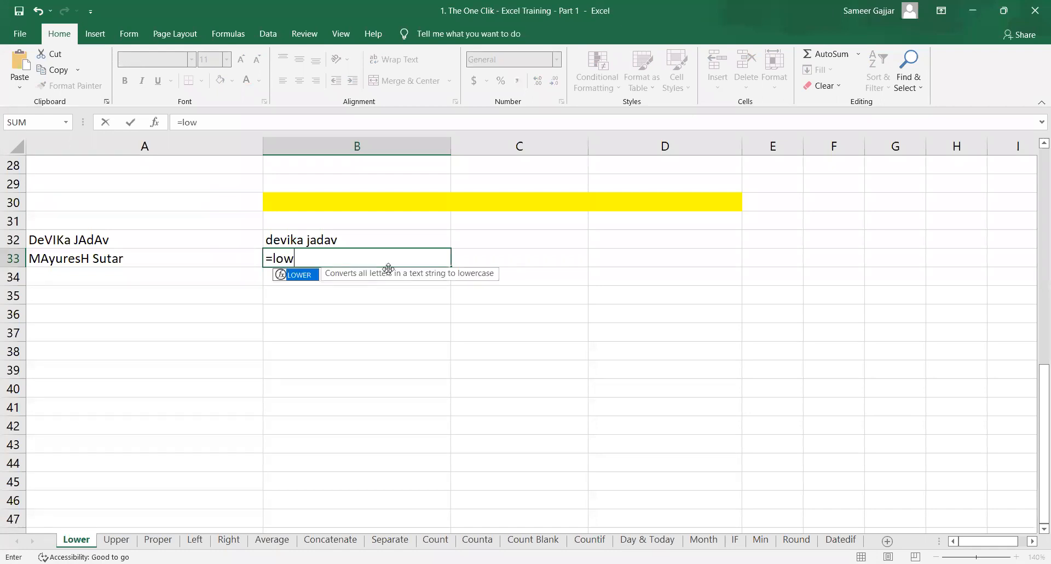
key("Tab")
left_click(181, 257)
type(")")
key("Return")
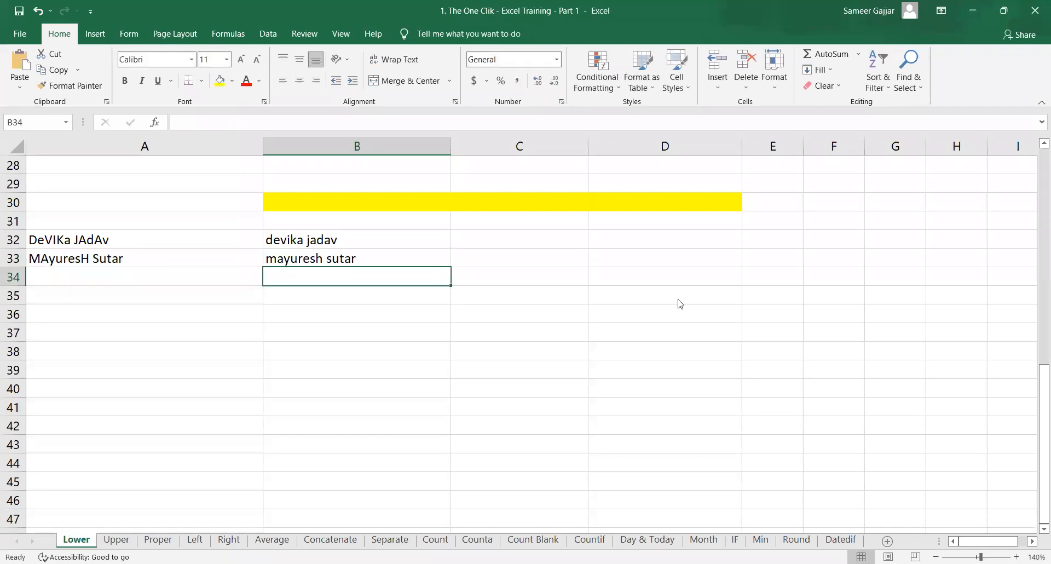
key("Up")
key("Up")
key("Right")
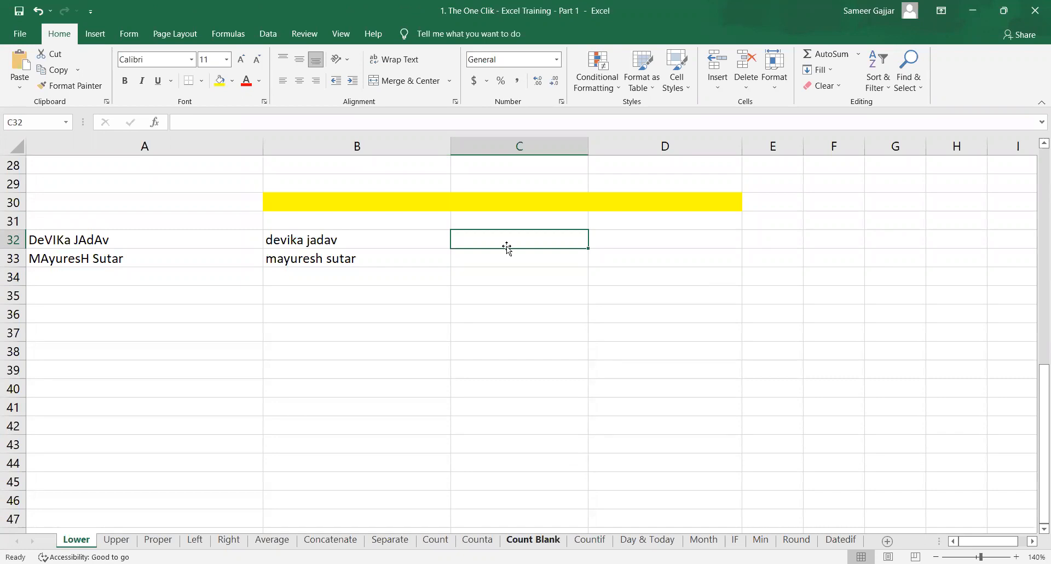
Enter =UPPER(A32) in C32 and fill it down to C33 with Ctrl+D
type("=")
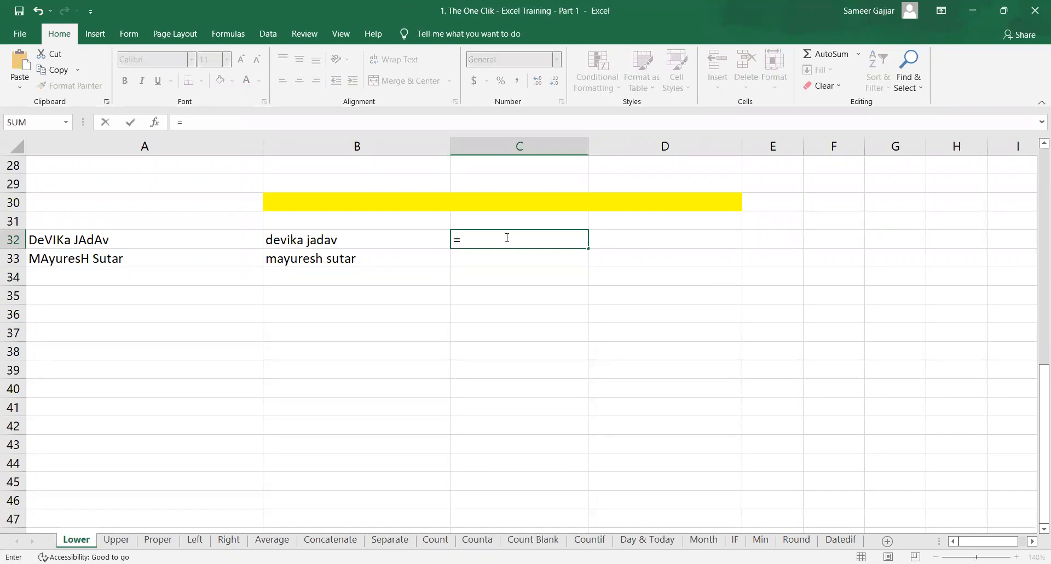
type("upp")
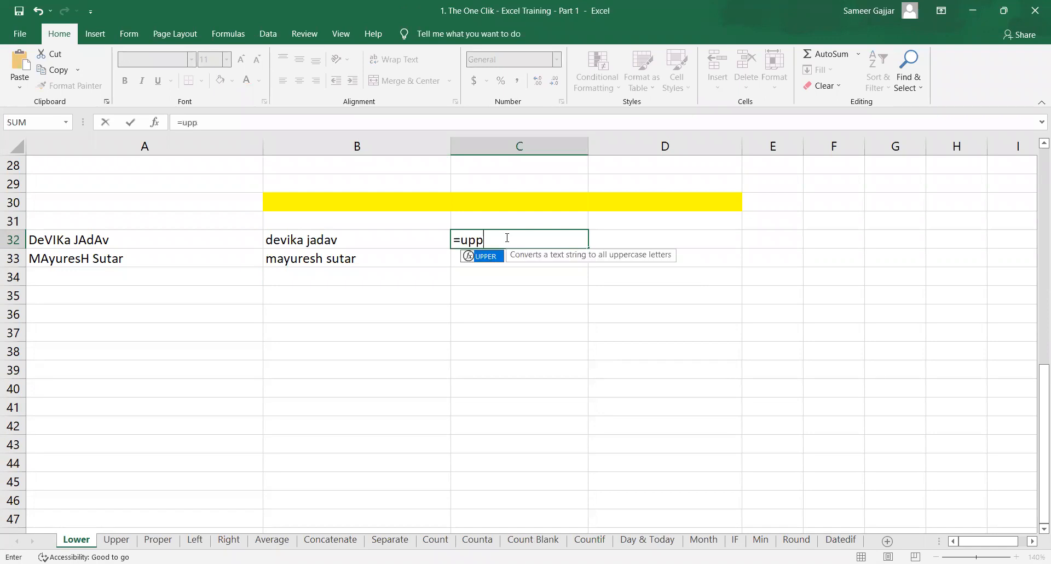
key("Tab")
left_click(215, 240)
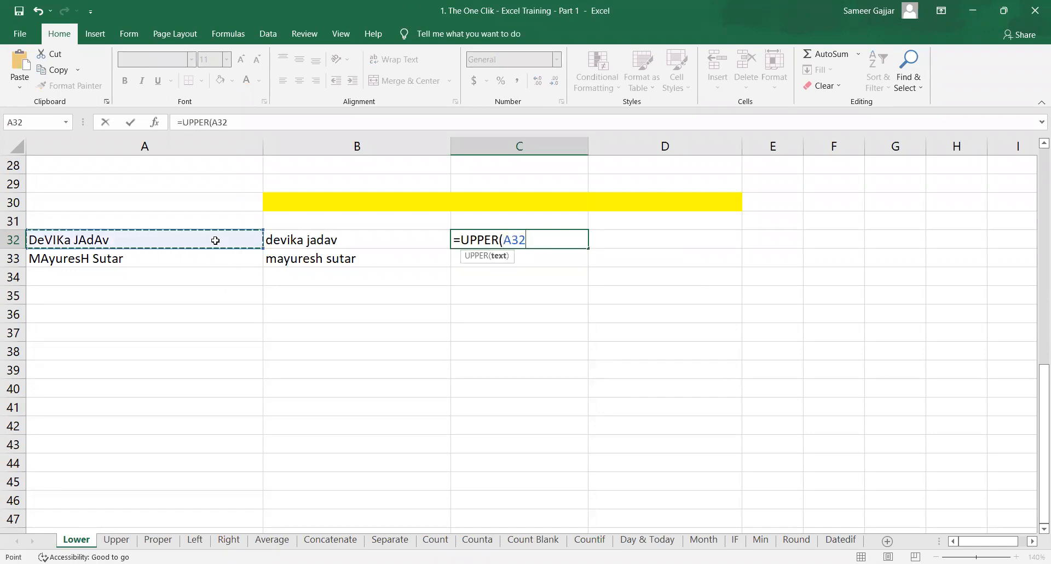
type(")")
key("Return")
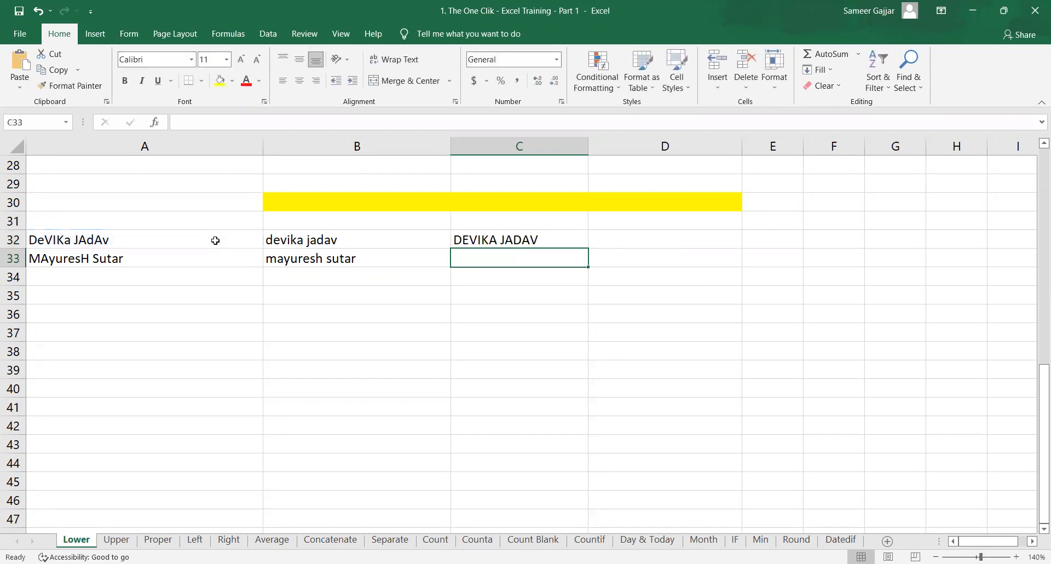
key("ctrl+d")
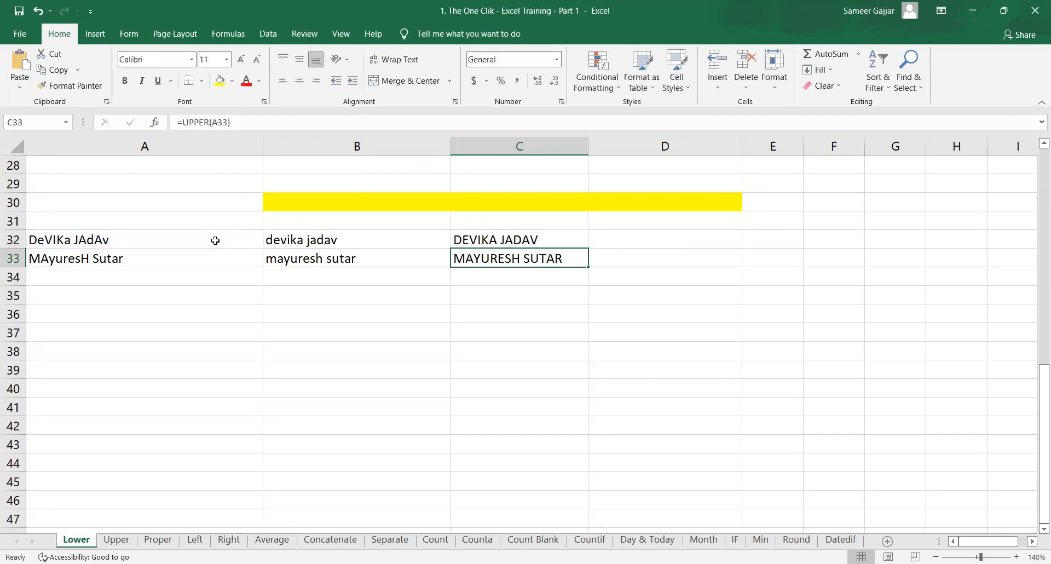
key("Right")
key("Up")
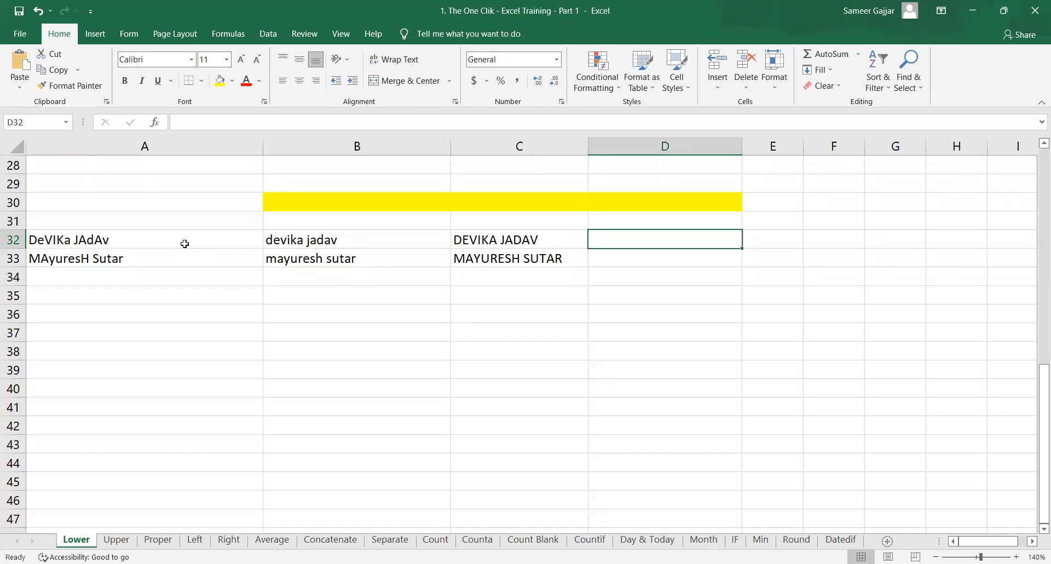
Enter =PROPER(A32) in D32 and =PROPER(A33) in D33 for title-case names
type("=")
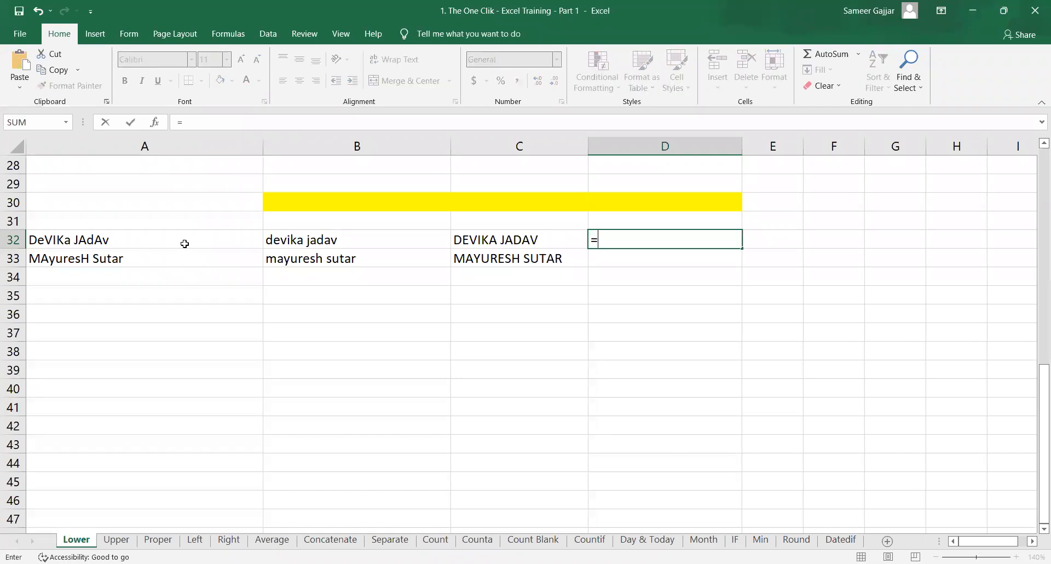
type("PROPER(")
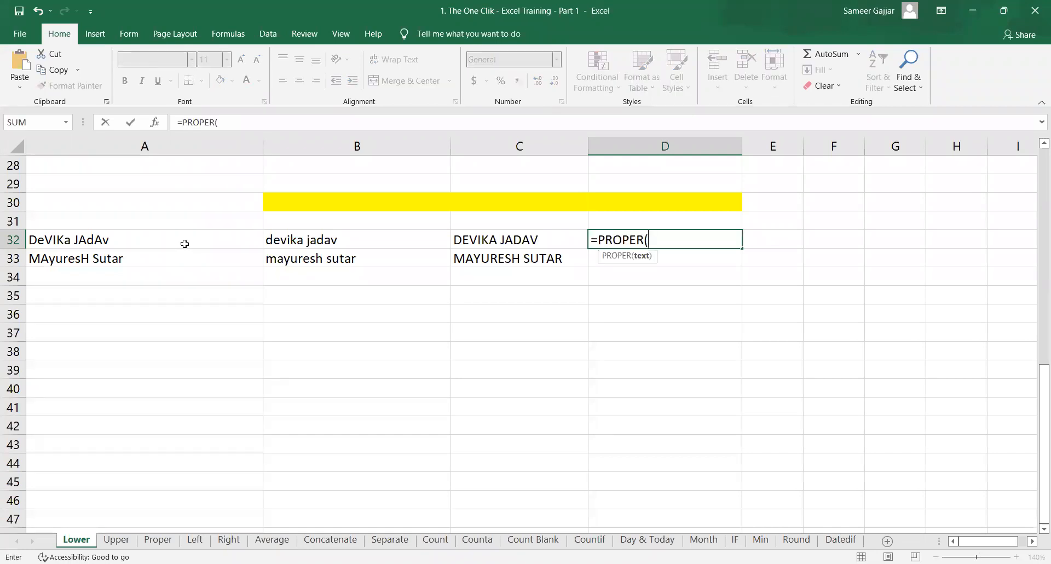
left_click(184, 244)
type(")")
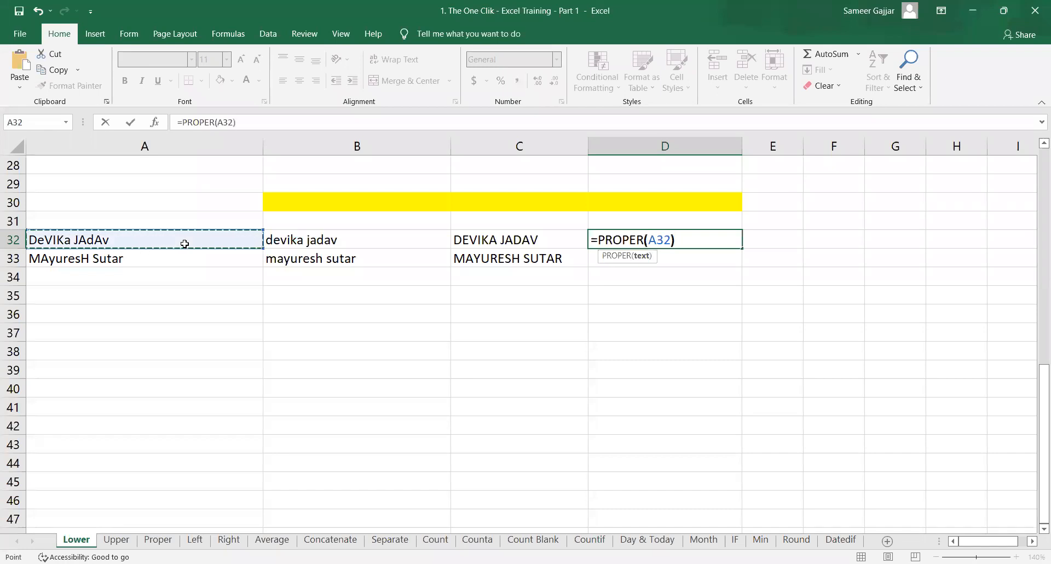
key("Return")
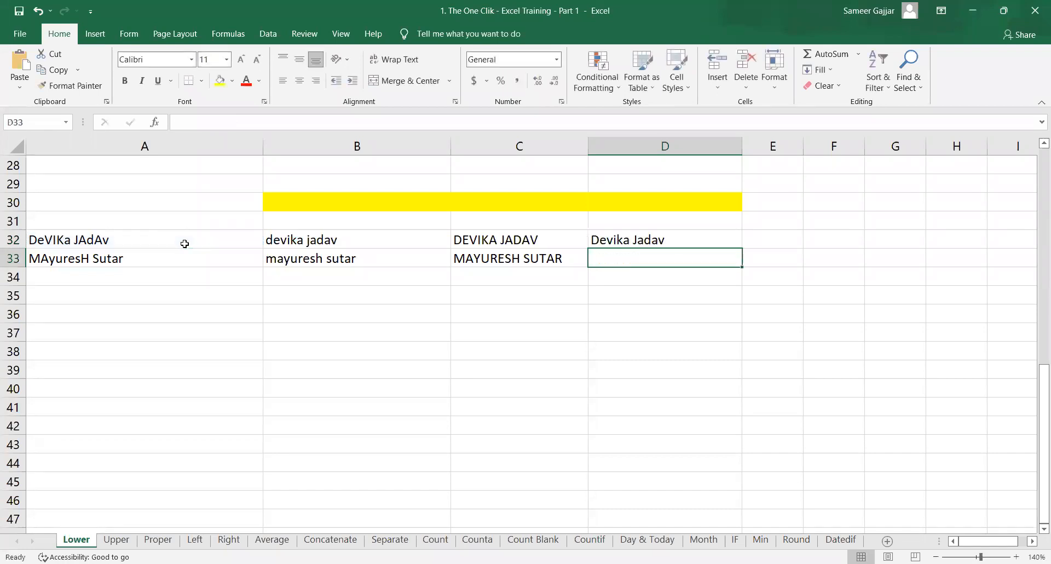
type("=")
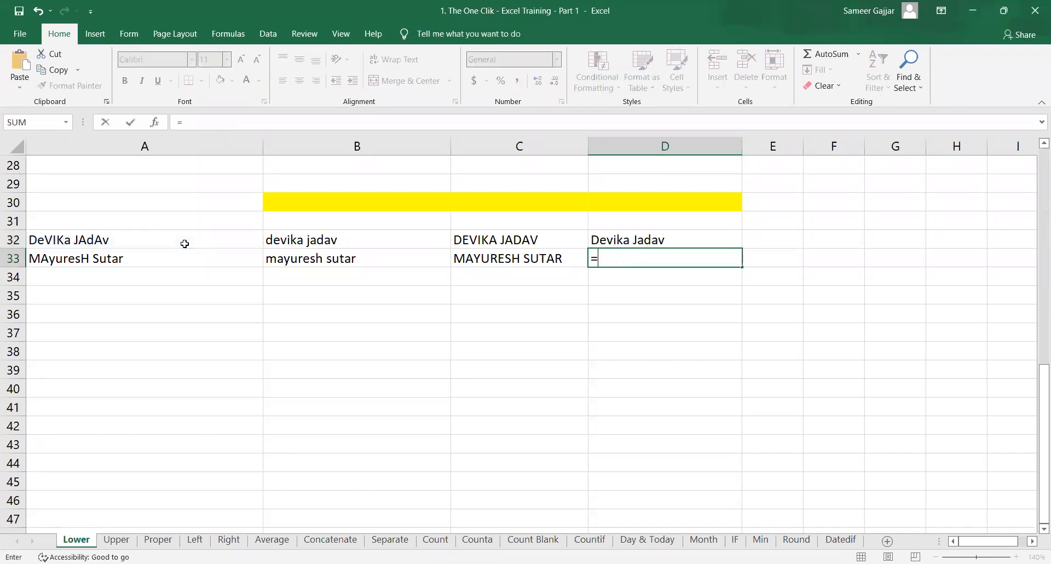
type("PROPER(")
left_click(191, 263)
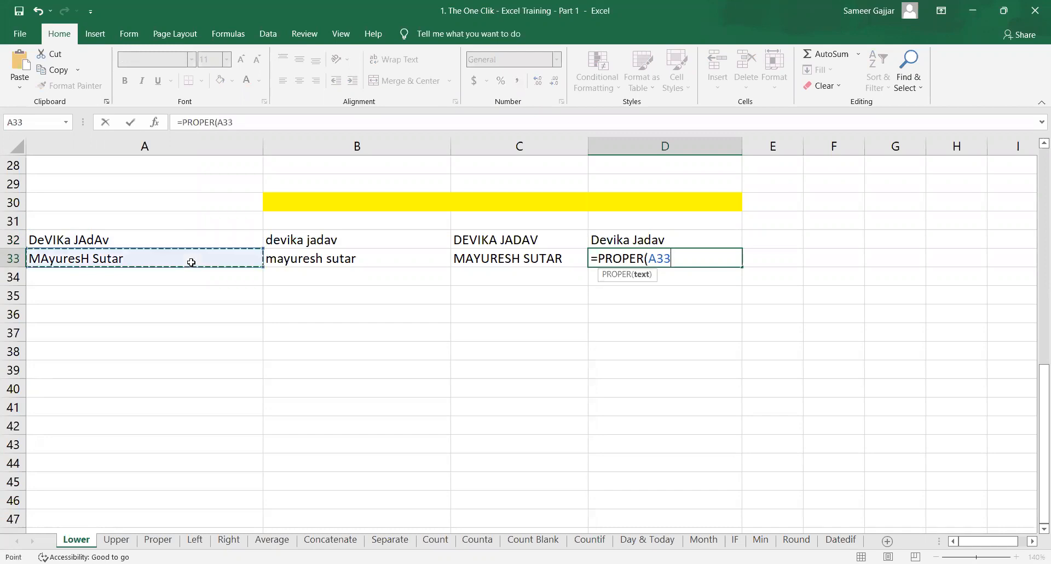
type(")")
key("Return")
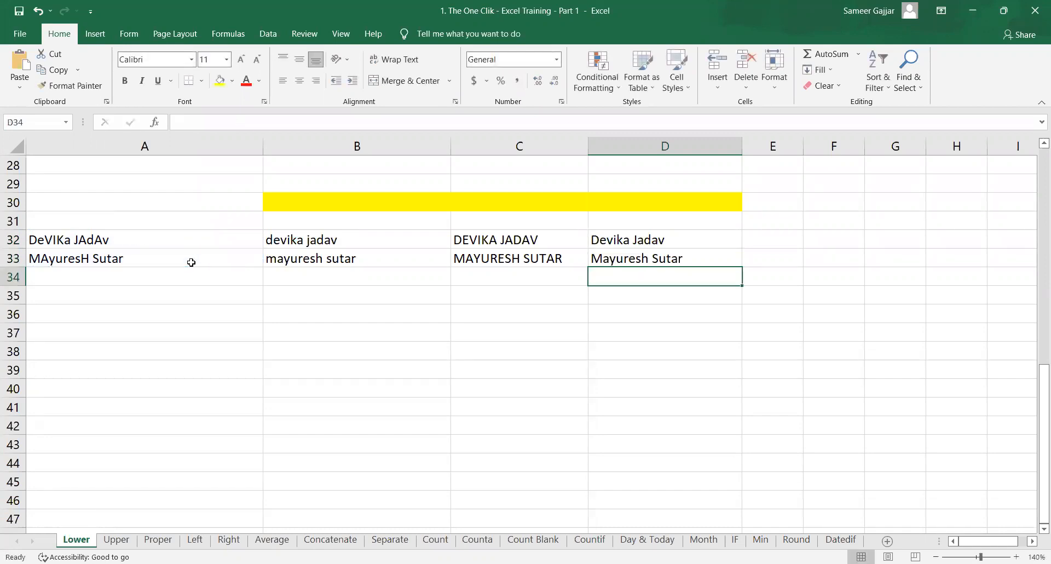
left_click(290, 204)
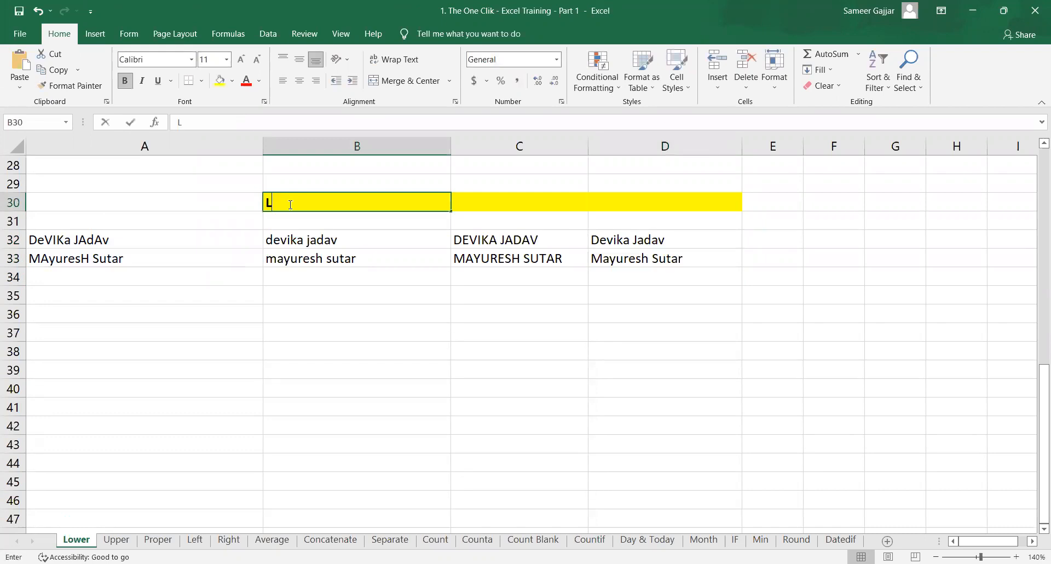
type("Lower")
key("Tab")
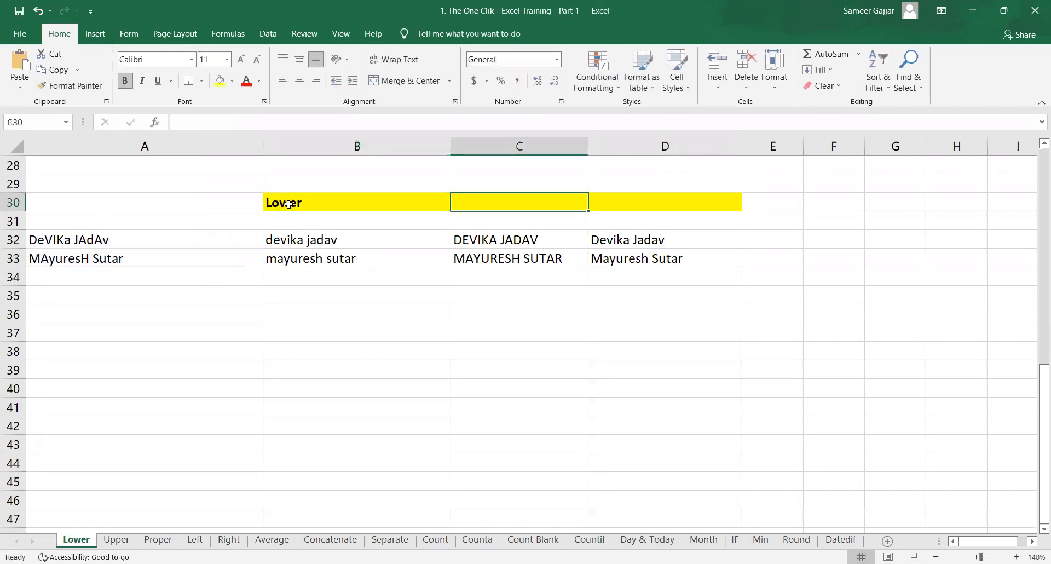
type("Upper")
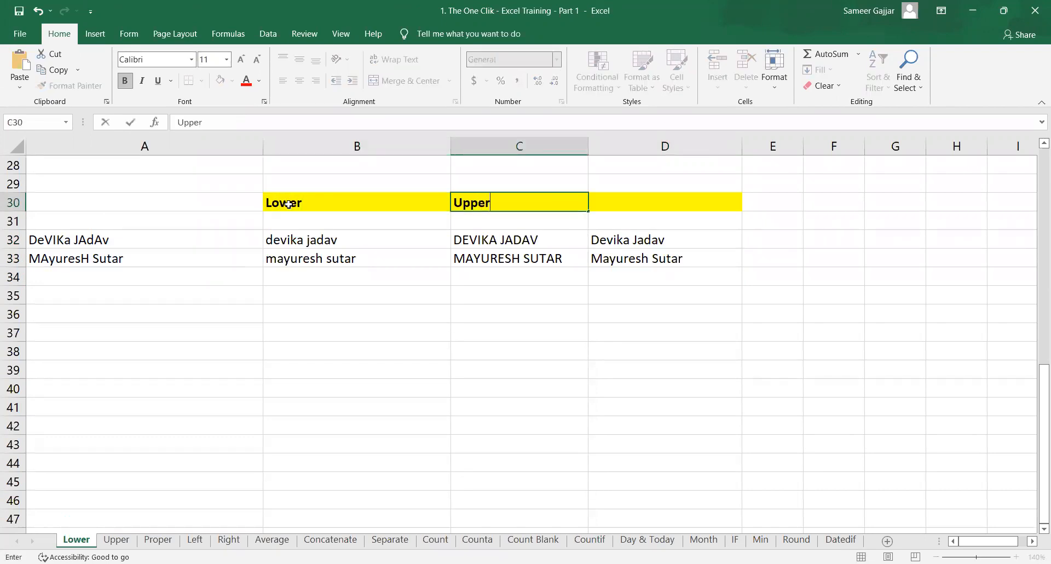
key("Tab")
type("Proper")
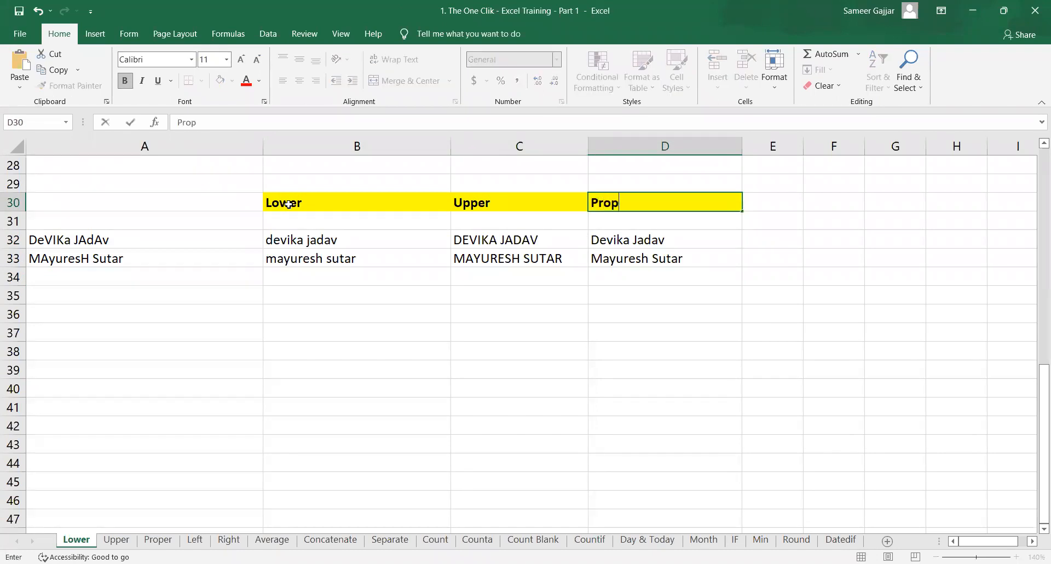
key("Down")
key("Down")
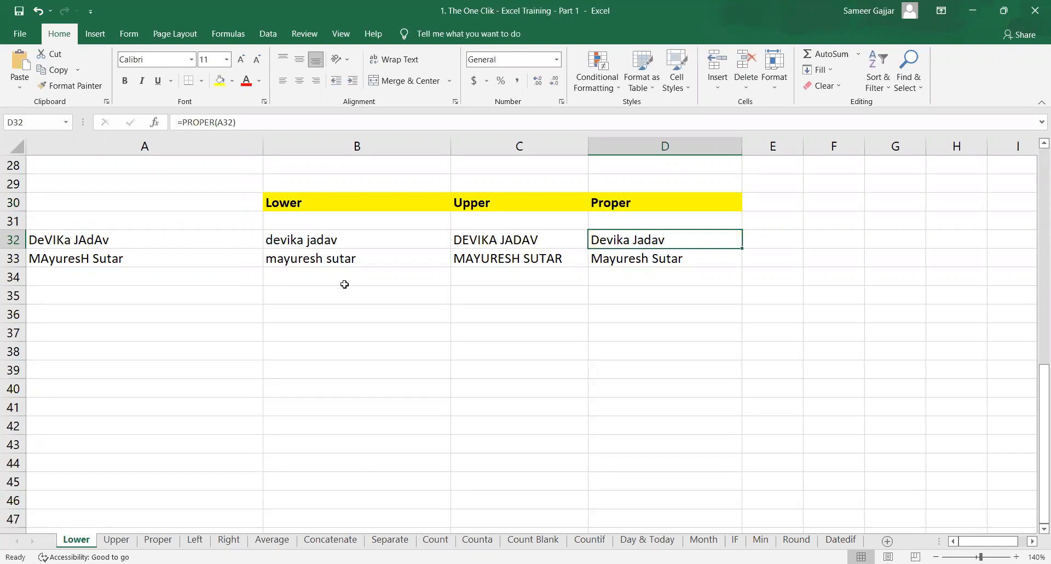
left_click_drag(342, 241, 342, 292)
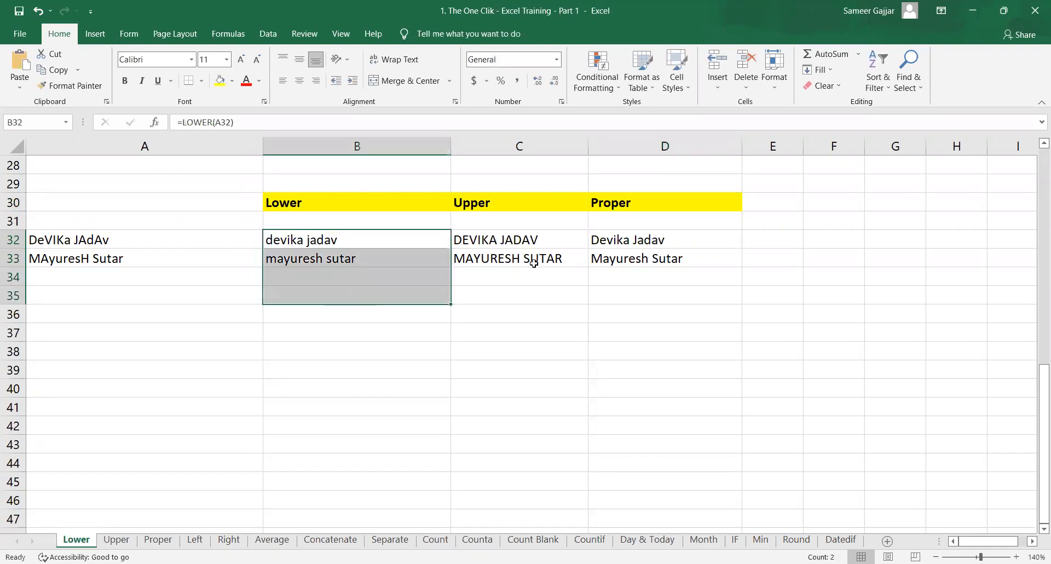
left_click_drag(539, 239, 539, 308)
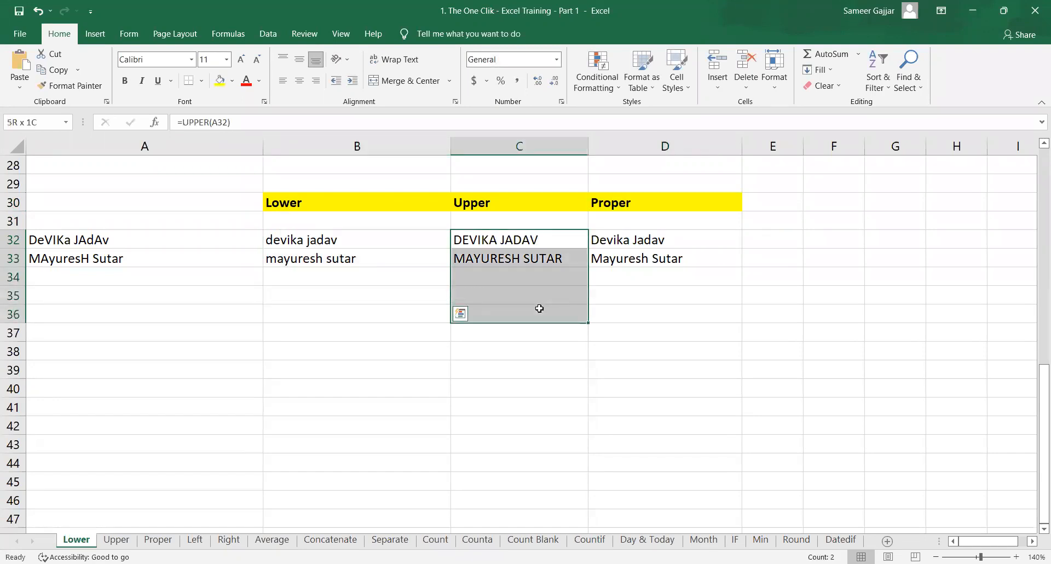
left_click_drag(706, 235, 699, 316)
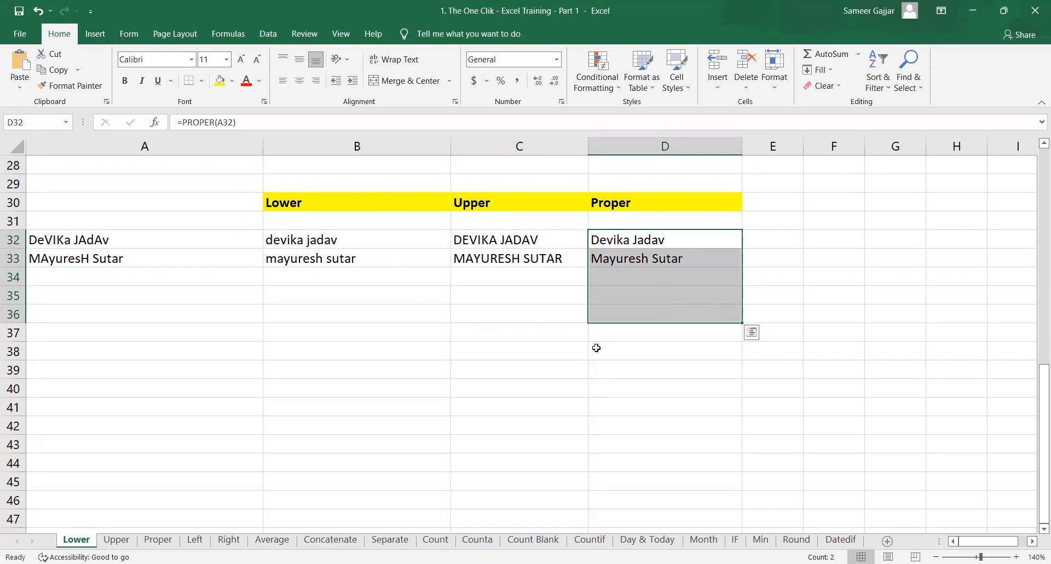
left_click(541, 352)
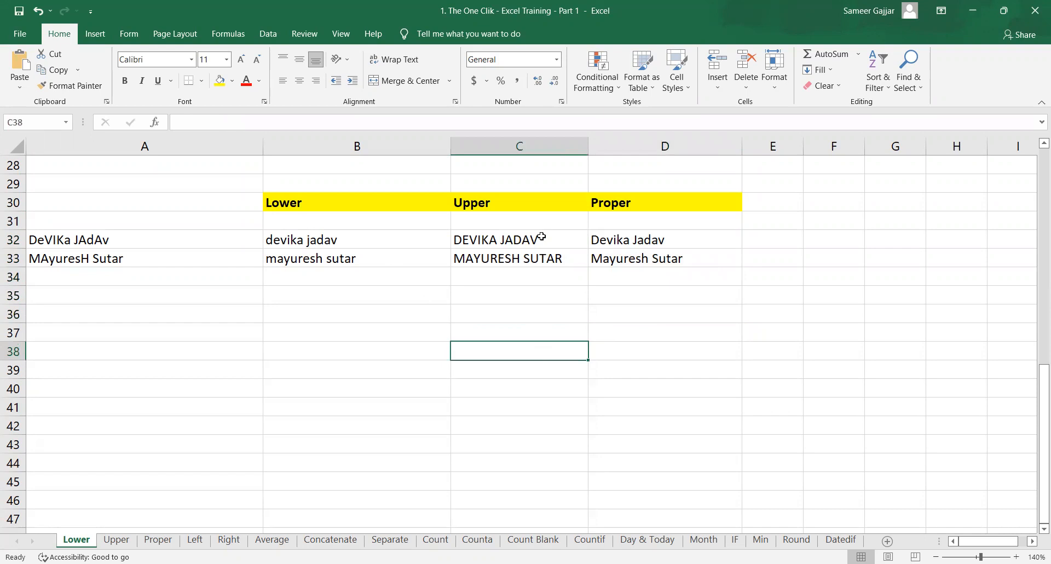
left_click_drag(541, 237, 536, 273)
key("ctrl+c")
left_click(356, 370)
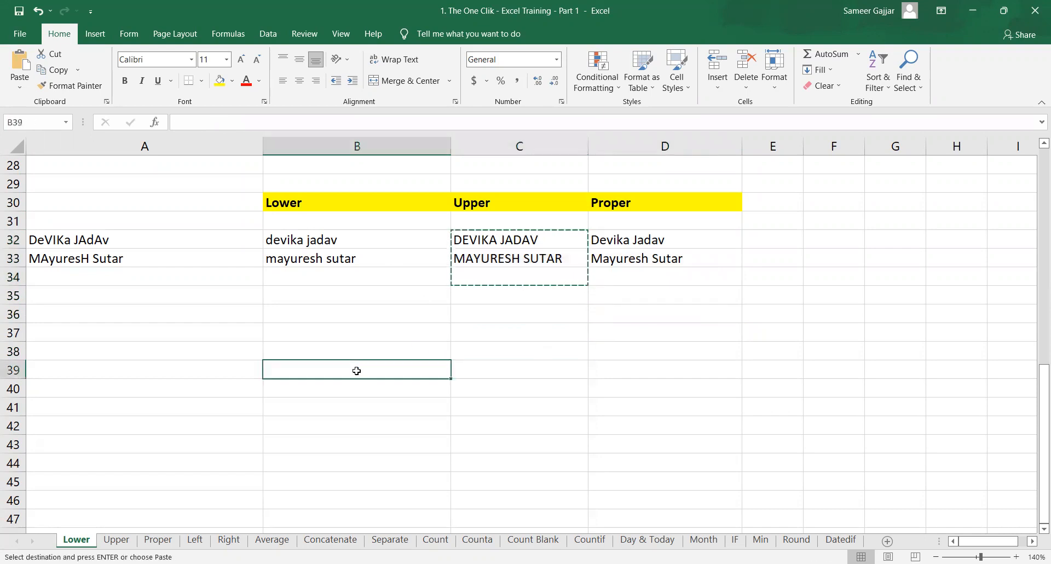
key("ctrl+v")
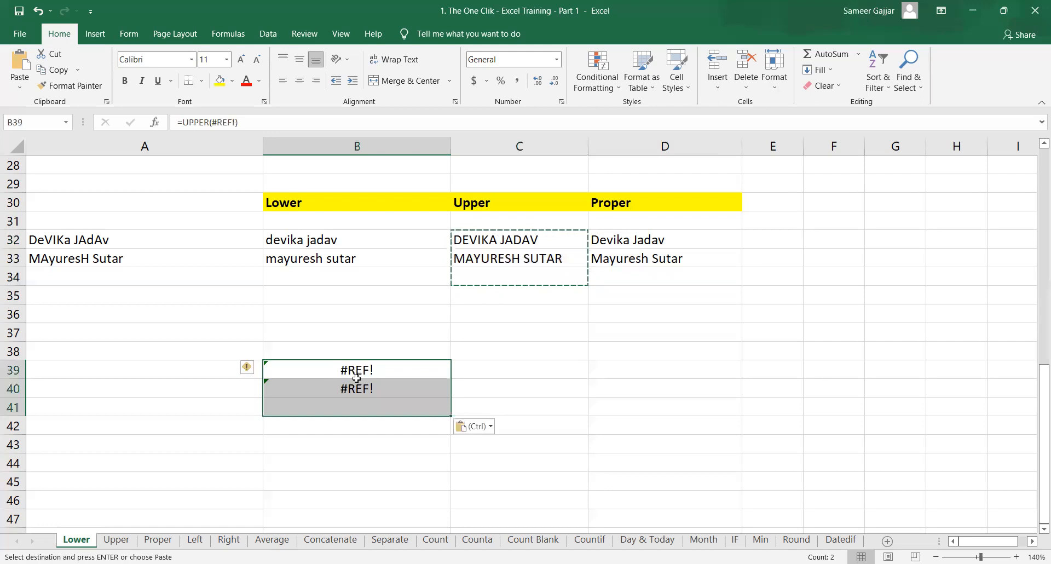
key("shift+Up")
key("Delete")
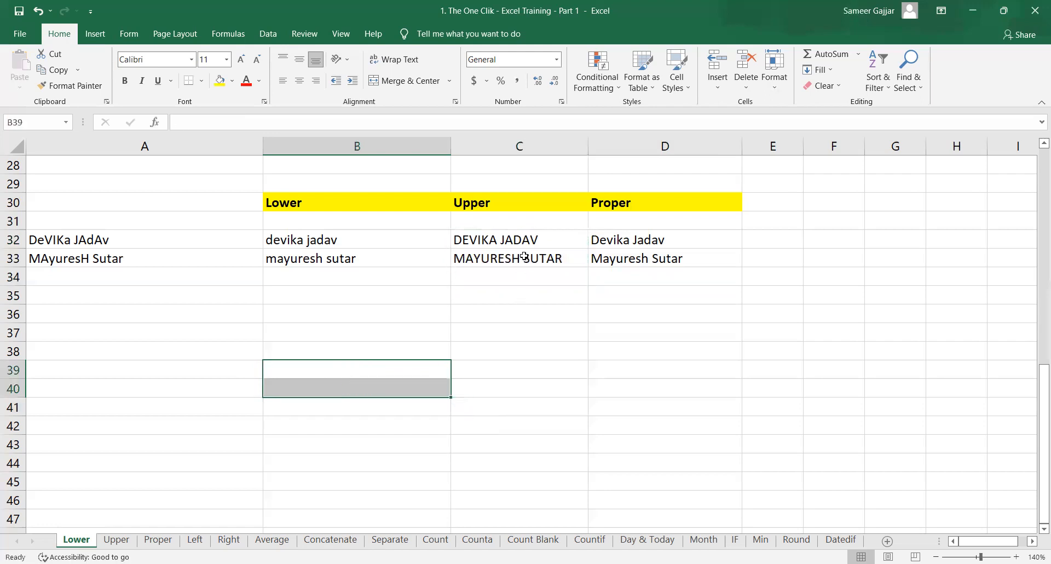
left_click_drag(523, 246, 527, 256)
key("ctrl+c")
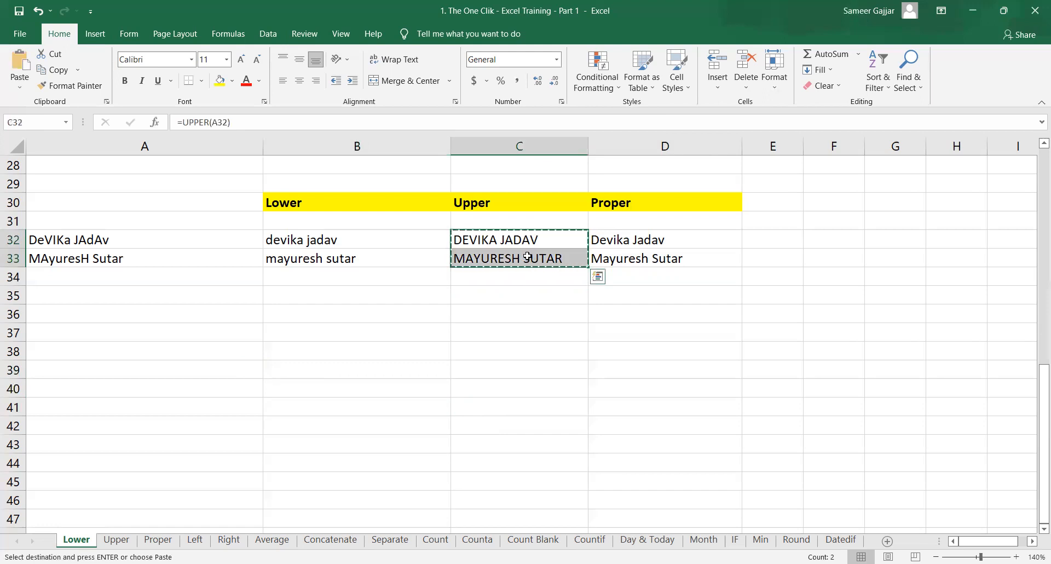
Paste Special the uppercase names in C32:C33 as Values, then paste them into C38
right_click(527, 255)
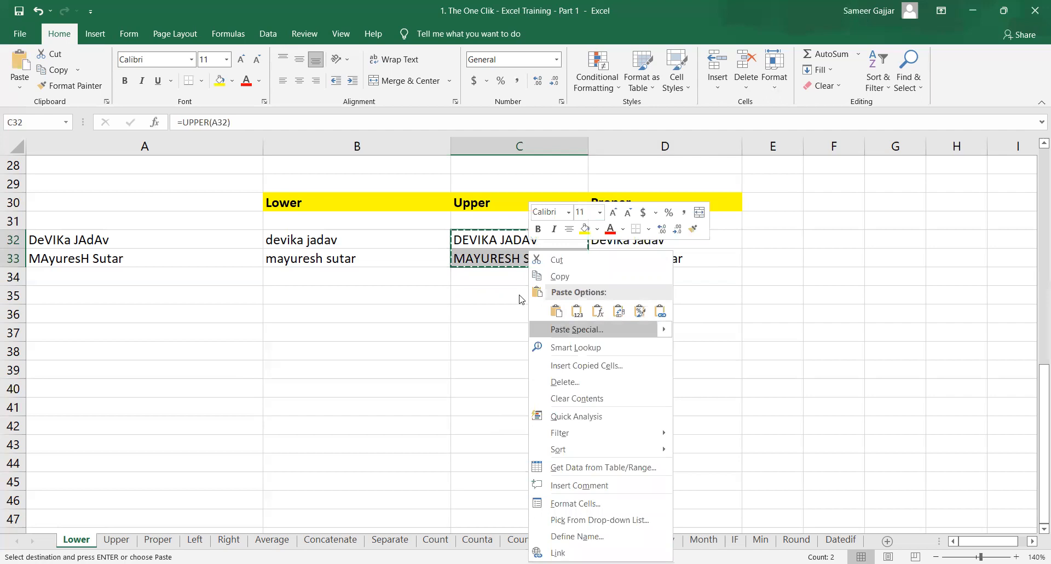
left_click(564, 329)
left_click(573, 418)
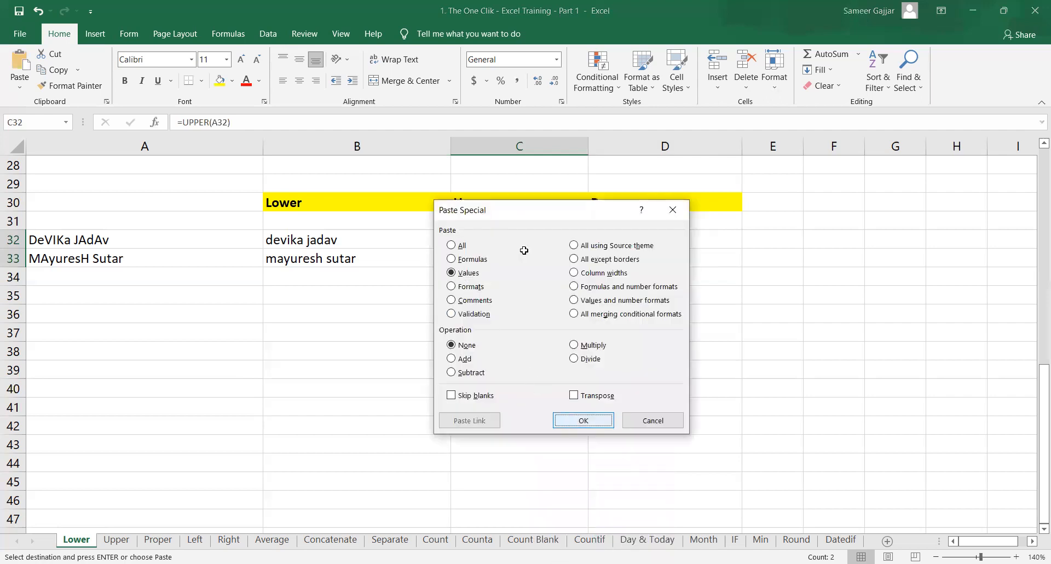
key("Down")
key("Down")
key("Down")
key("Down")
key("Down")
key("Down")
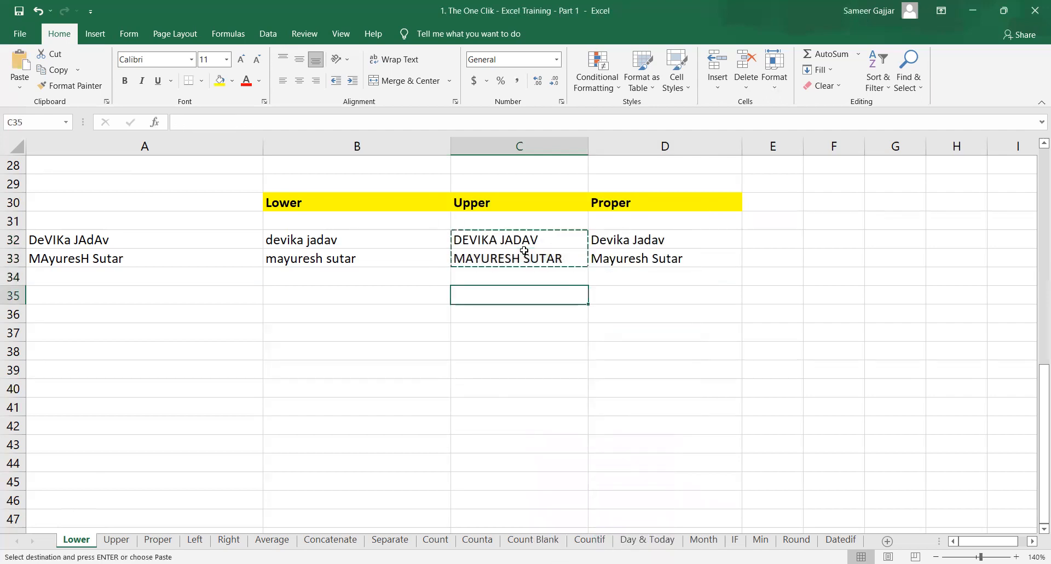
key("ctrl+v")
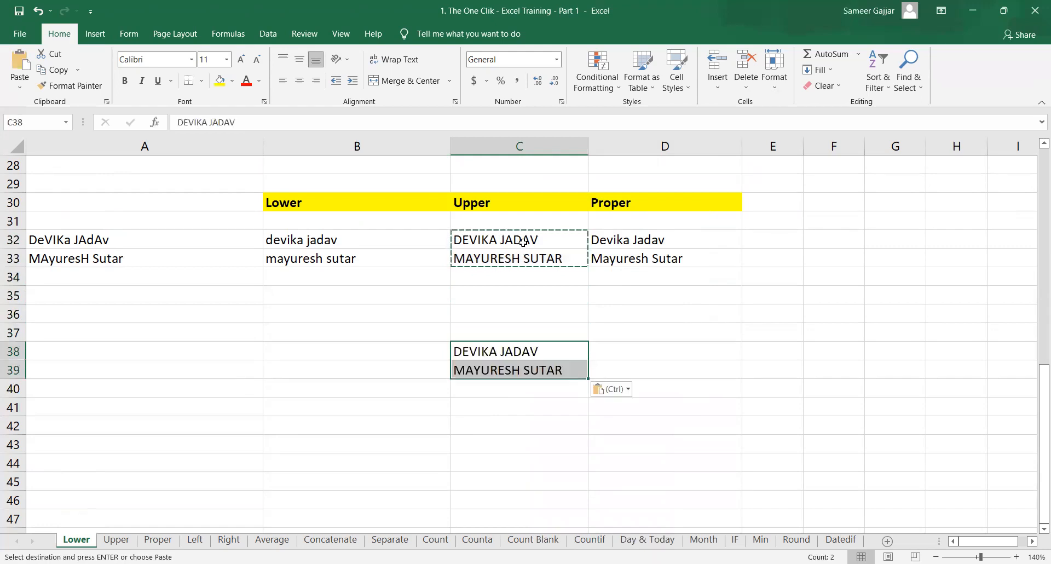
left_click_drag(522, 241, 526, 258)
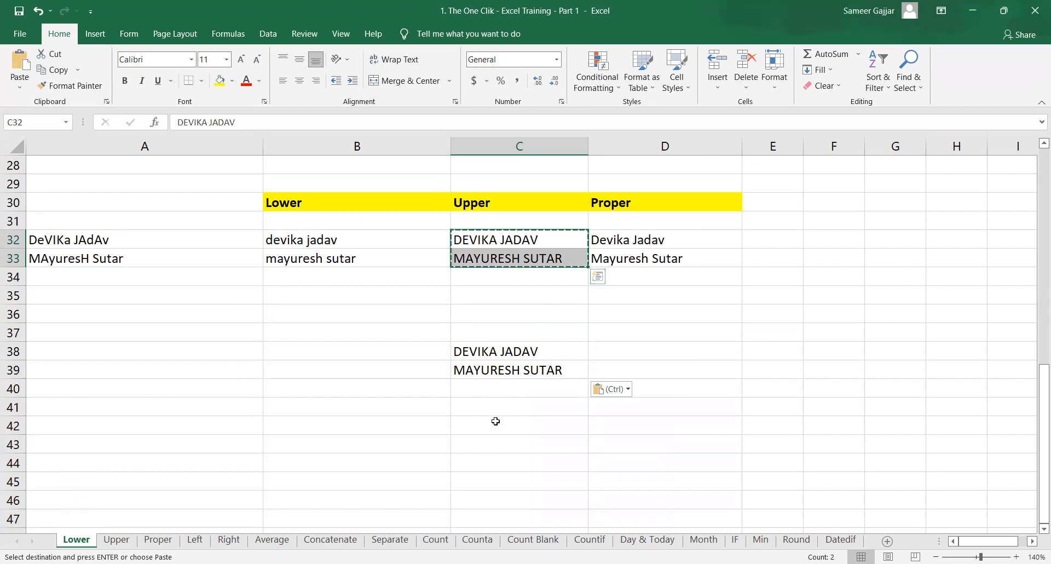
On the Concatenate sheet, enter ABC and DEF in A38:B38 and GHI and JKL in A39:B39
left_click(349, 540)
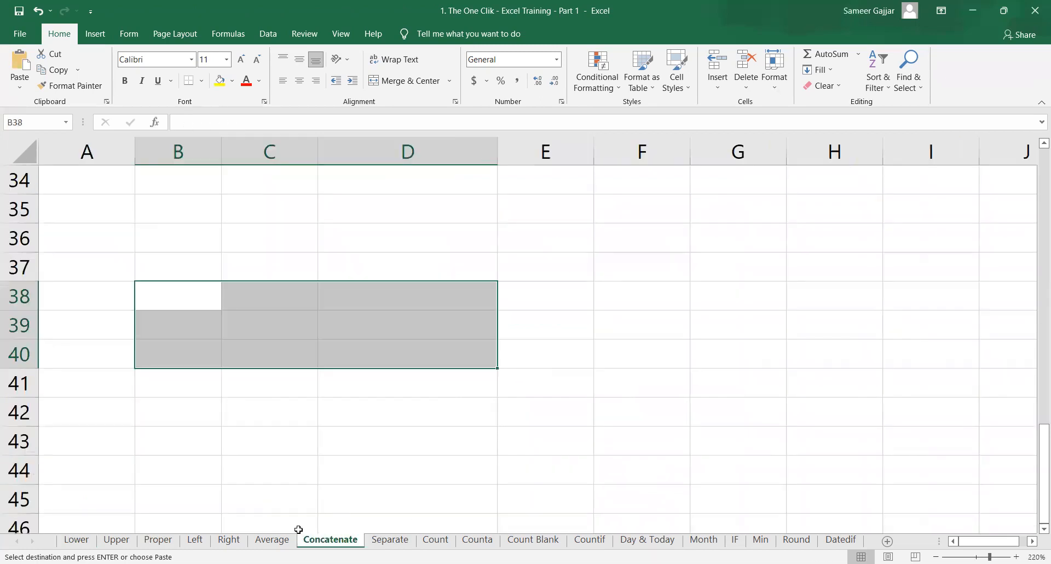
left_click(184, 293)
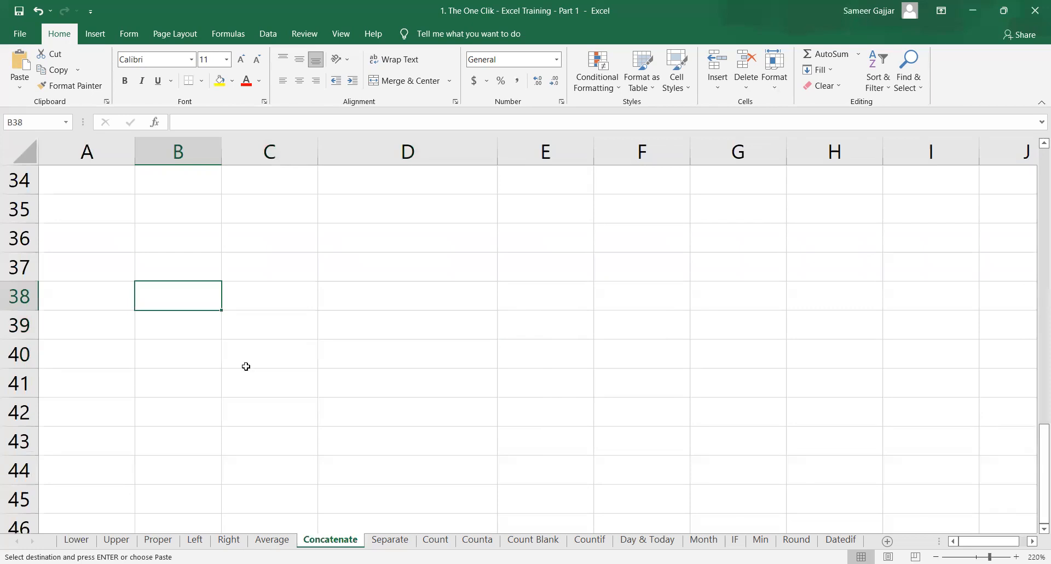
key("Left")
key("Escape")
type("ABC")
key("Tab")
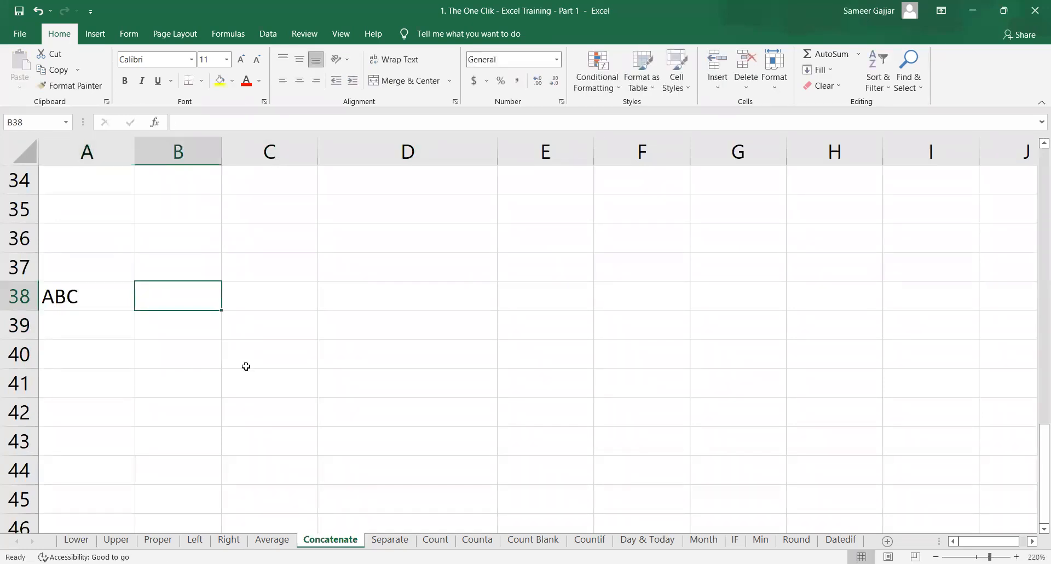
type("DEF")
key("Return")
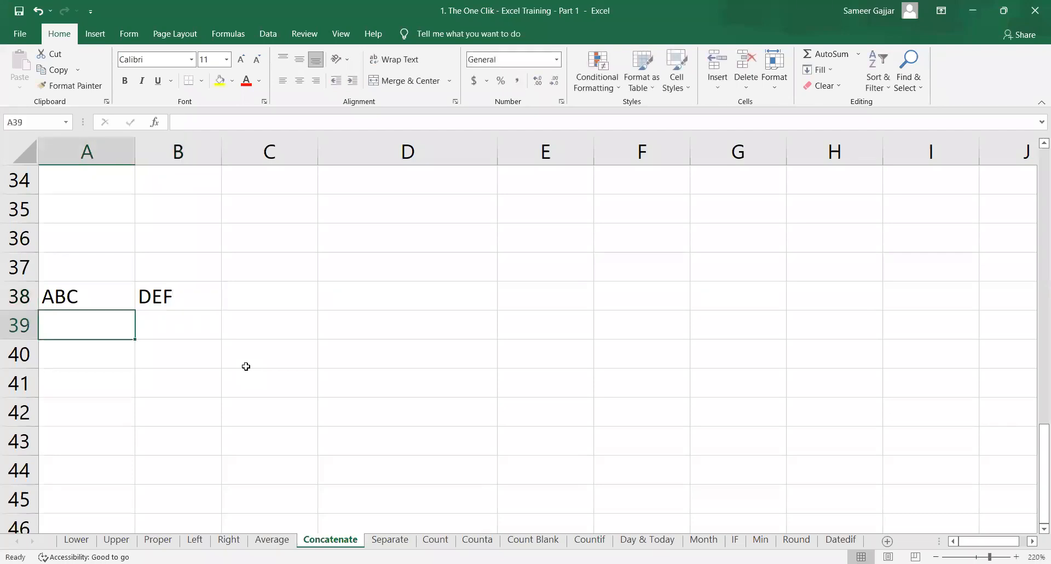
type("GHI")
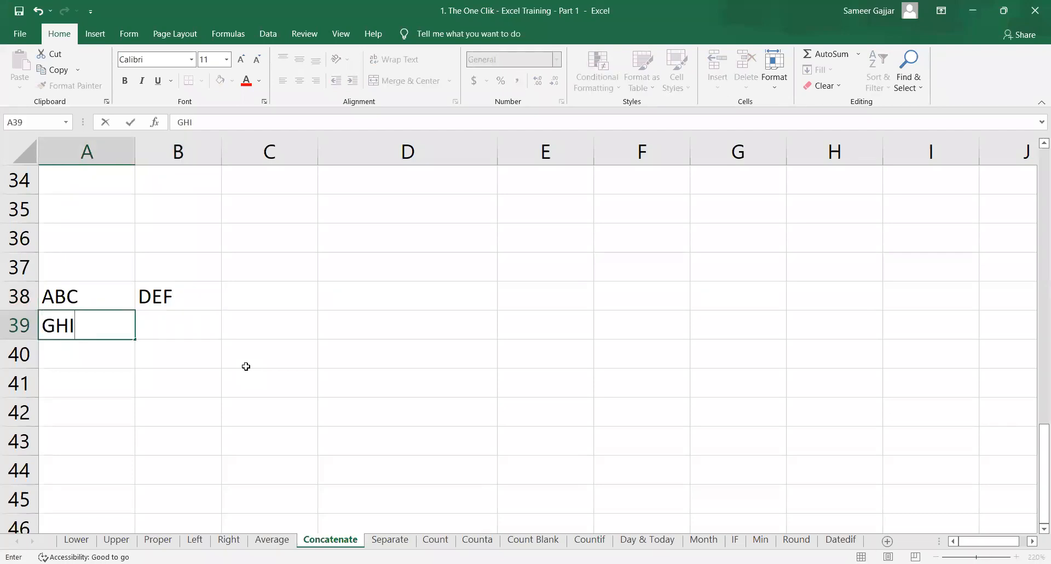
key("Tab")
type("JKL")
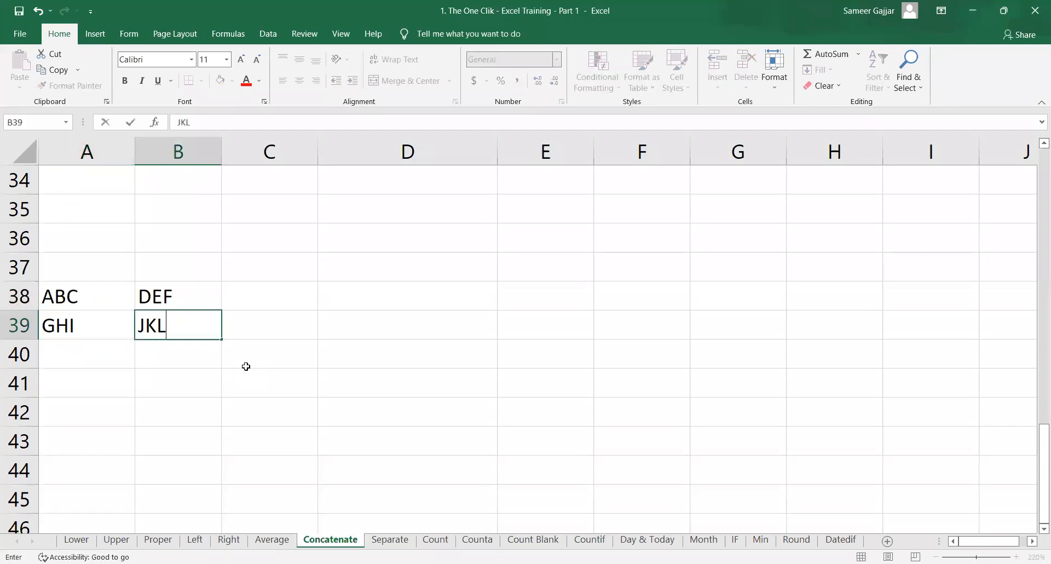
key("Tab")
key("Up")
Highlight the text parts in columns A and B and the result area in column D, then select D38
left_click_drag(77, 296, 76, 413)
left_click(182, 299)
left_click_drag(182, 300, 181, 368)
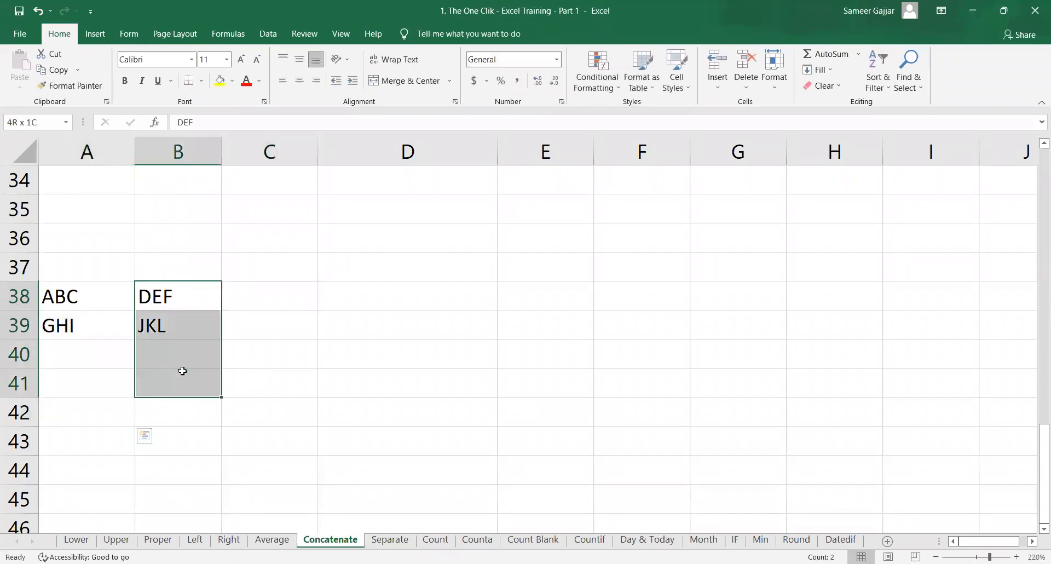
left_click_drag(265, 291, 279, 355)
left_click_drag(280, 363, 286, 378)
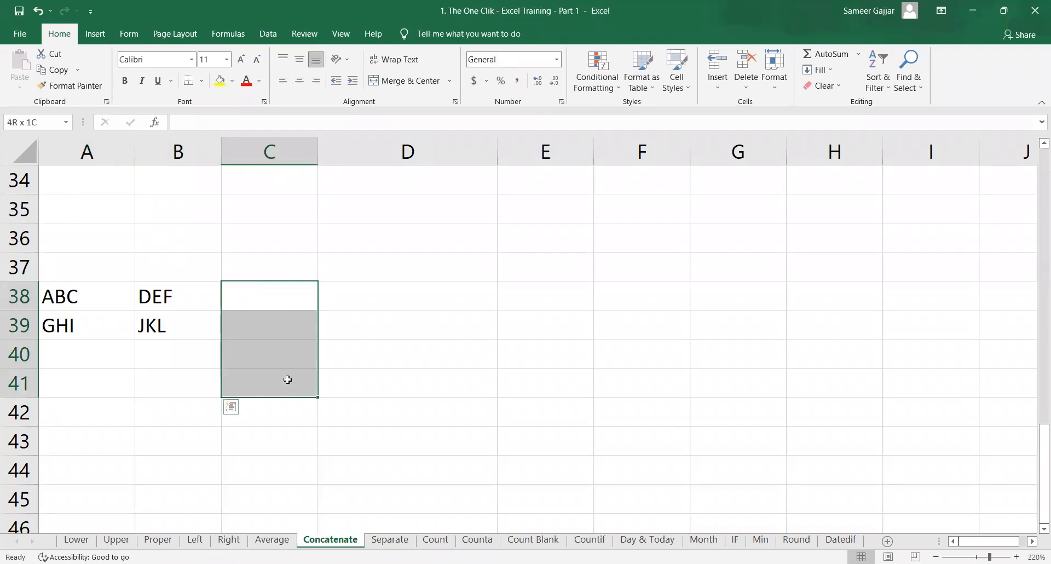
left_click_drag(439, 302, 441, 381)
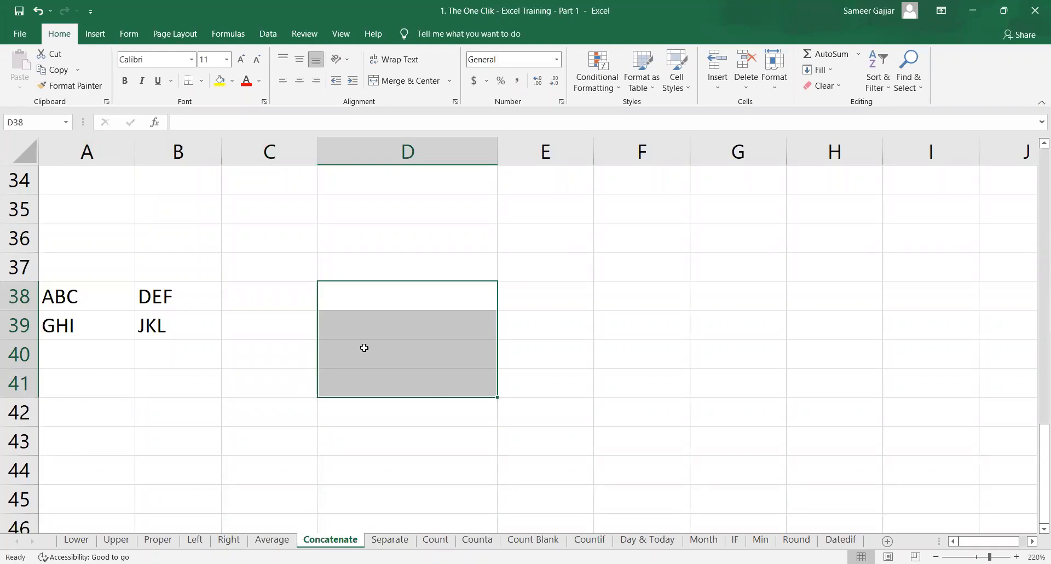
left_click(379, 300)
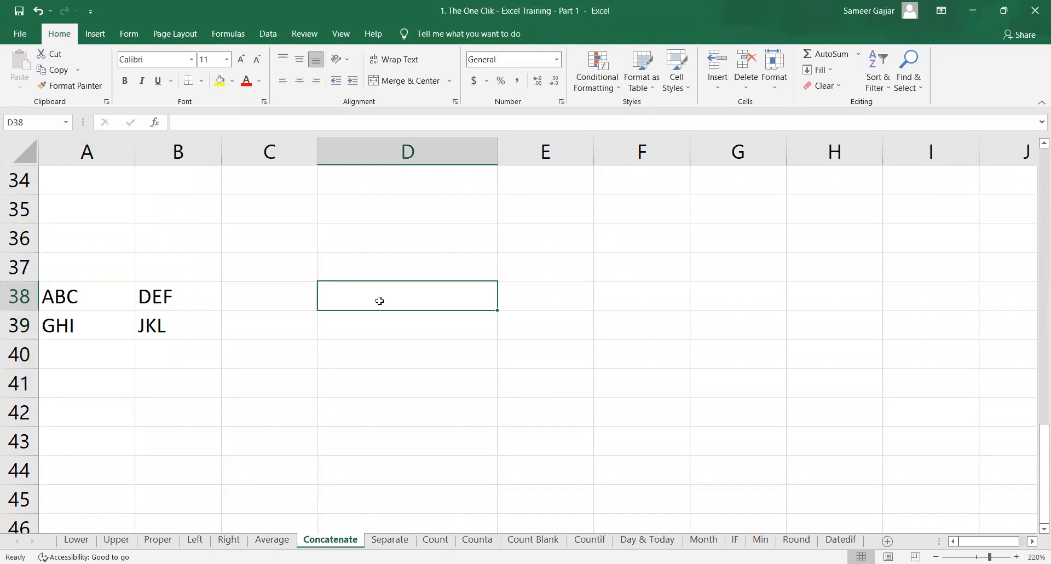
left_click_drag(117, 299, 180, 298)
left_click(341, 291)
Enter =CONCATENATE(A38,B38) in D38 so it shows ABCDEF
type("=")
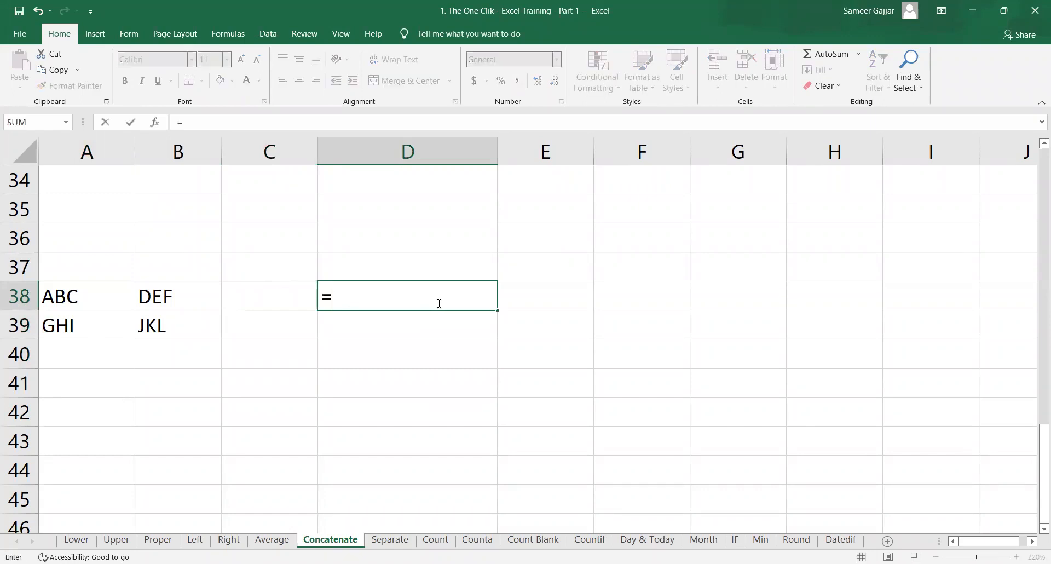
type("con")
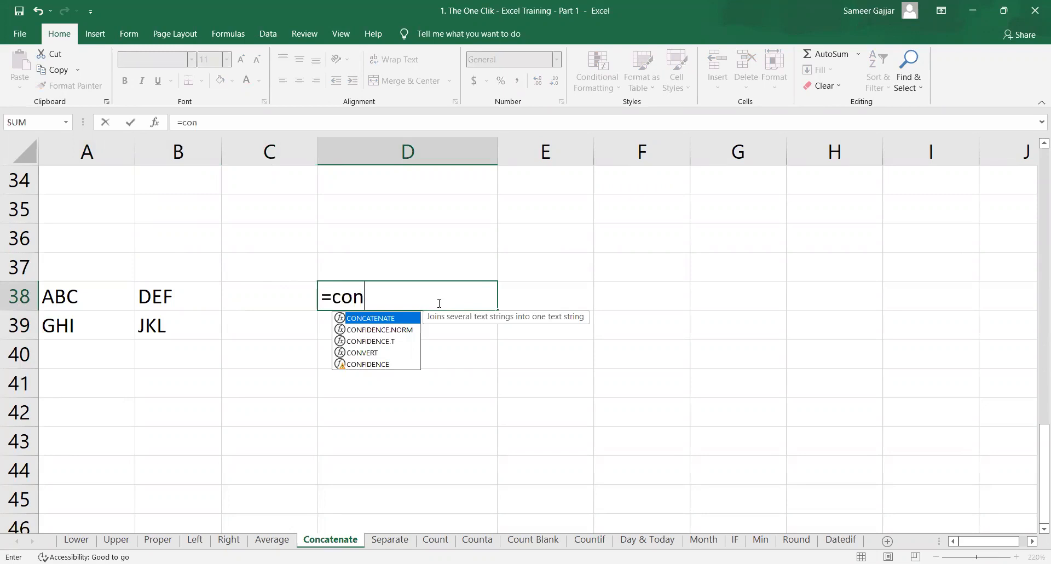
key("Tab")
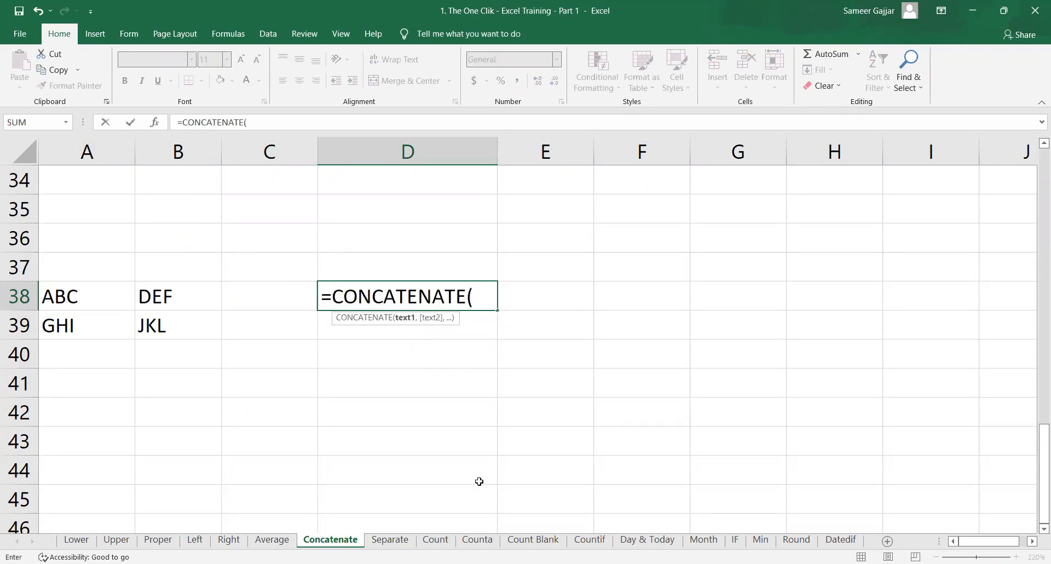
left_click(85, 297)
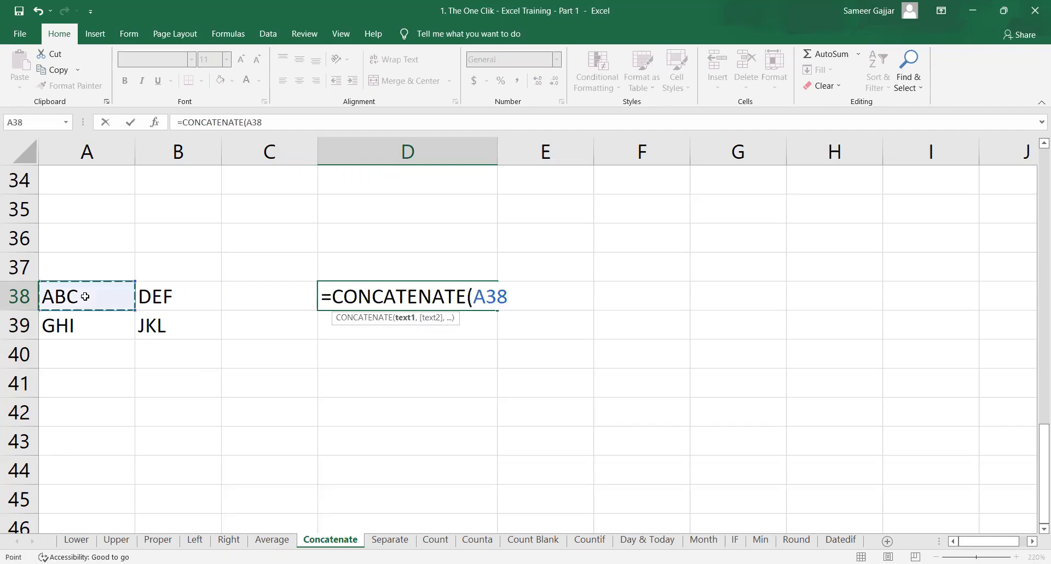
type(",")
left_click(148, 300)
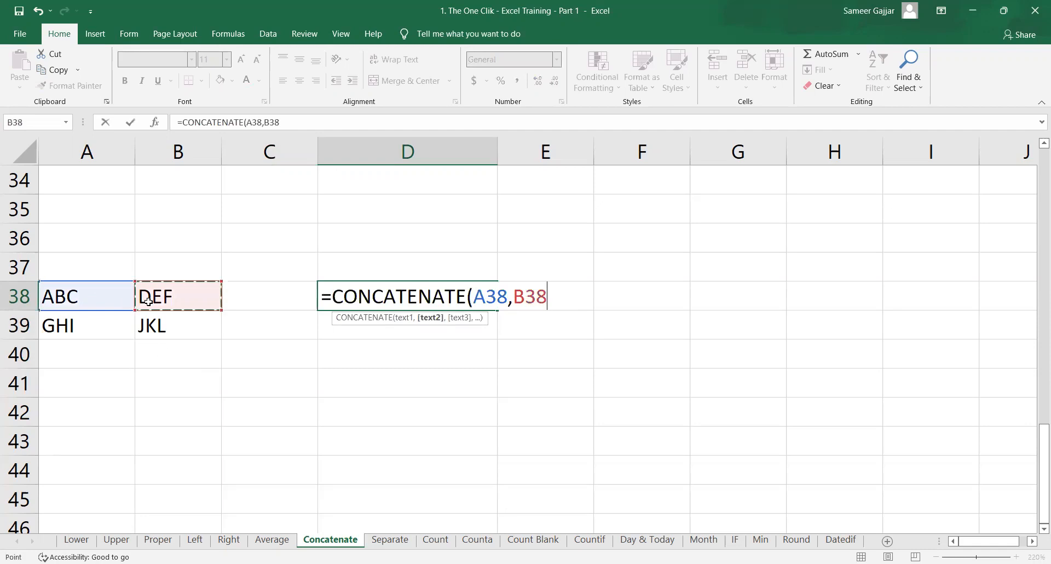
type(",")
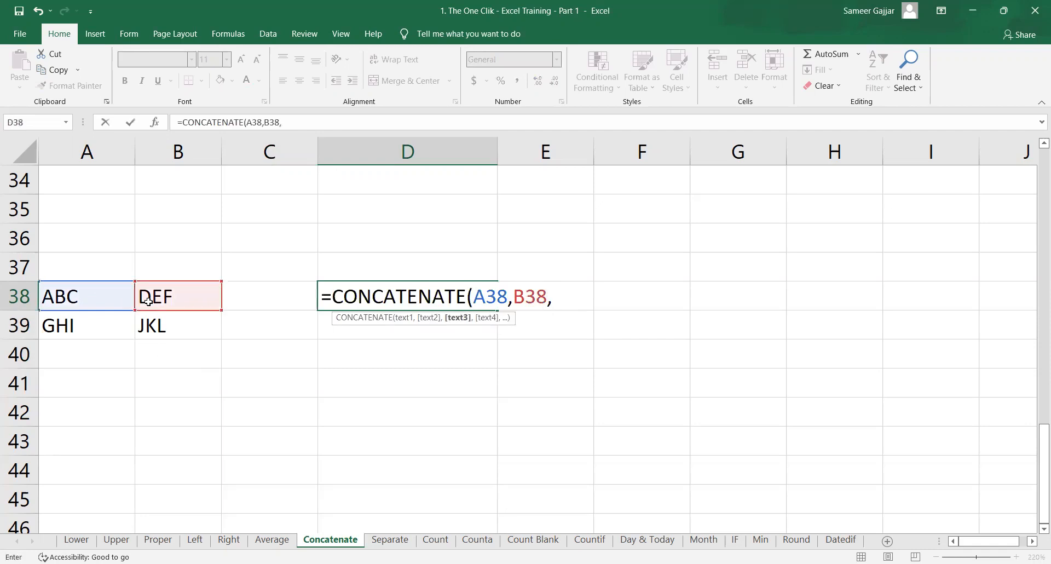
key("BackSpace")
type(")")
key("Return")
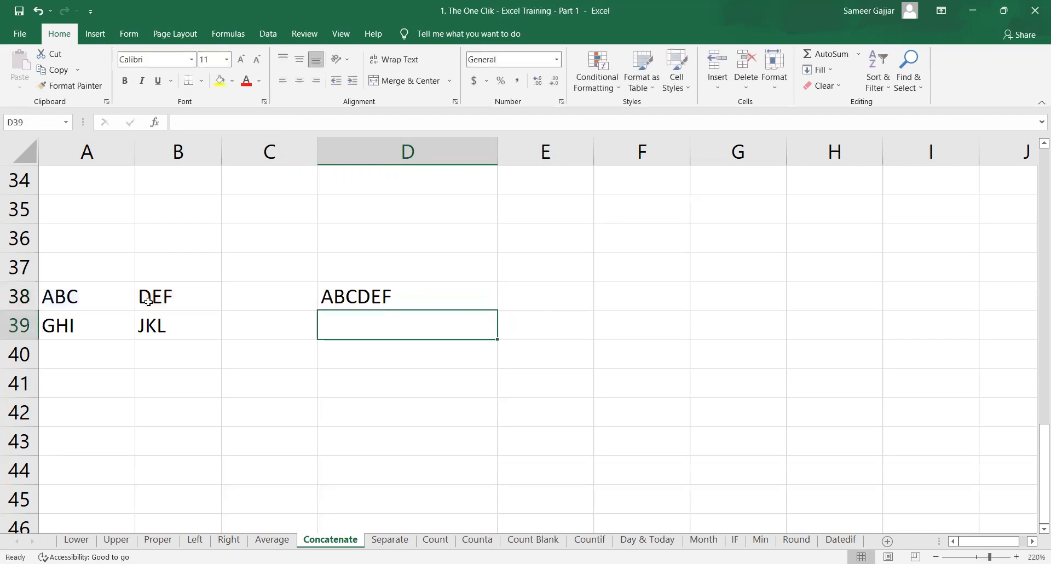
Enter =CONCATENATE(A39,B39) in D39 so it shows GHIJKL
type("=")
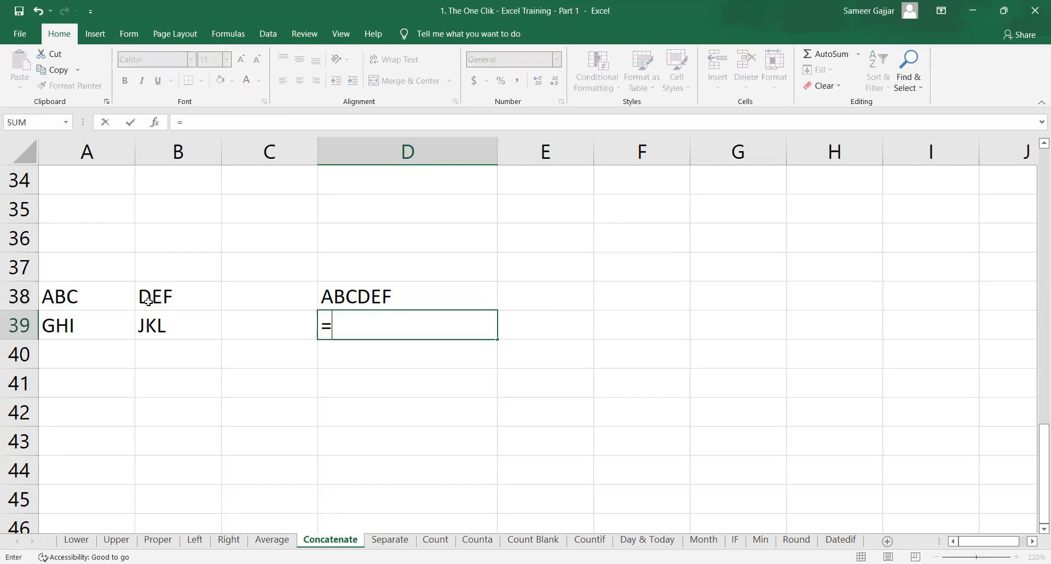
type("con")
key("Tab")
left_click(118, 324)
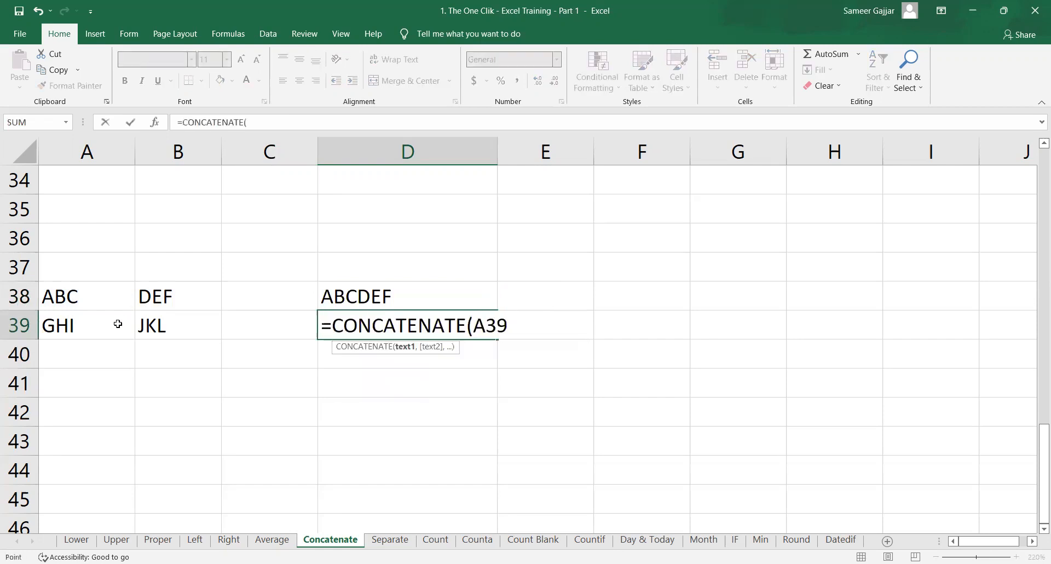
type(",")
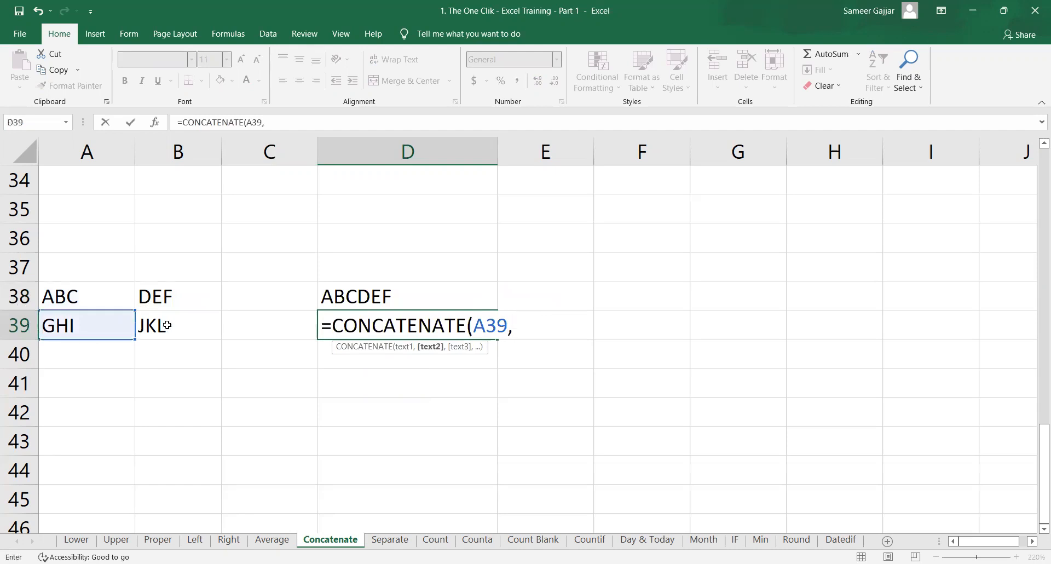
left_click(167, 324)
type(")")
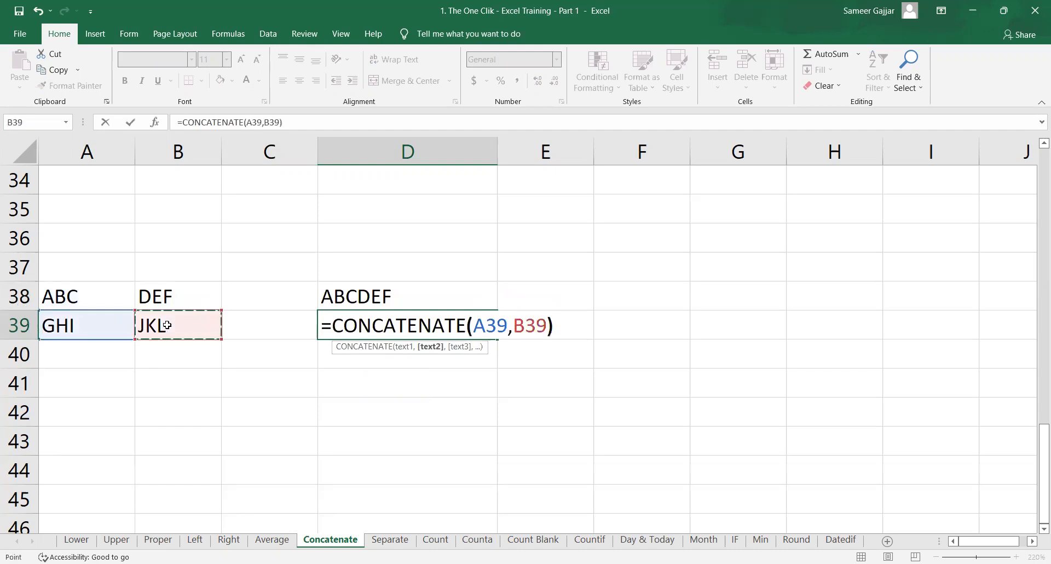
key("Return")
left_click(434, 296)
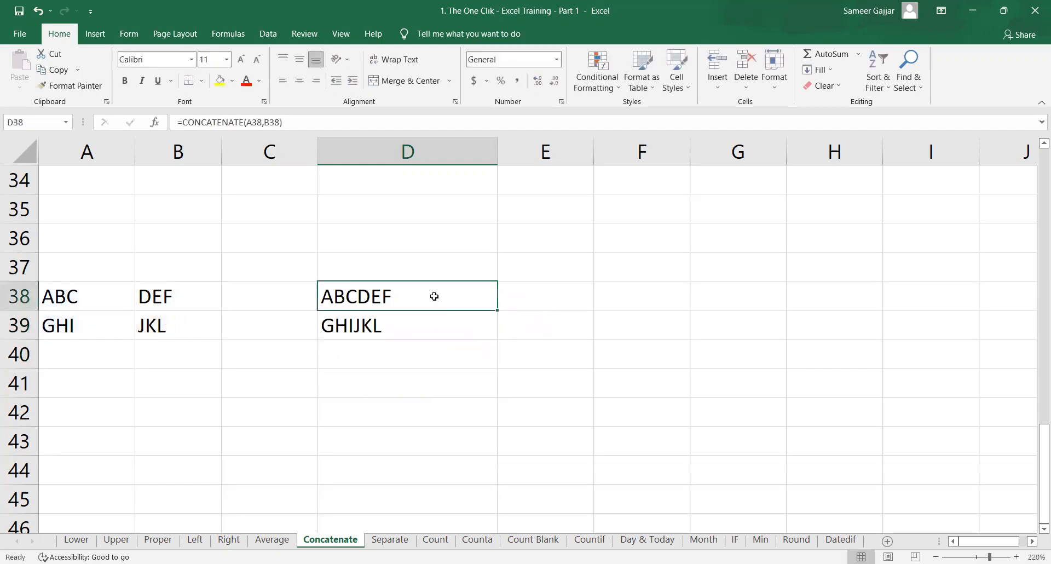
Edit D38 to =CONCATENATE(A38,".",B38), trying a space first, so it shows ABC.DEF
double_click(388, 298)
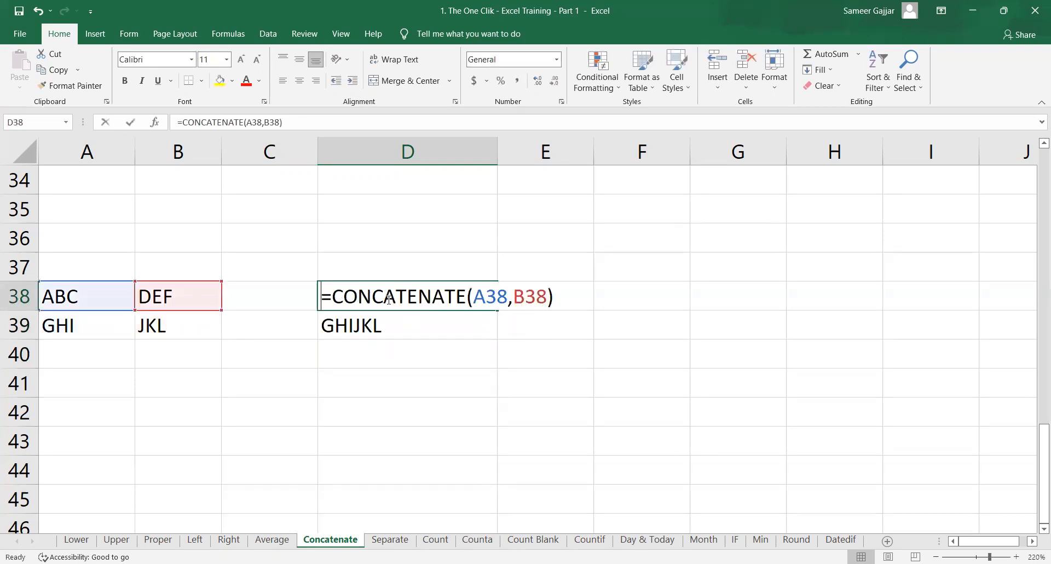
left_click(514, 299)
type("\" \"")
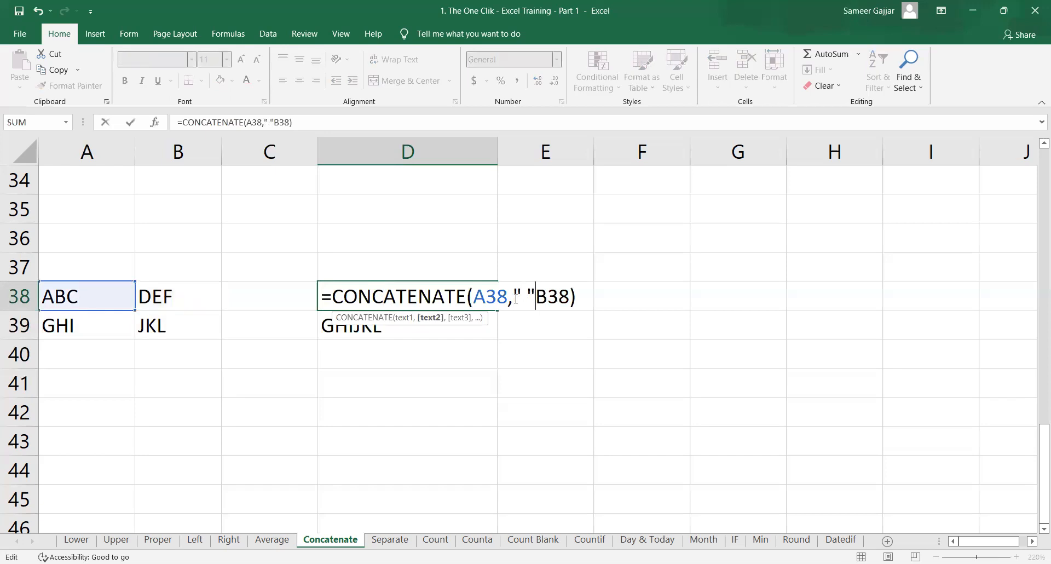
type(",")
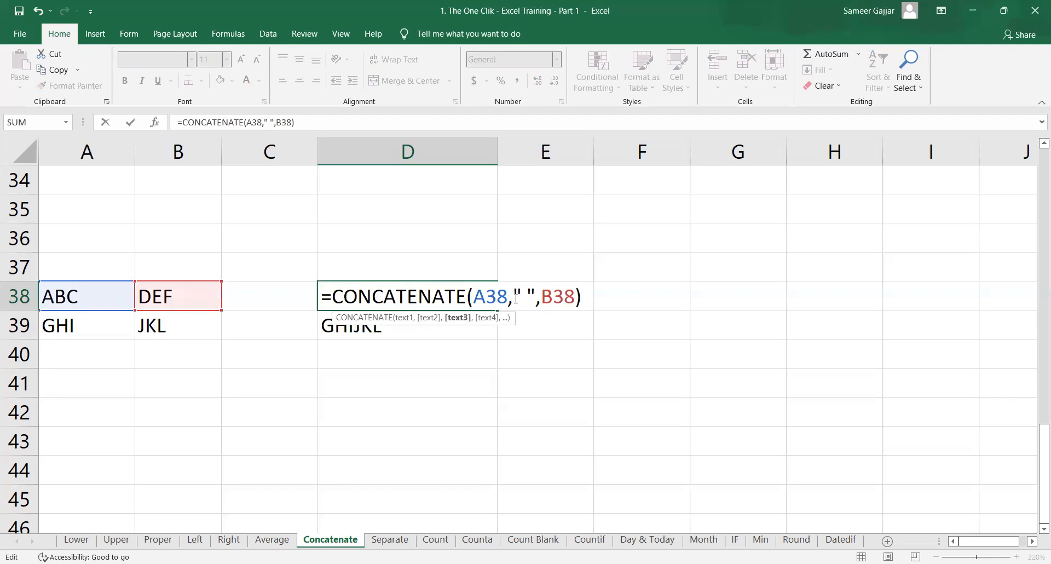
key("Return")
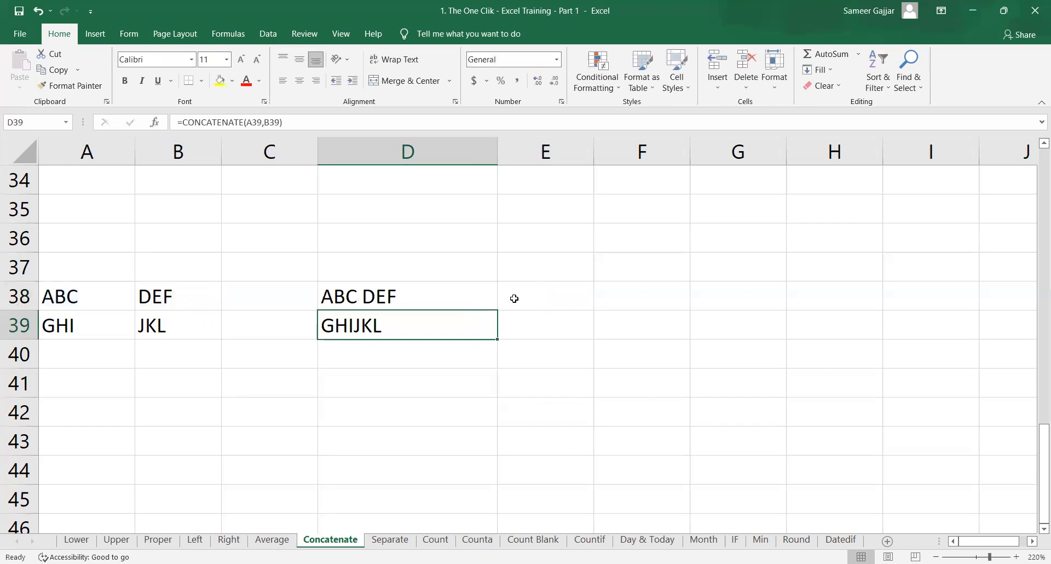
double_click(386, 302)
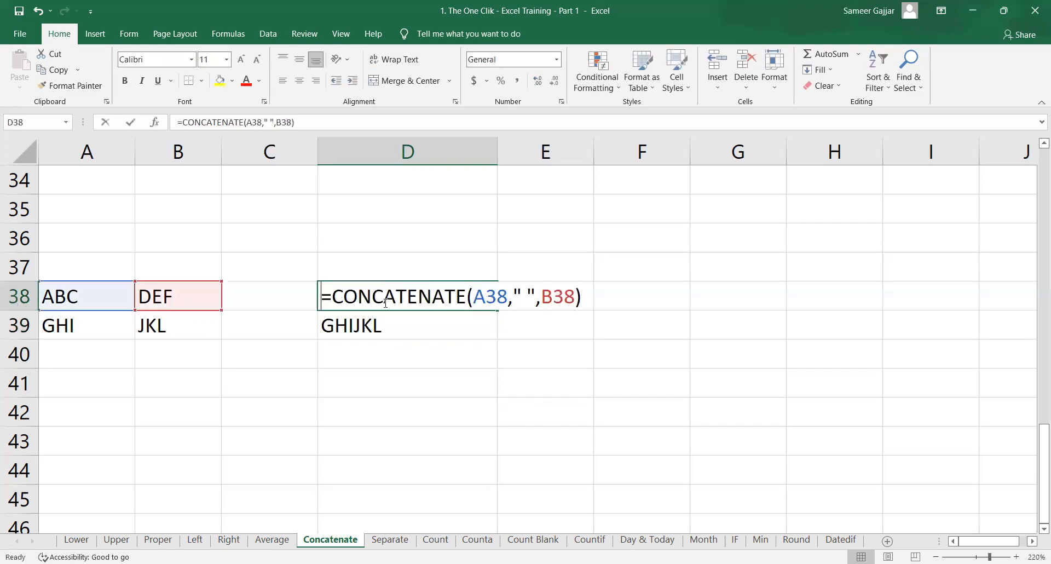
left_click(519, 303)
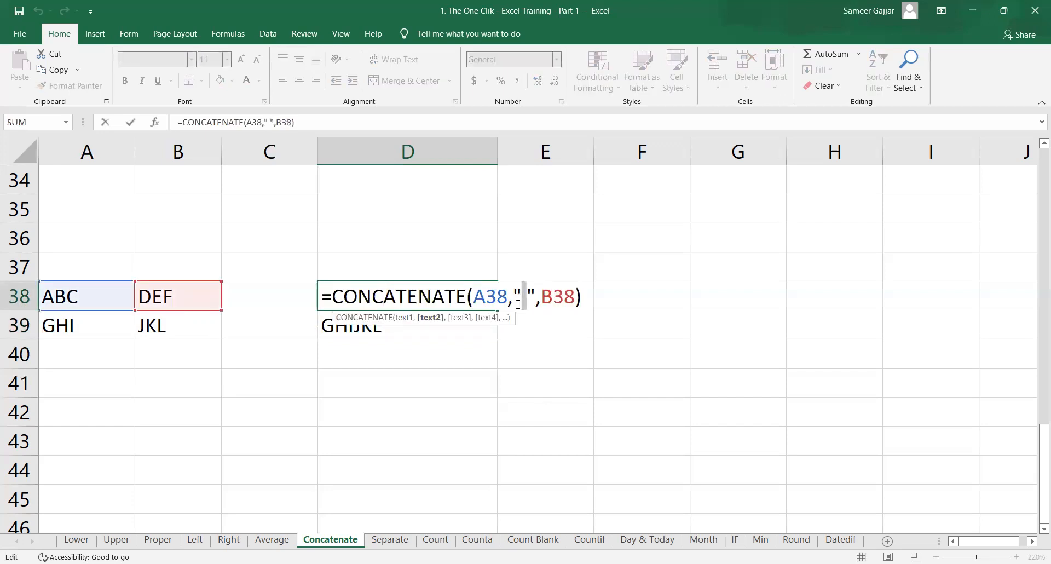
key("BackSpace")
type(".")
key("Right")
key("Right")
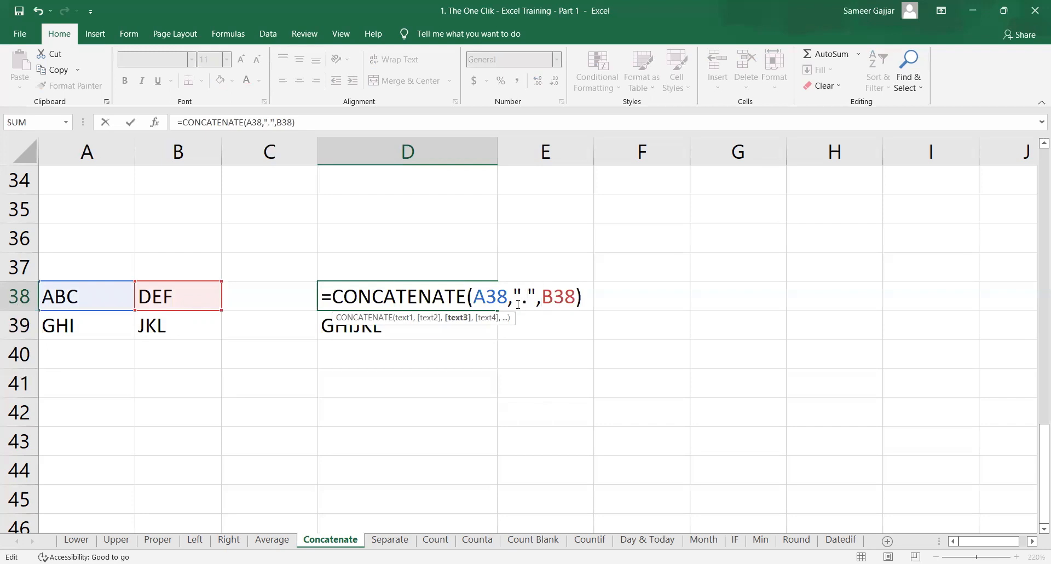
key("Return")
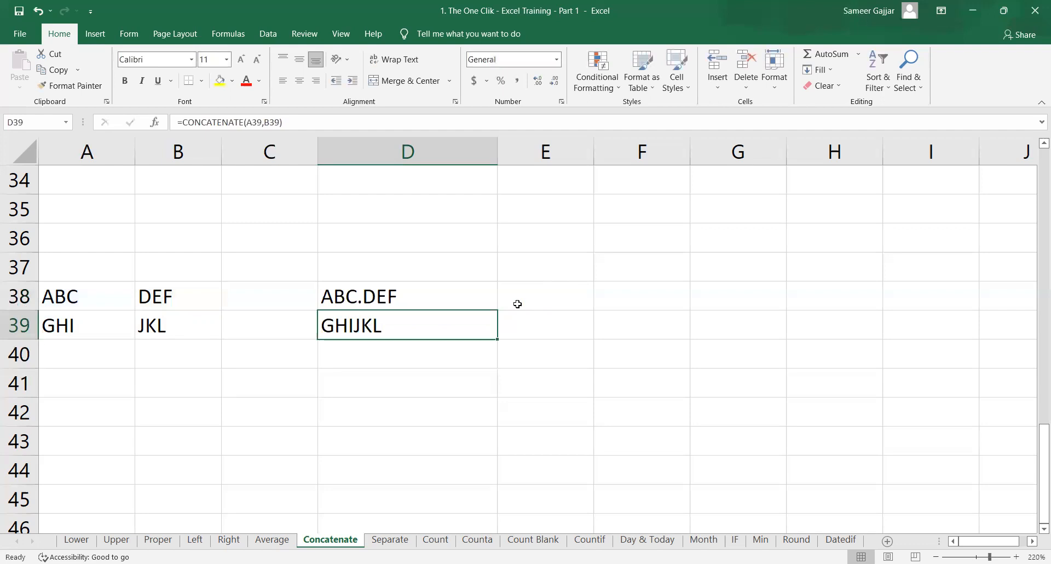
Edit D39 to =CONCATENATE(A39,",",B39) so it shows GHI,JKL
double_click(474, 319)
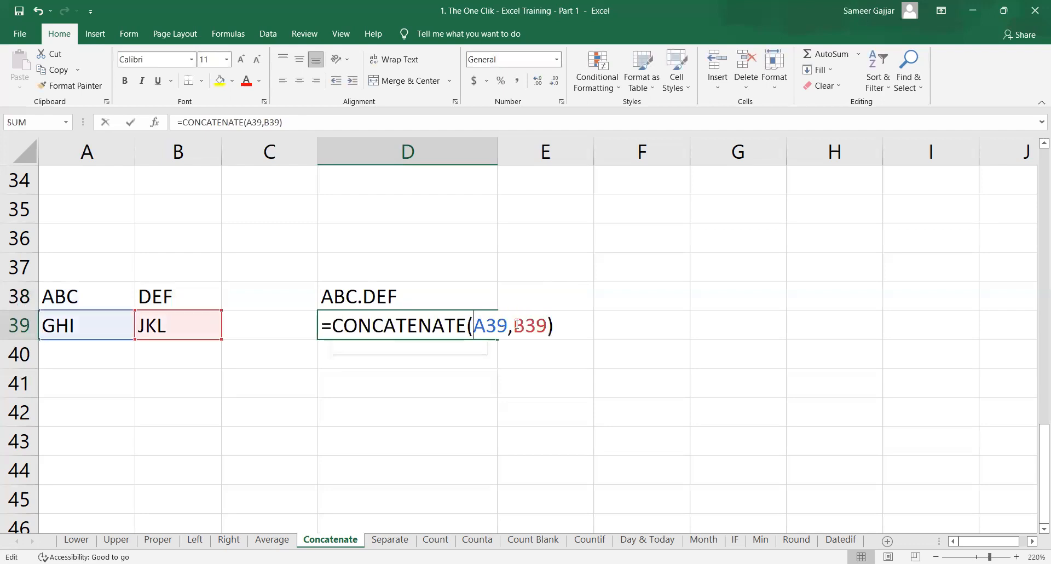
key("Right")
key("Right")
key("Right")
key("Right")
type("\",")
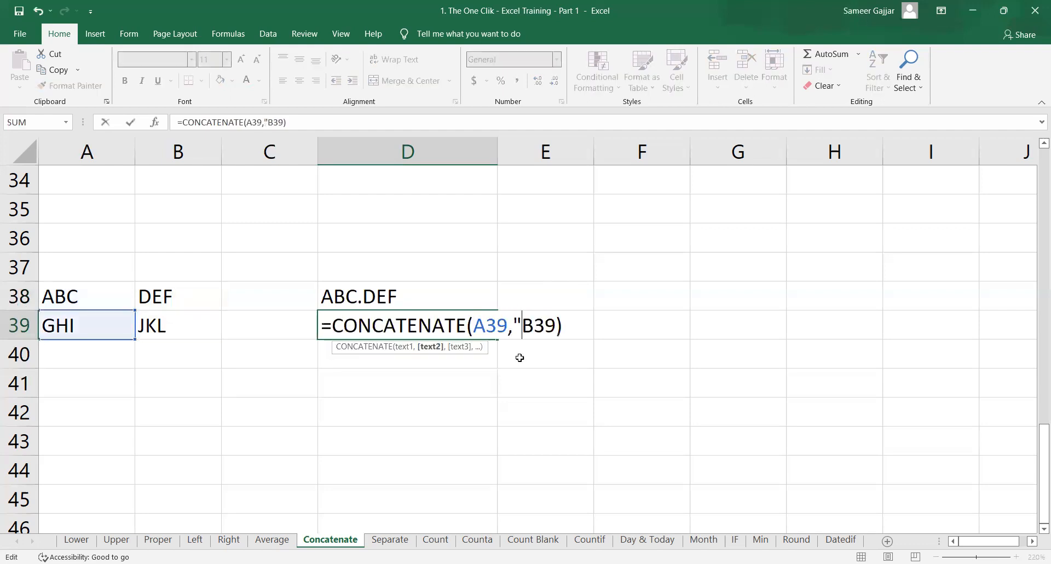
type("\"")
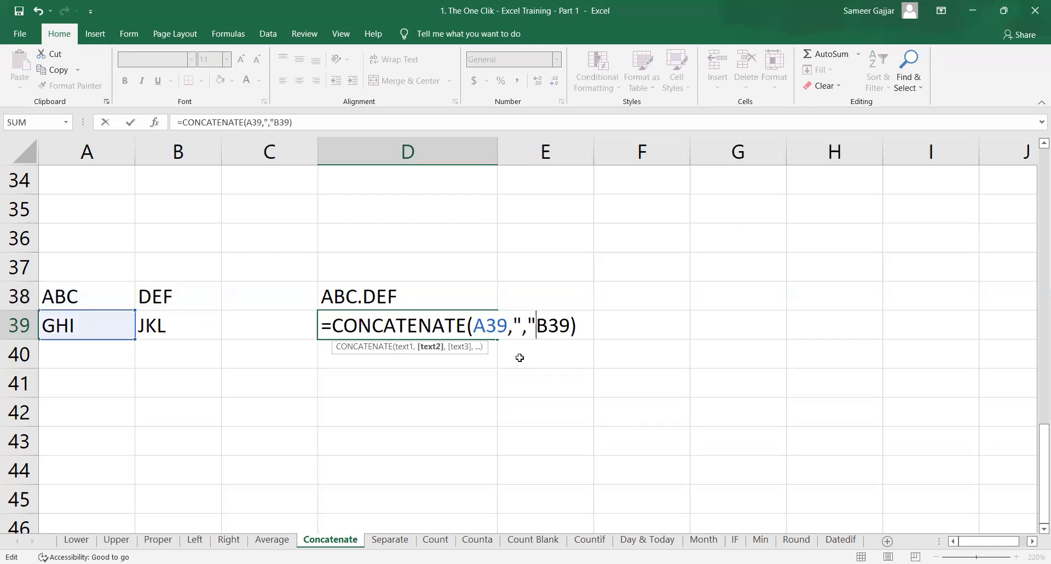
type(",")
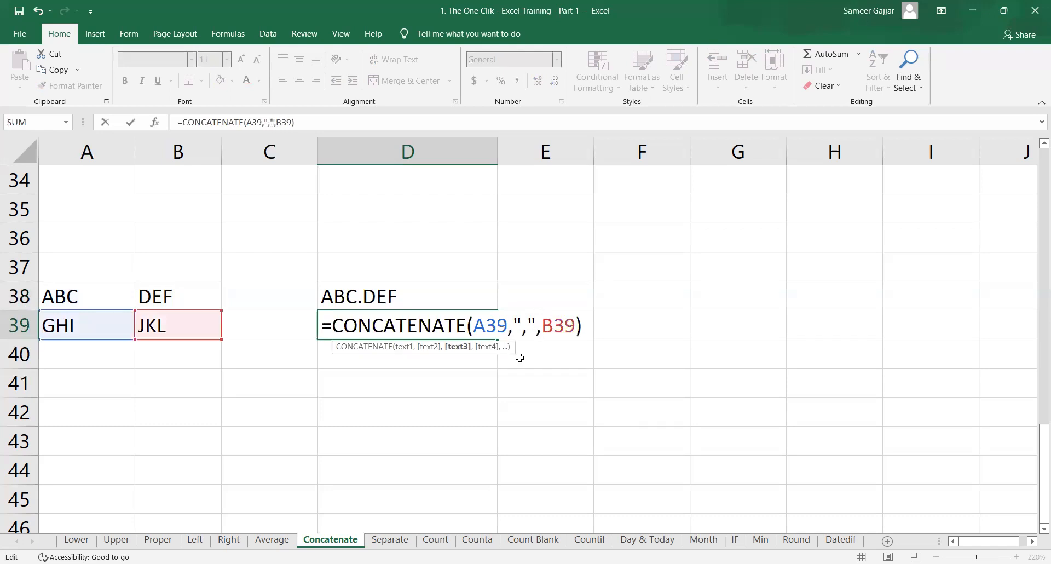
key("Return")
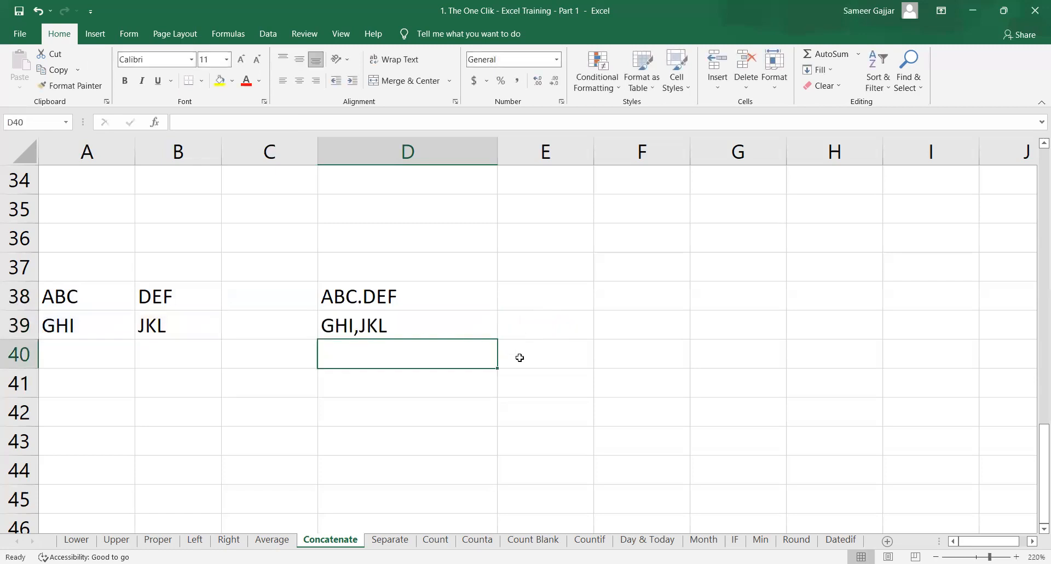
left_click_drag(101, 302, 147, 328)
left_click_drag(422, 306, 432, 325)
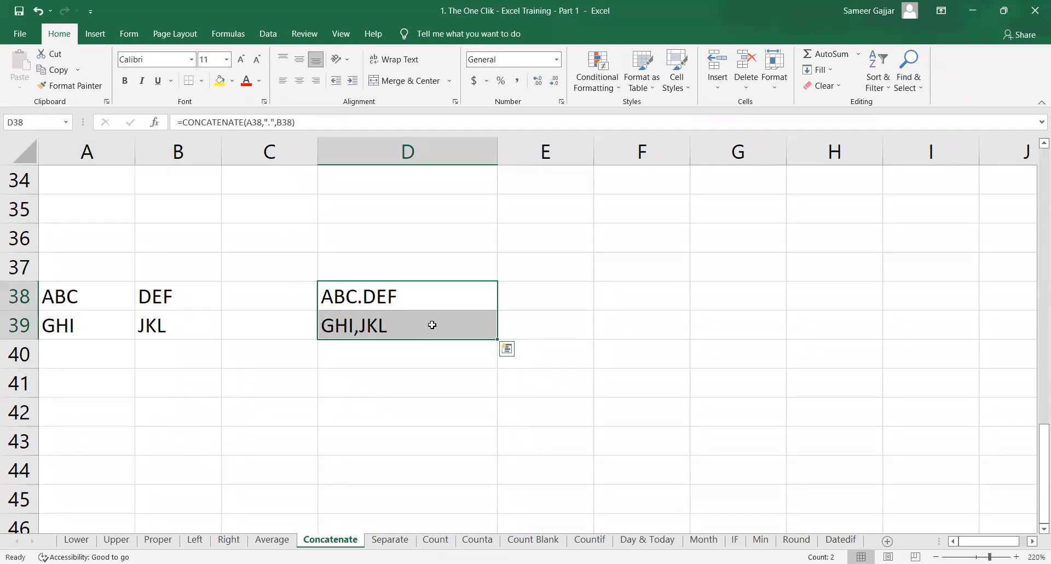
On the Separate sheet, enter ABC DEF in A21 and GHI JKL in A22, then select both
left_click(389, 540)
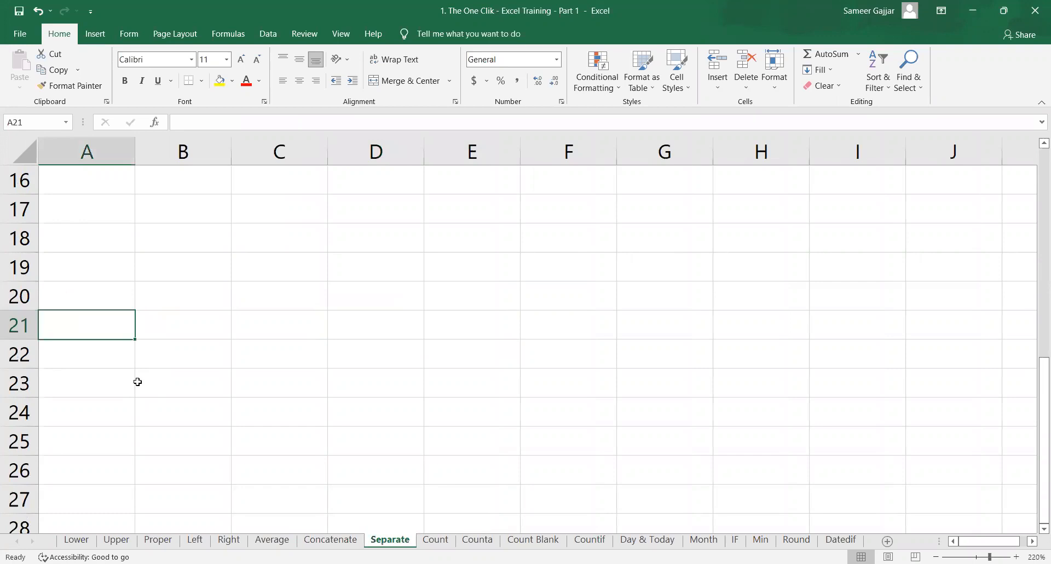
type("A")
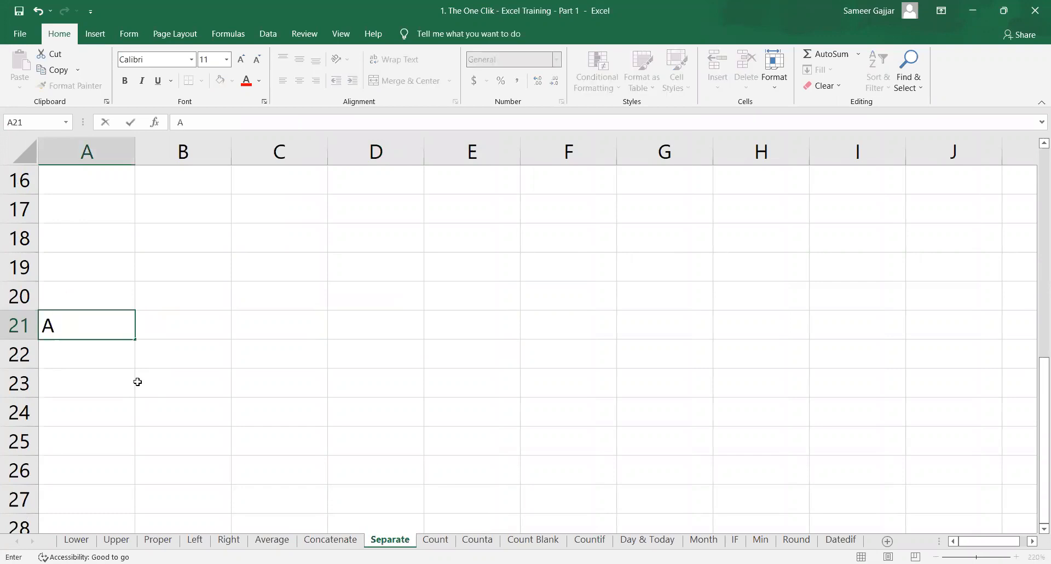
type("BC DEF")
key("Return")
type("GHI JKL")
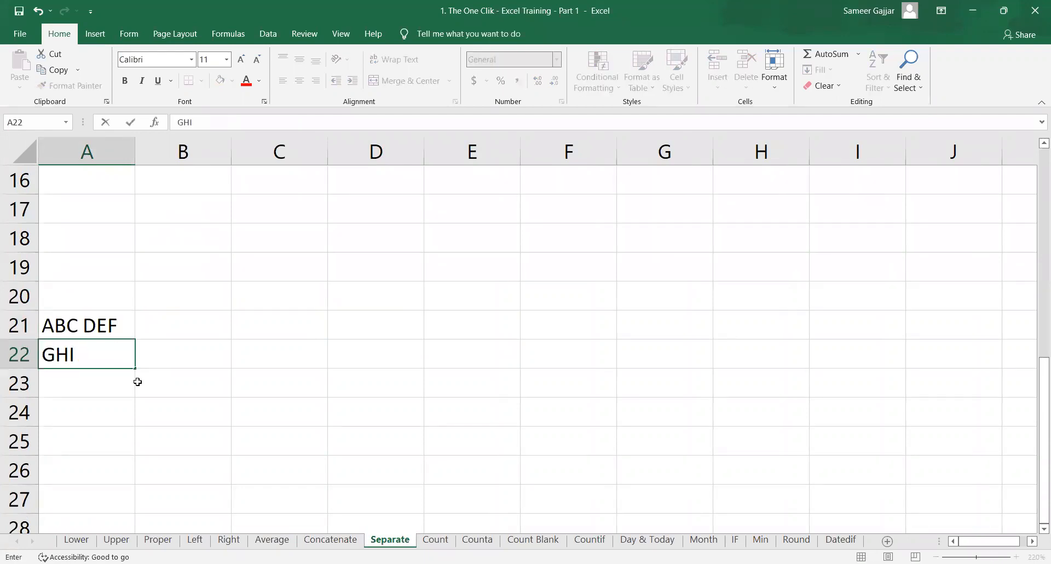
key("Right")
key("Up")
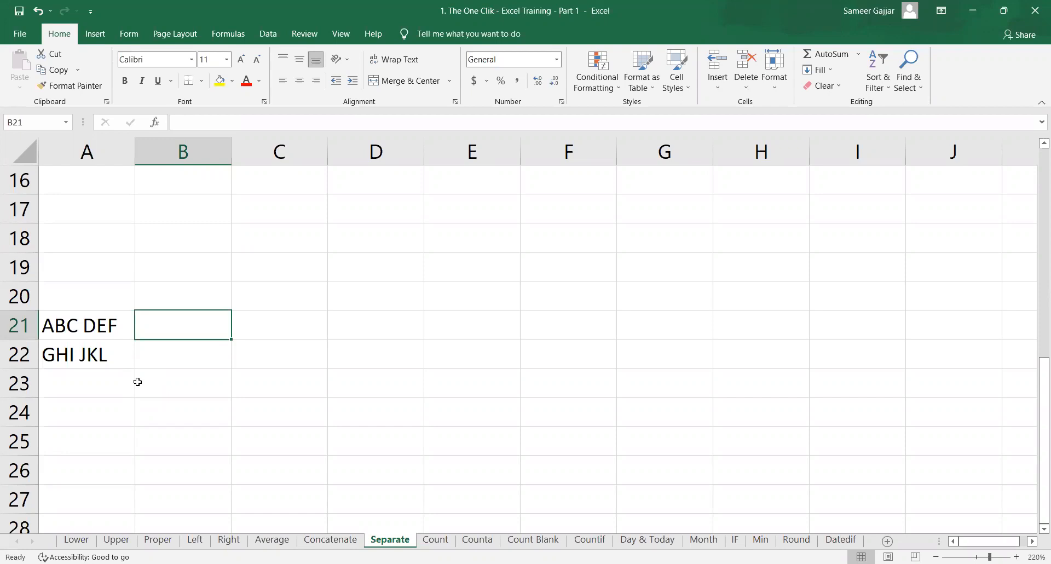
left_click_drag(104, 329, 108, 346)
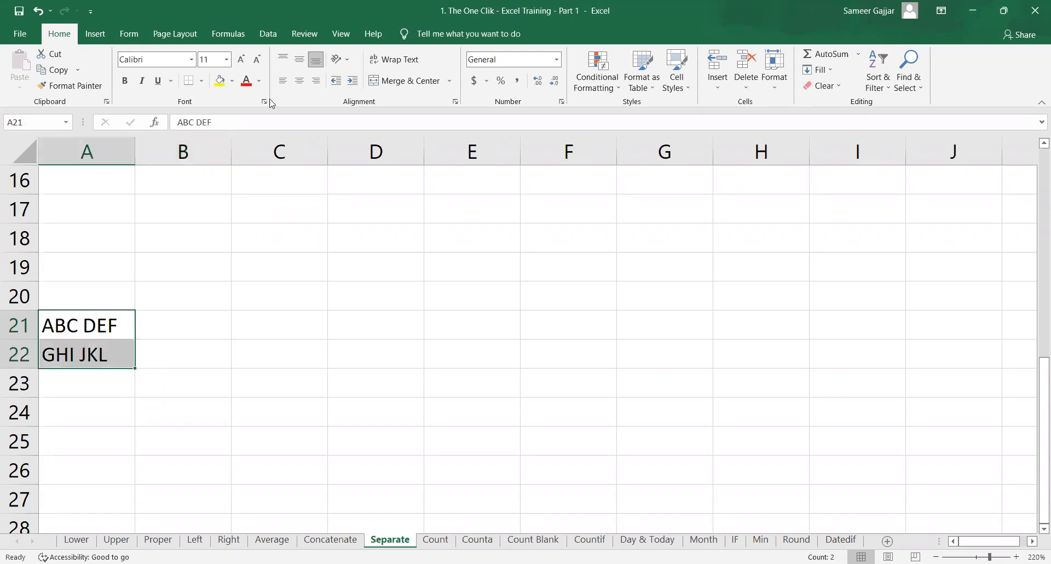
Start Data > Text to Columns as Delimited and set Space as the only delimiter
left_click(268, 35)
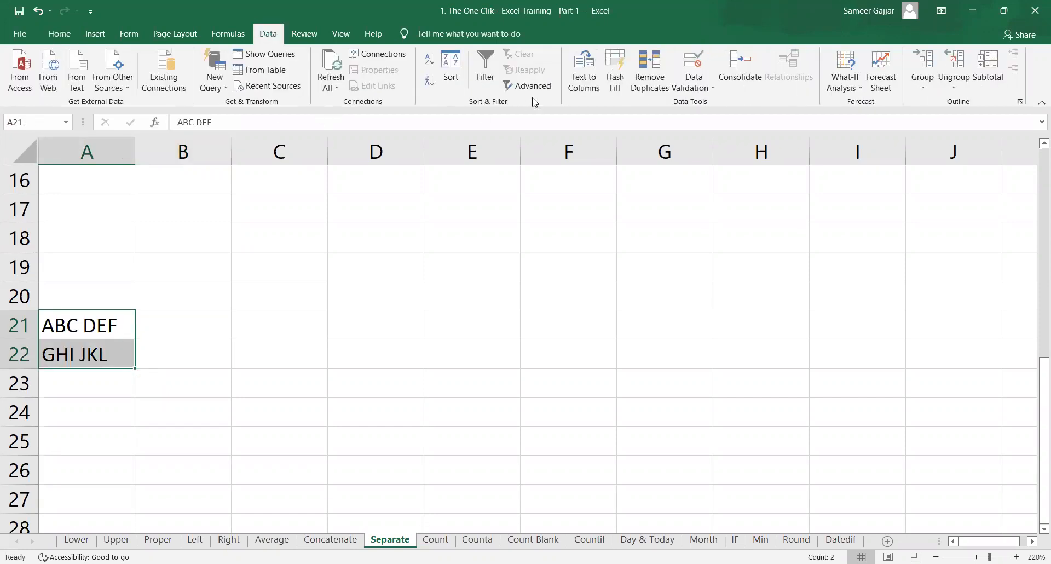
left_click(583, 71)
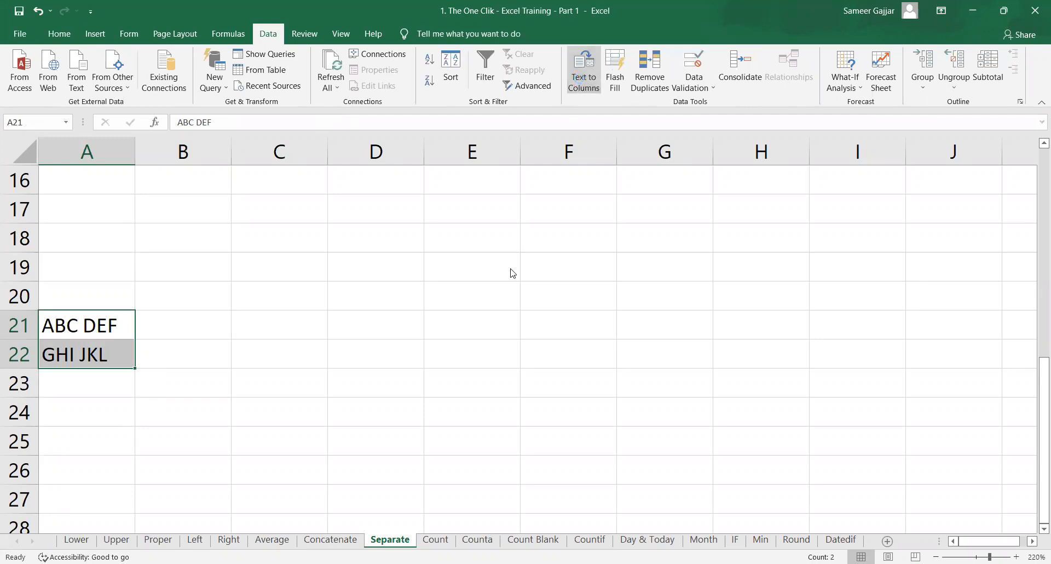
left_click(584, 452)
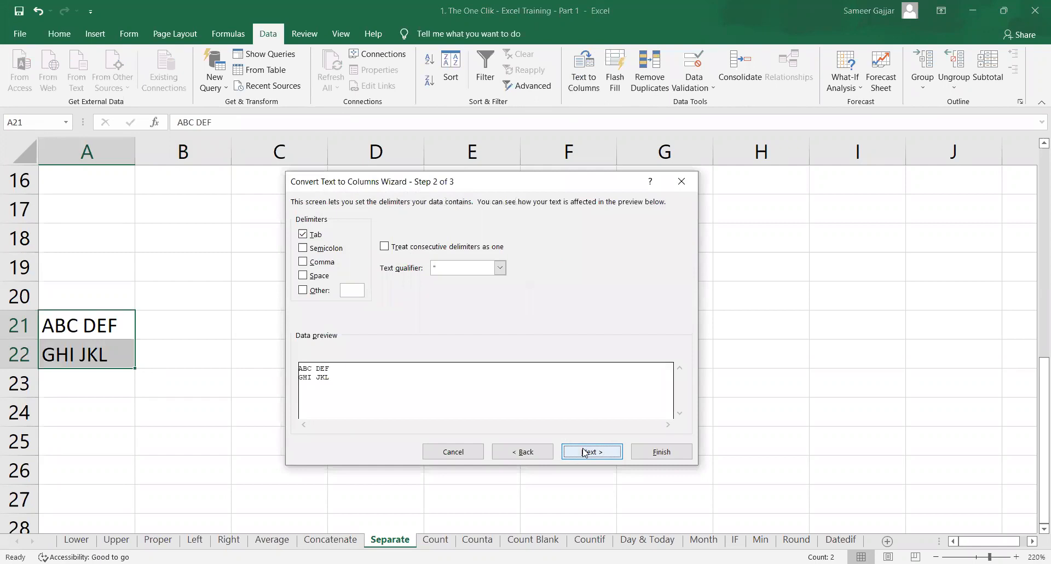
left_click(321, 276)
left_click(323, 278)
left_click(320, 262)
left_click(324, 291)
left_click(304, 275)
left_click(320, 290)
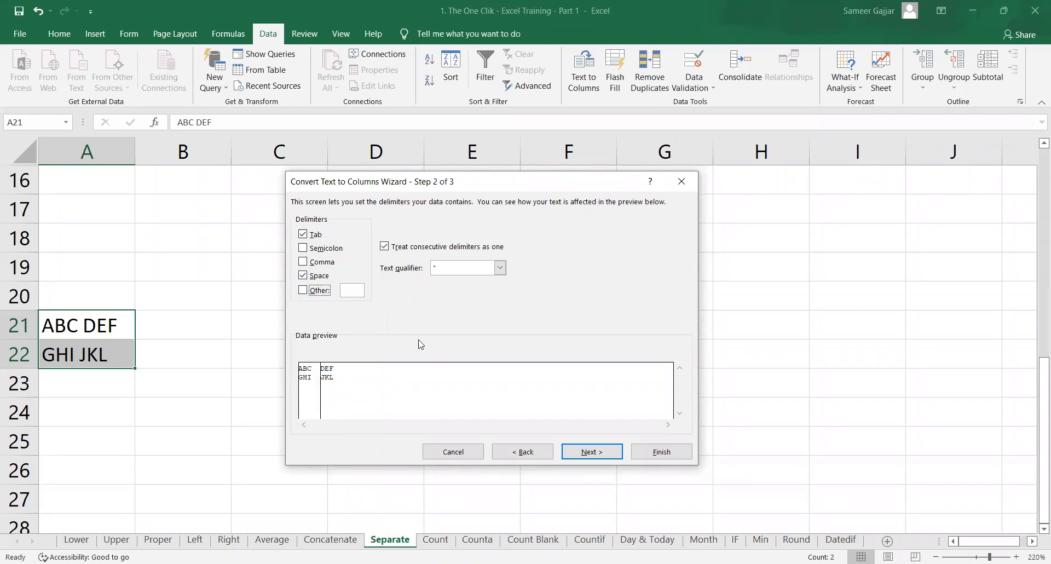
Keep General format for the columns and finish splitting the entries into columns A and B
left_click(592, 453)
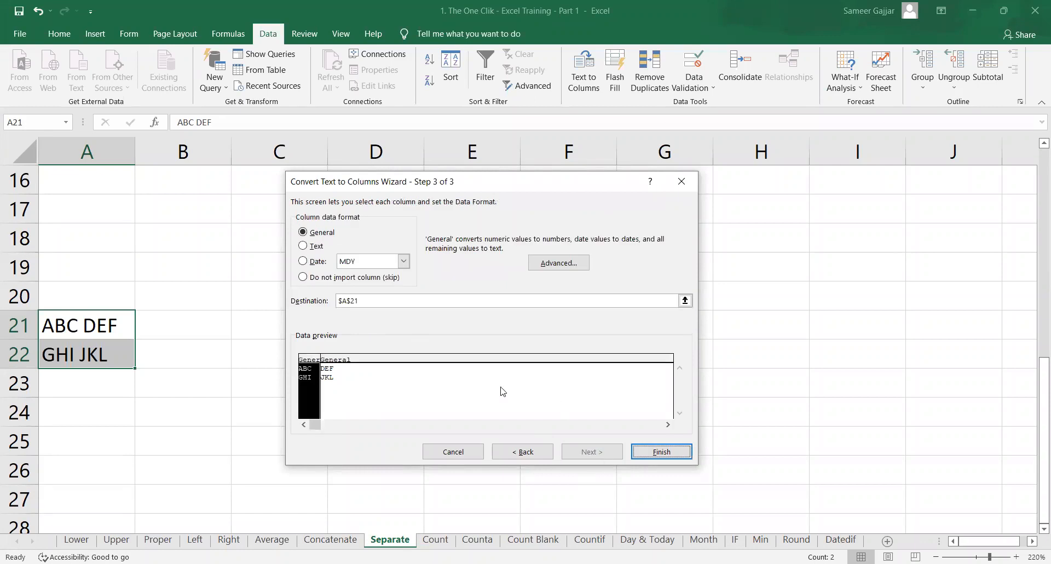
left_click(323, 248)
left_click(323, 233)
left_click(663, 450)
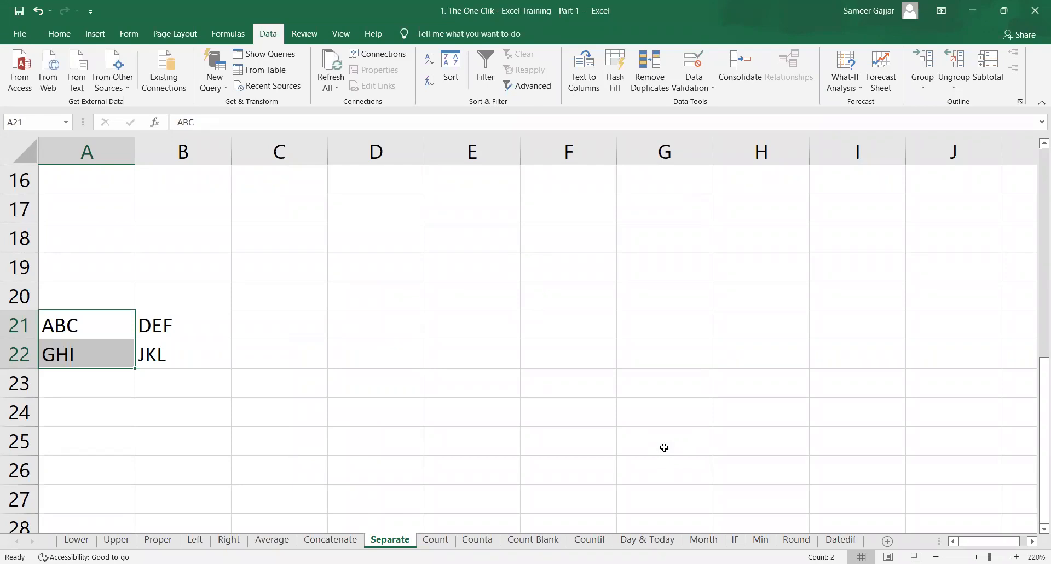
Select the split entries in column A, then go to the Countif attendance sheet
left_click_drag(110, 328, 407, 356)
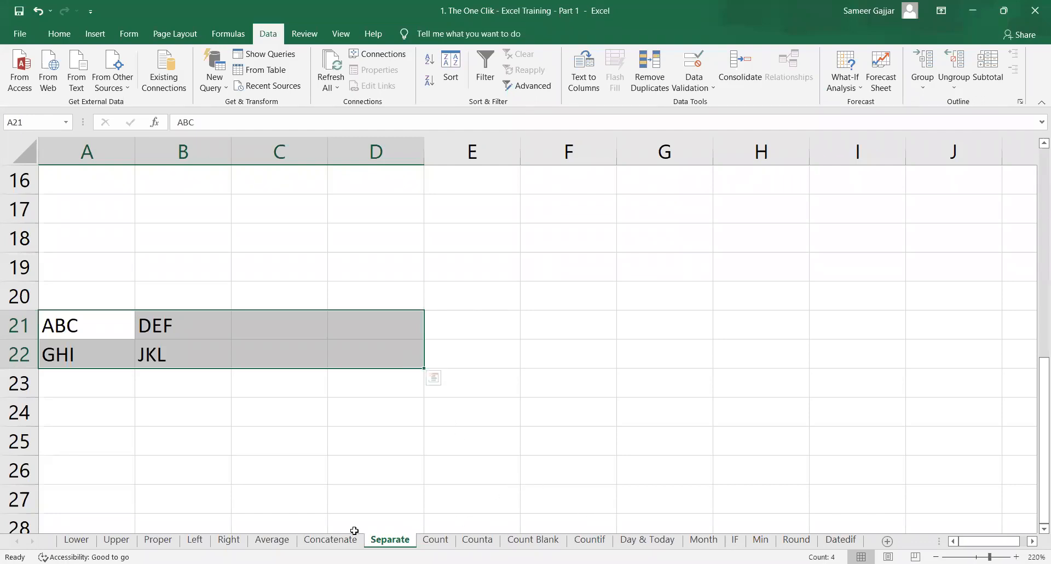
left_click(588, 539)
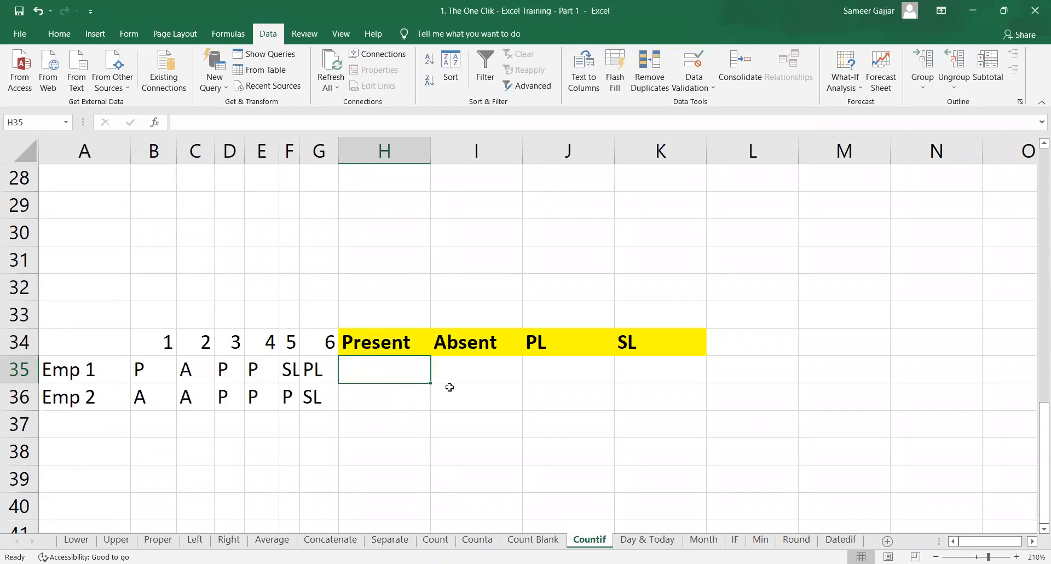
Enter =COUNTIF(B35:G35,"P") in H35 to count Emp 1's Present days, giving 3
type("=")
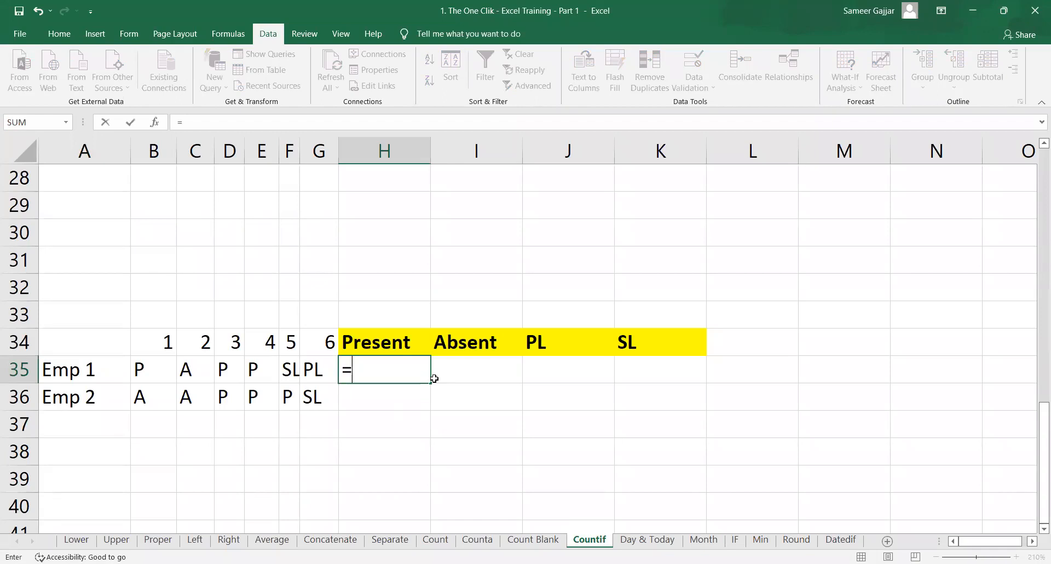
type("COUNTIF(")
left_click(156, 375)
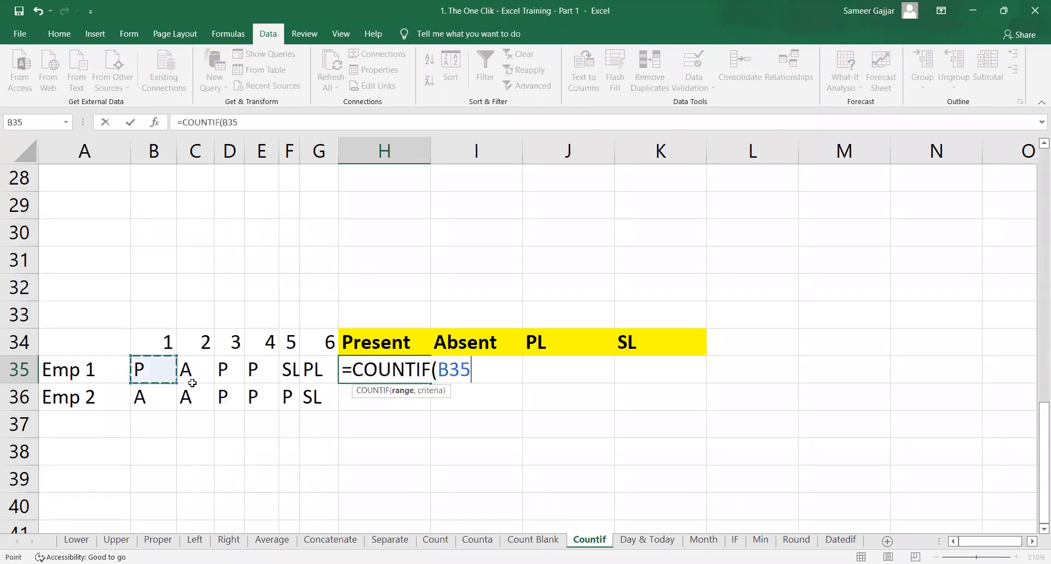
left_click_drag(193, 382, 196, 378)
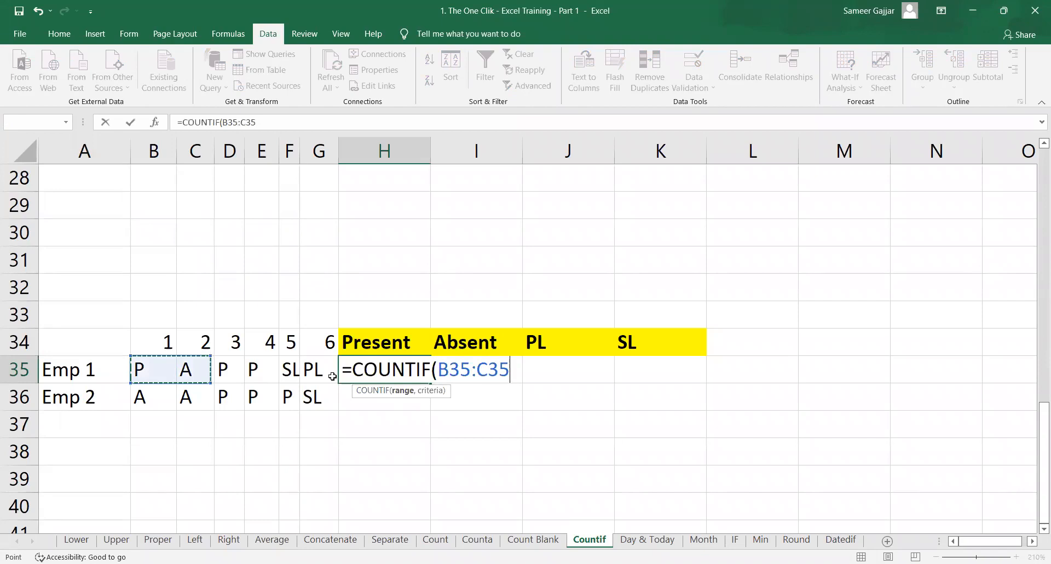
left_click_drag(332, 376, 332, 376)
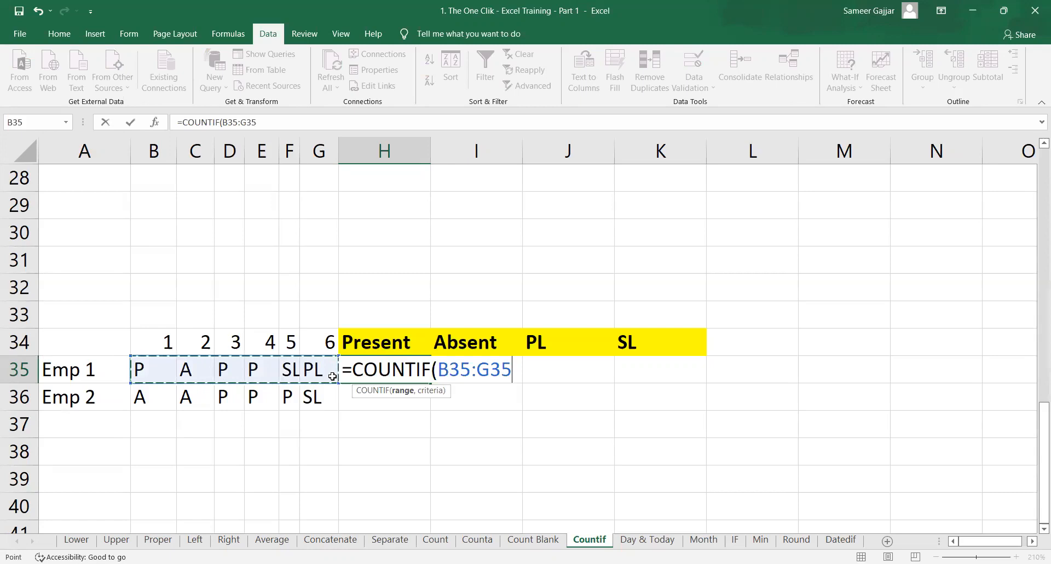
type(",")
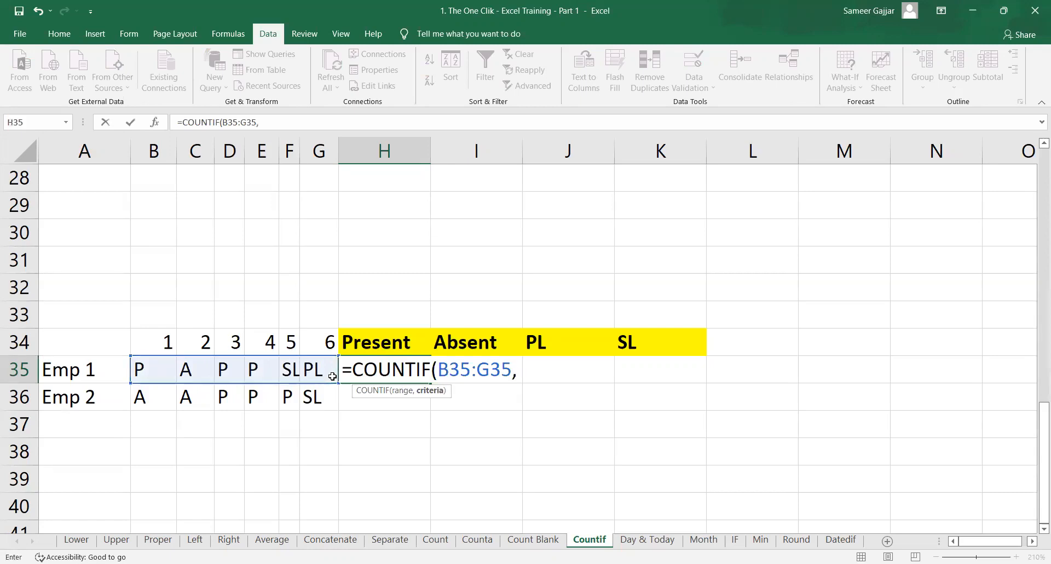
type("\"P\")")
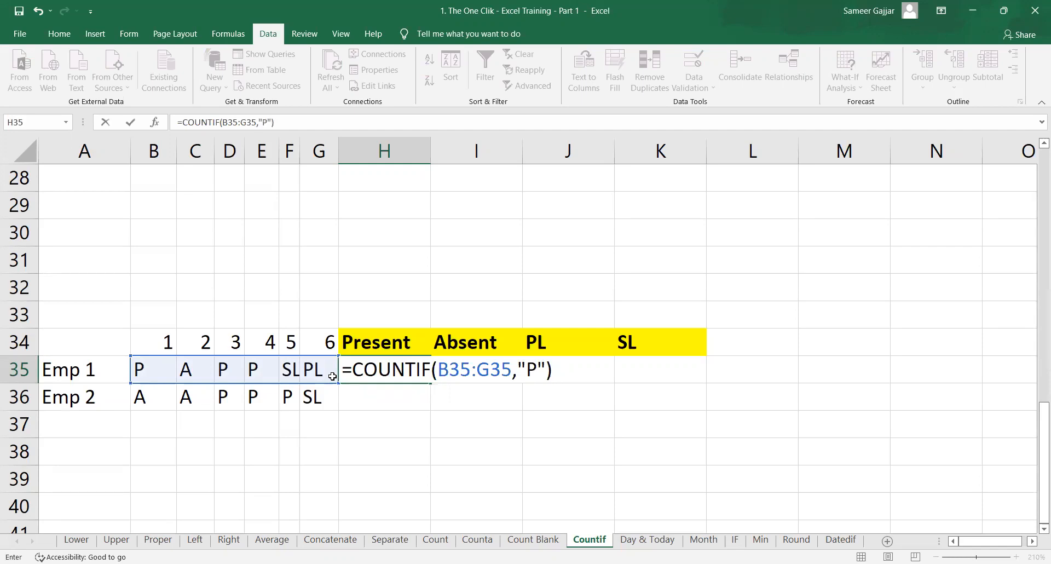
key("Return")
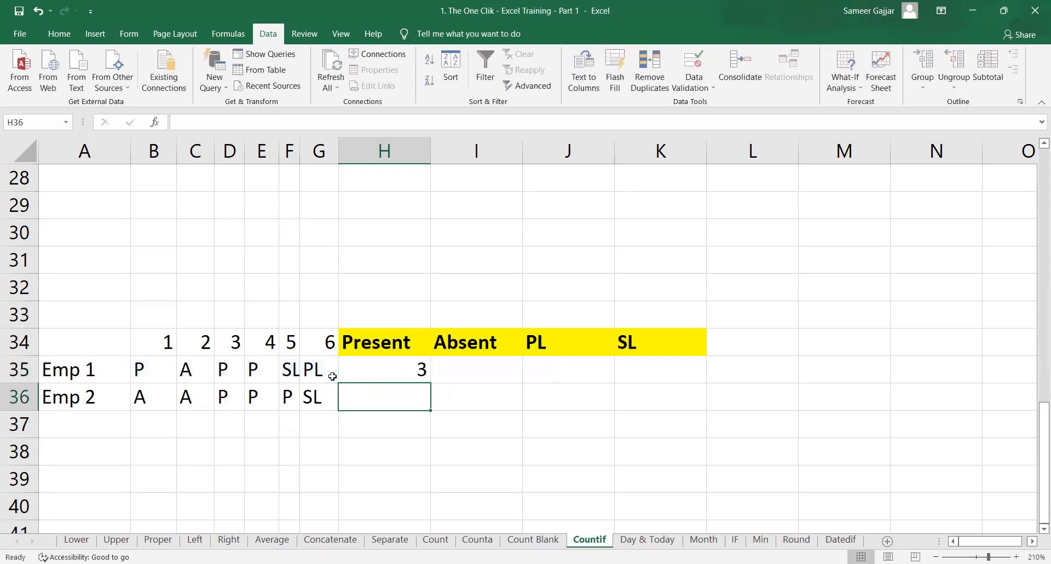
key("Right")
key("Up")
key("Right")
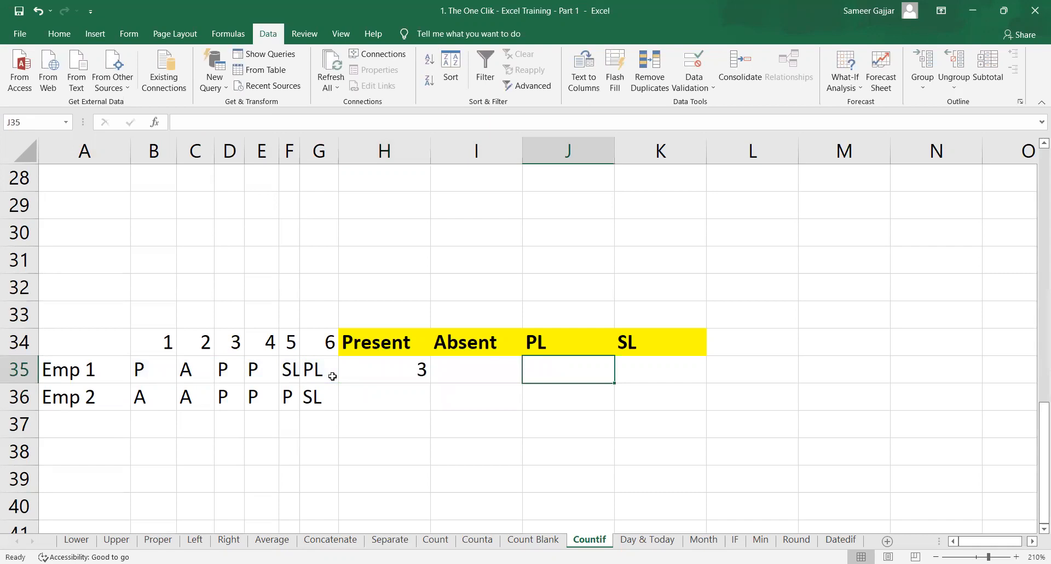
Enter =COUNTIF(B35:G35,"PL") in J35 to count Emp 1's PL days, giving 1
type("=")
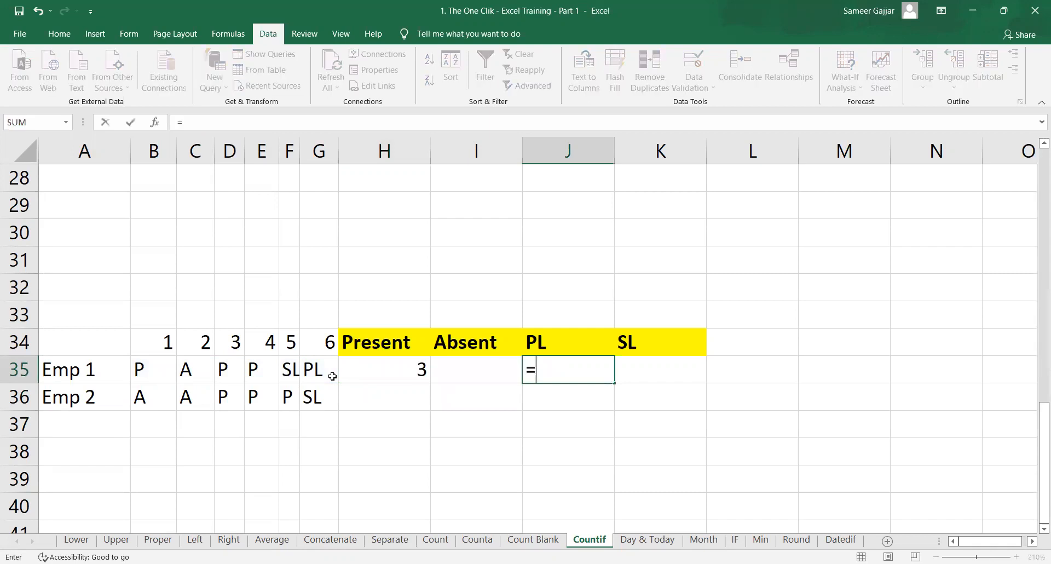
type("COUNTIF(")
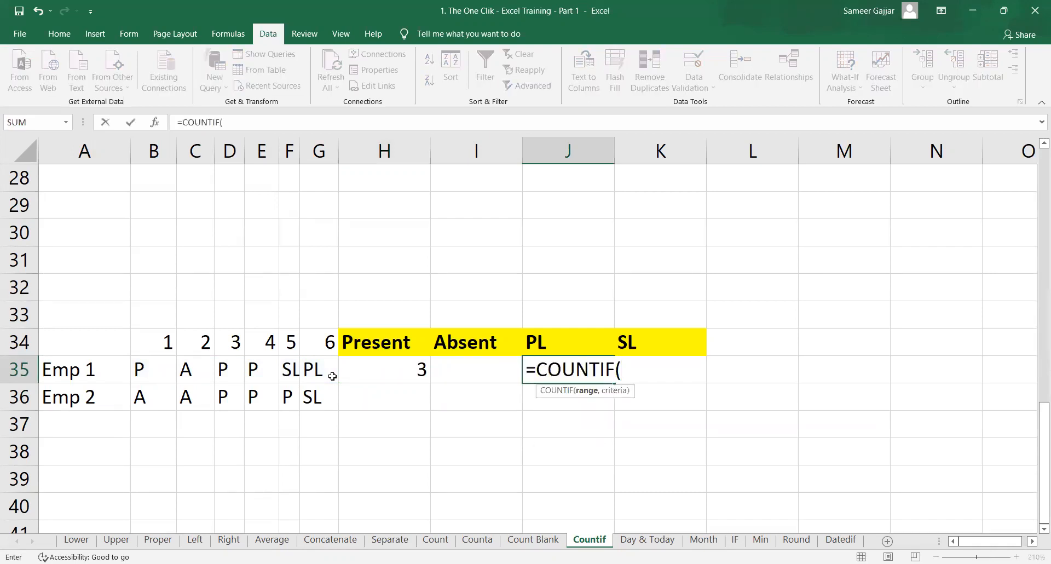
left_click(153, 373)
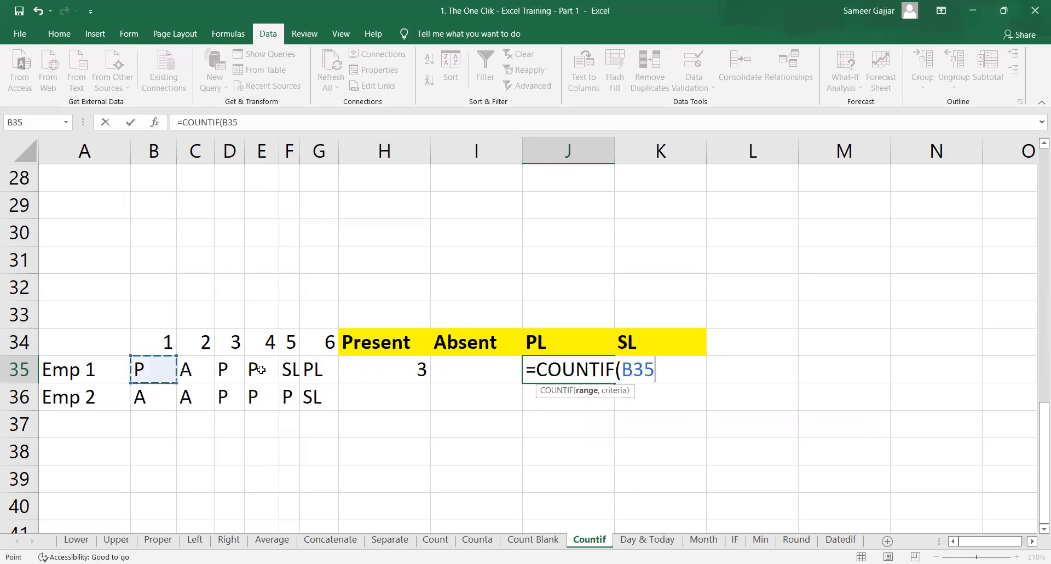
left_click(306, 367, "shift")
type(",")
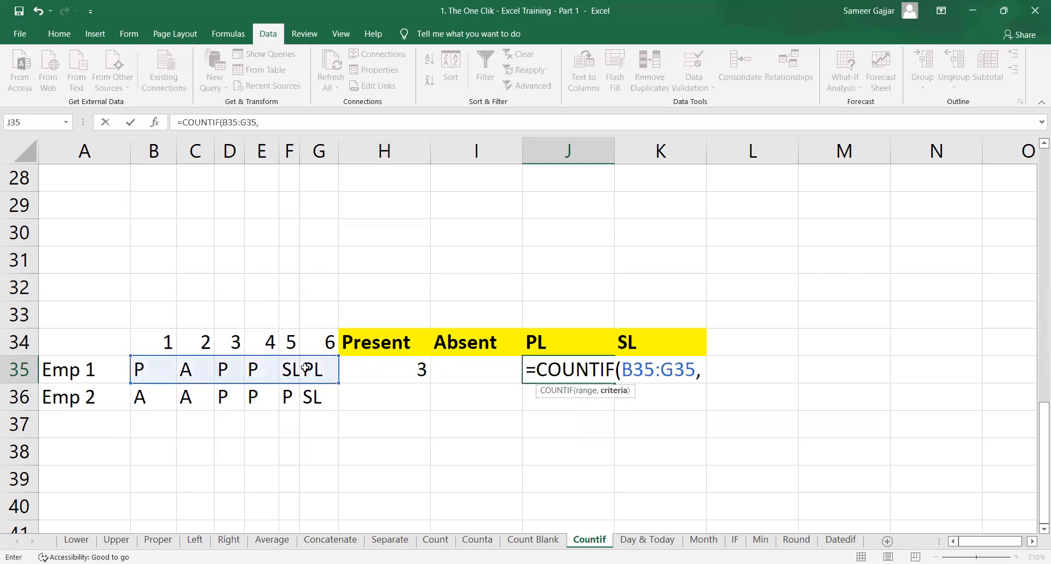
type("\"PL\")")
key("Return")
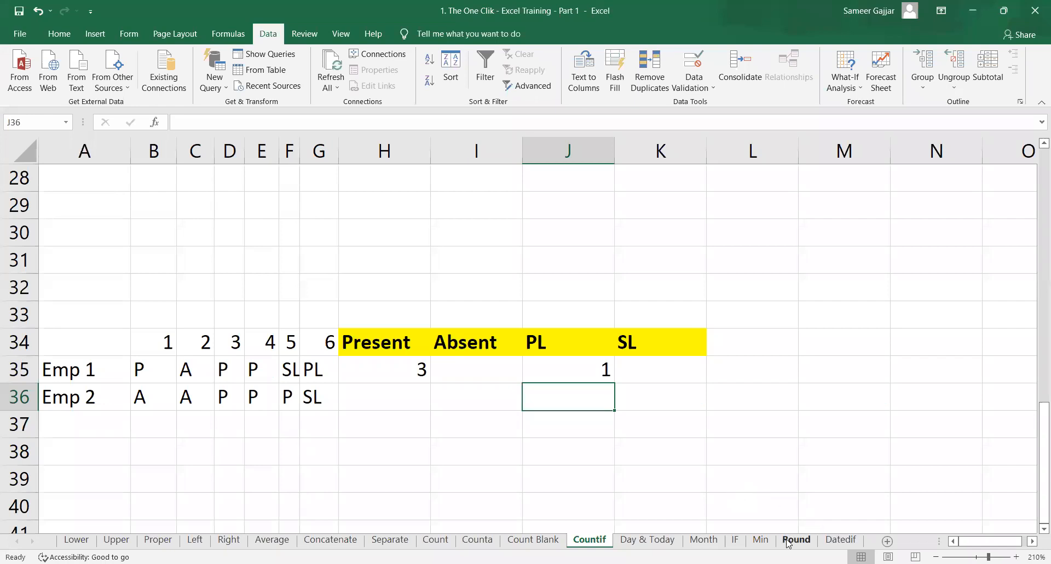
On the Day & Today sheet, insert the fixed date 4/28/2022 in D32 with Ctrl+;
left_click(651, 540)
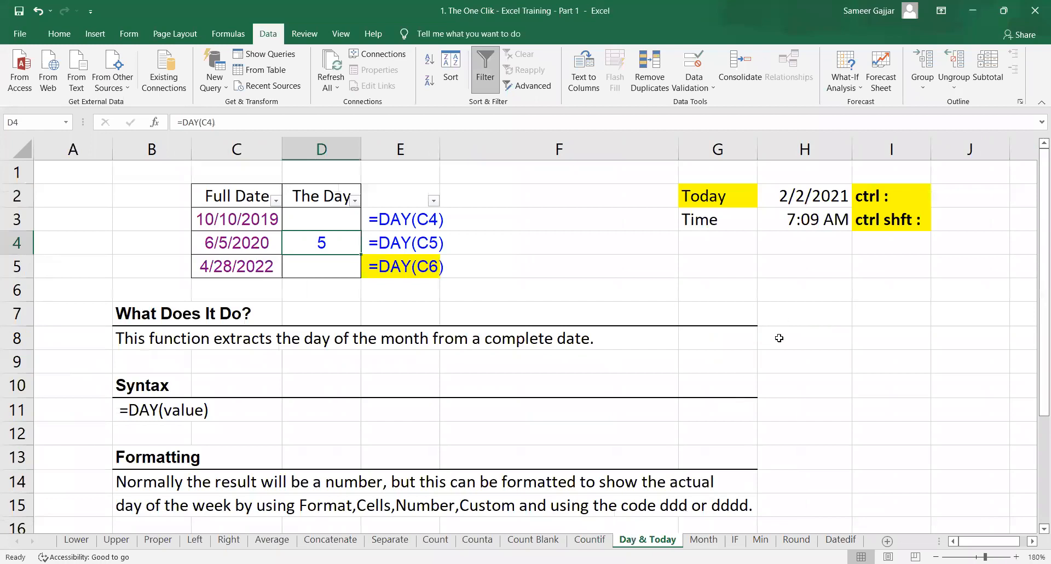
scroll(778, 339, "down", 3)
scroll(778, 341, "down", 5)
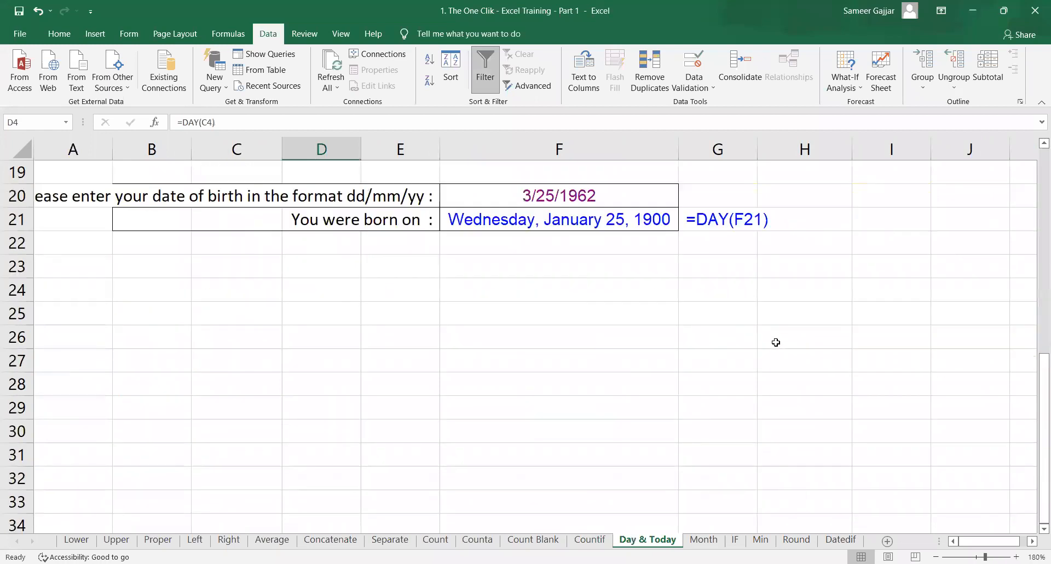
left_click(327, 345)
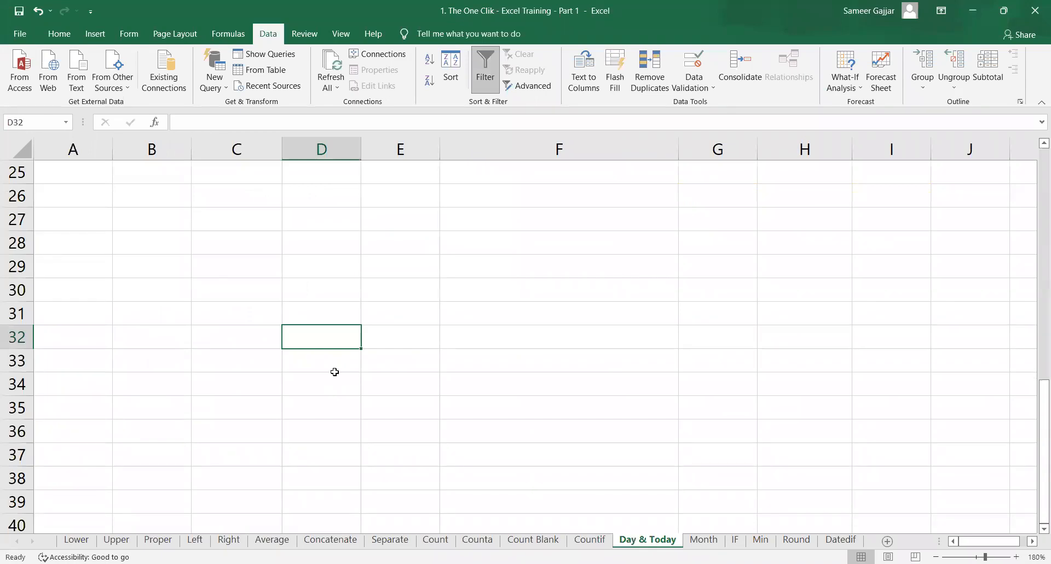
key("F2")
key("ctrl+semicolon")
key("Return")
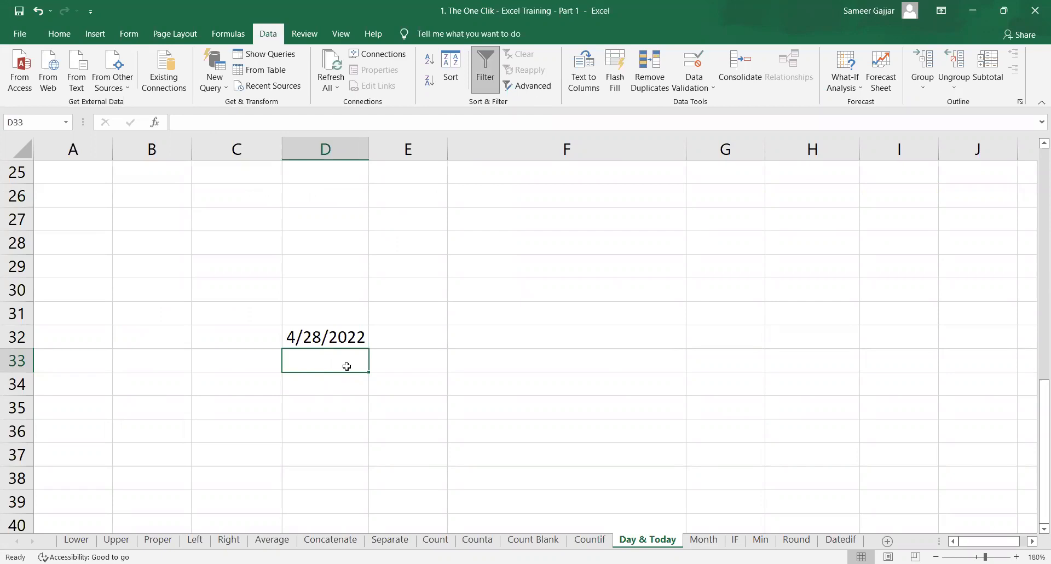
Insert the fixed time 7:13 PM in D33 and select both fixed values
key("ctrl+shift+semicolon")
key("Return")
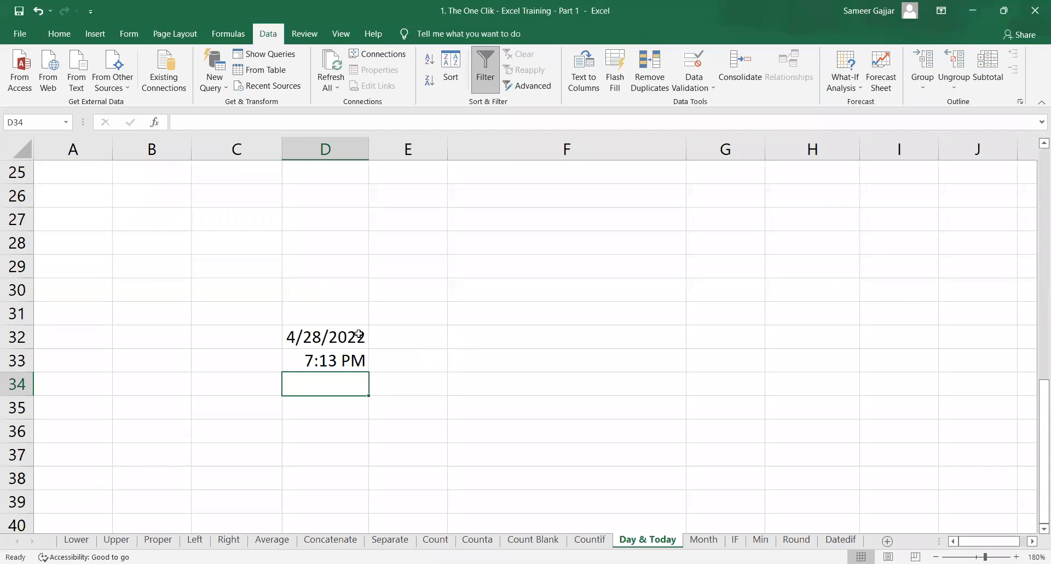
left_click_drag(360, 334, 354, 358)
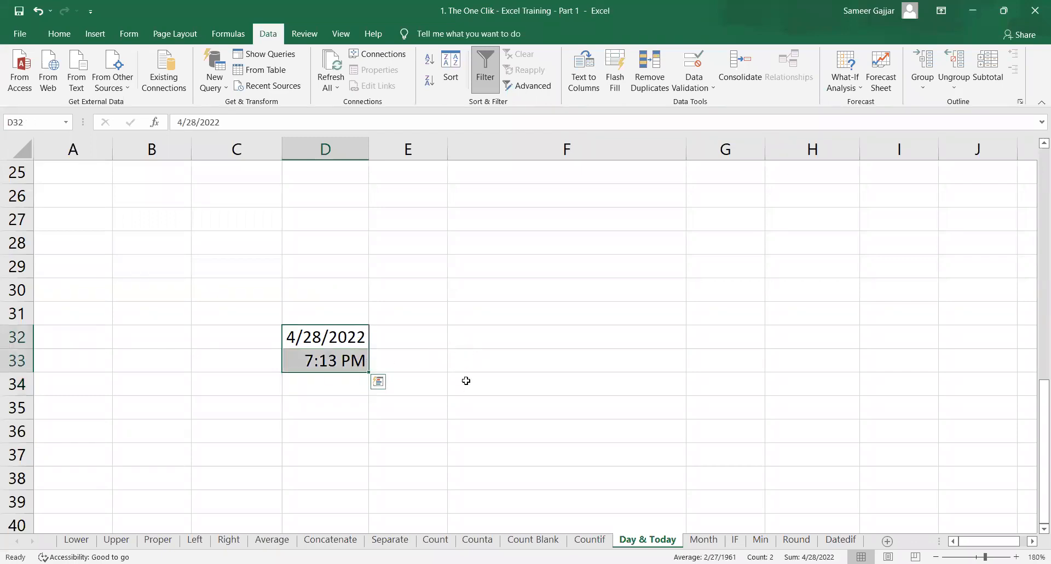
Enter =NOW() in E35, showing 4/28/2022 19:13
left_click(395, 406)
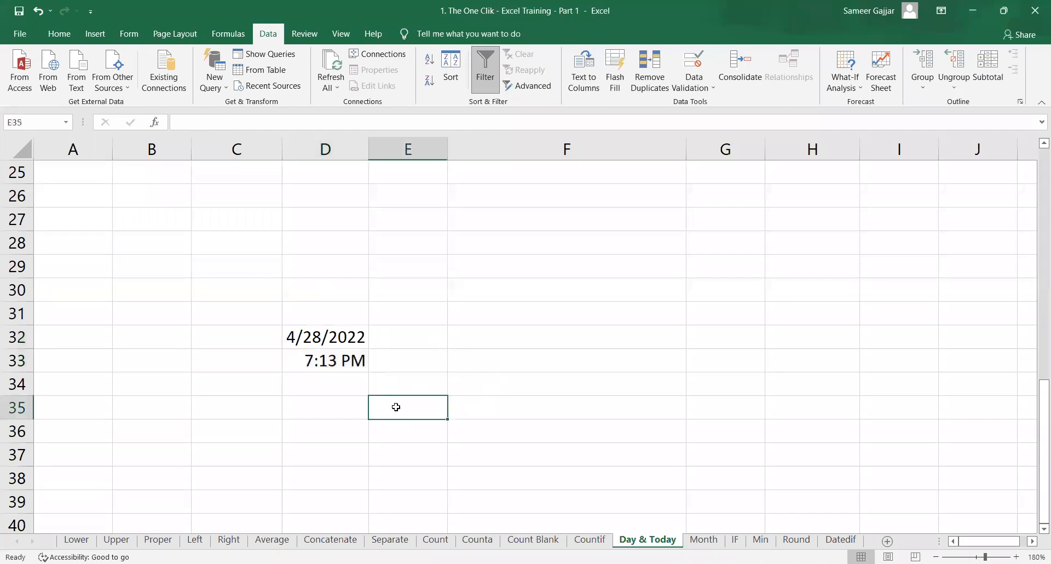
type("=")
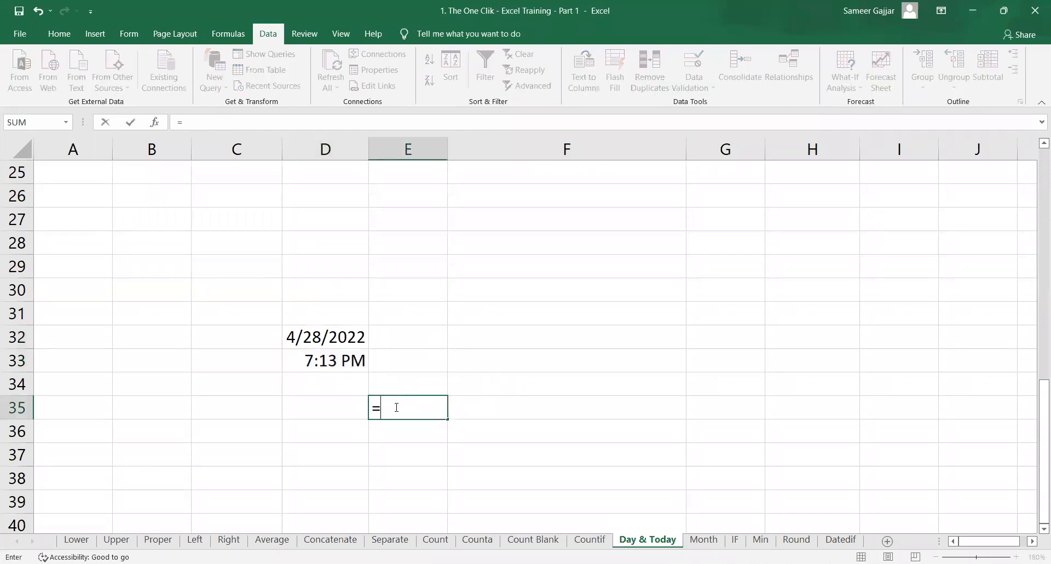
type("now")
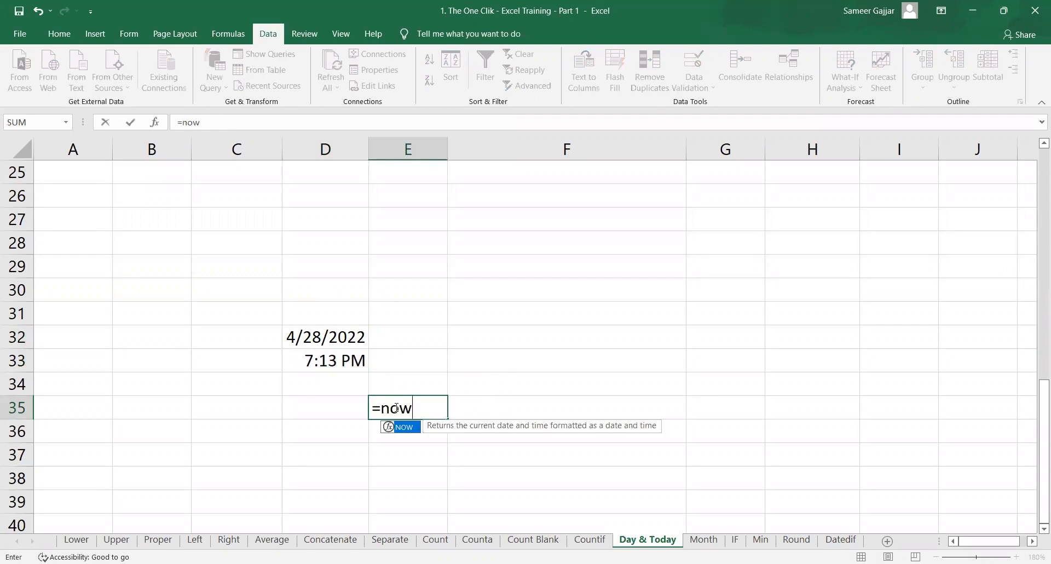
key("Return")
left_click(396, 407)
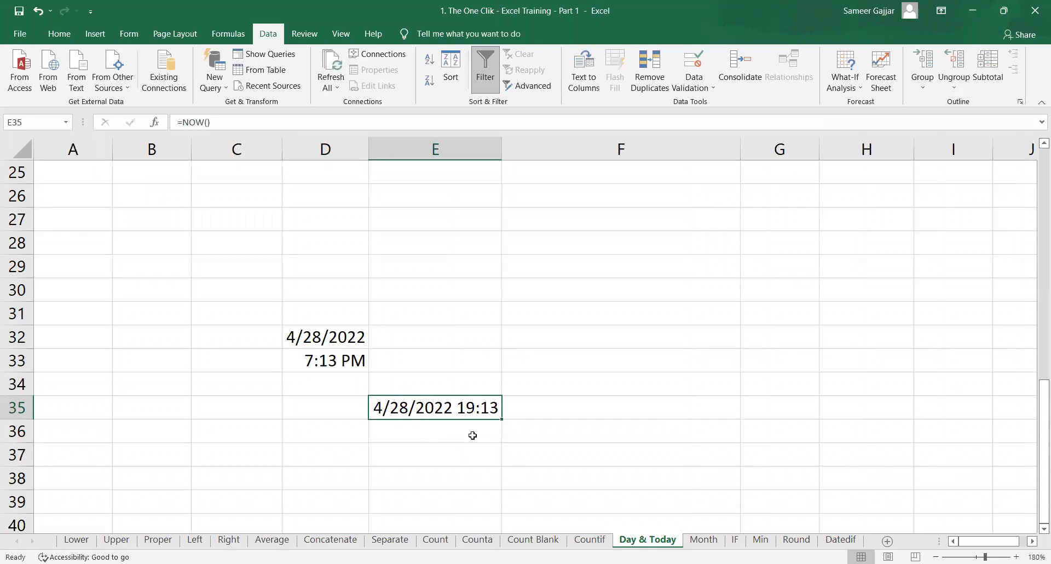
Enter =TODAY() in E37, showing 4/28/2022
left_click(474, 451)
type("=")
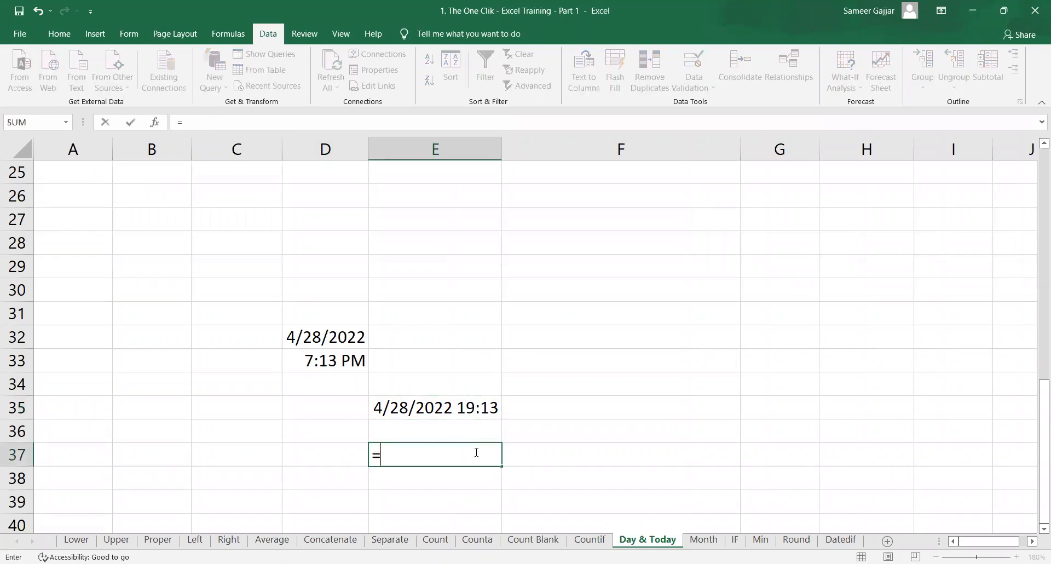
type("tod")
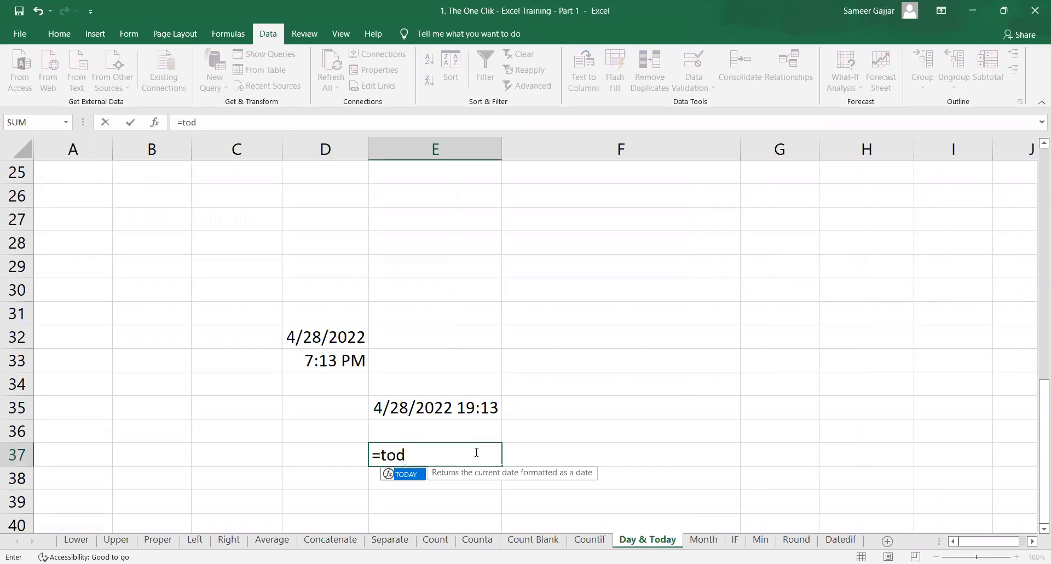
key("Tab")
type(")")
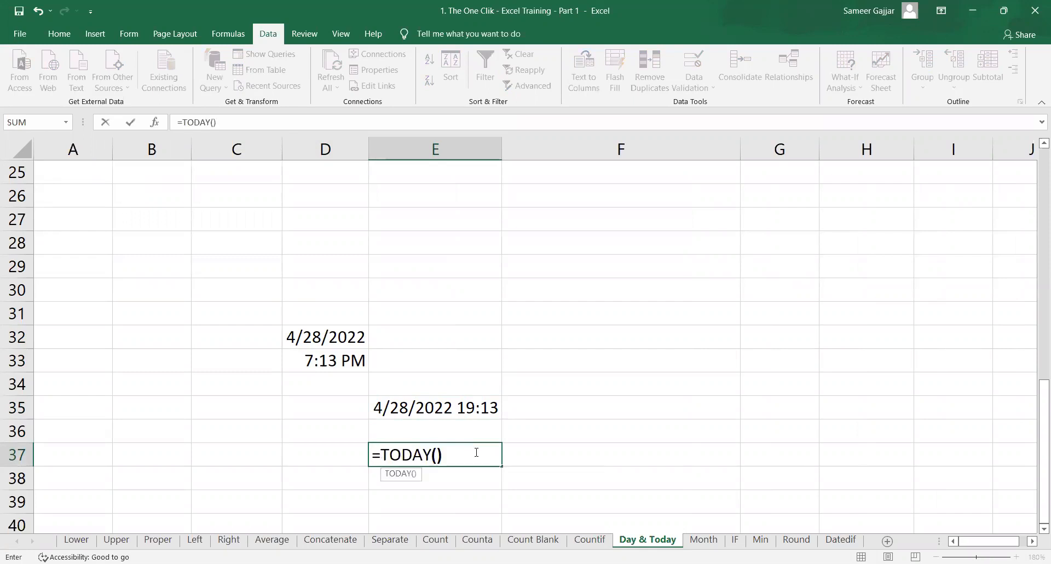
key("Return")
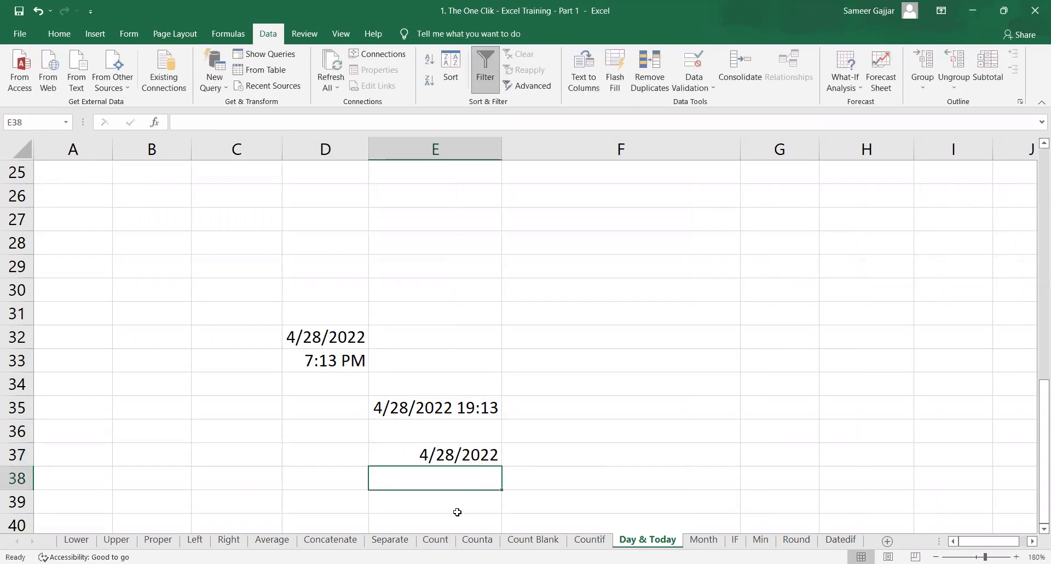
Compare the fixed date and time in D32:D33 with the NOW and TODAY results
left_click_drag(344, 335, 342, 354)
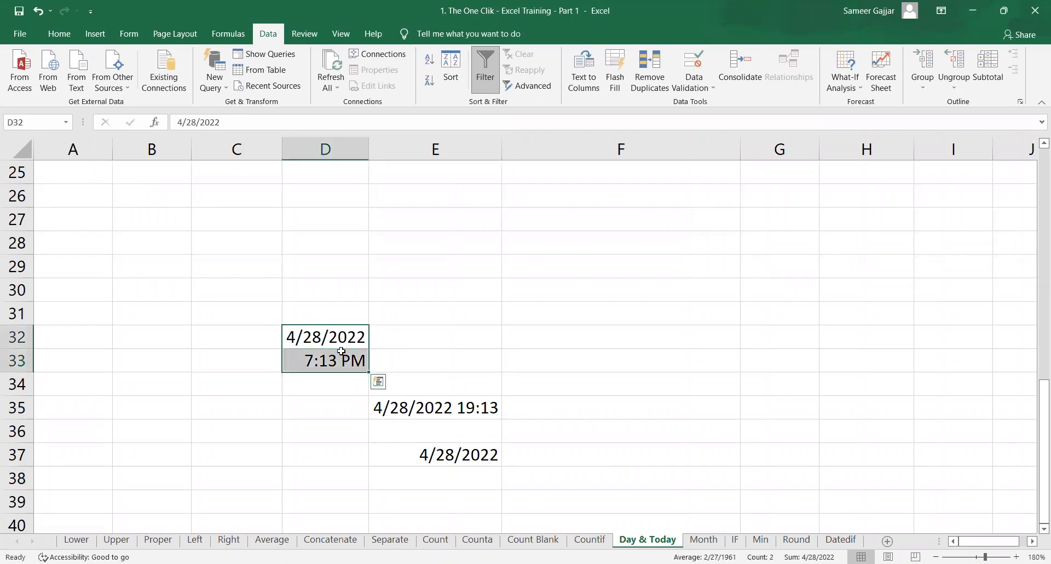
left_click(442, 414)
left_click(449, 453, "shift")
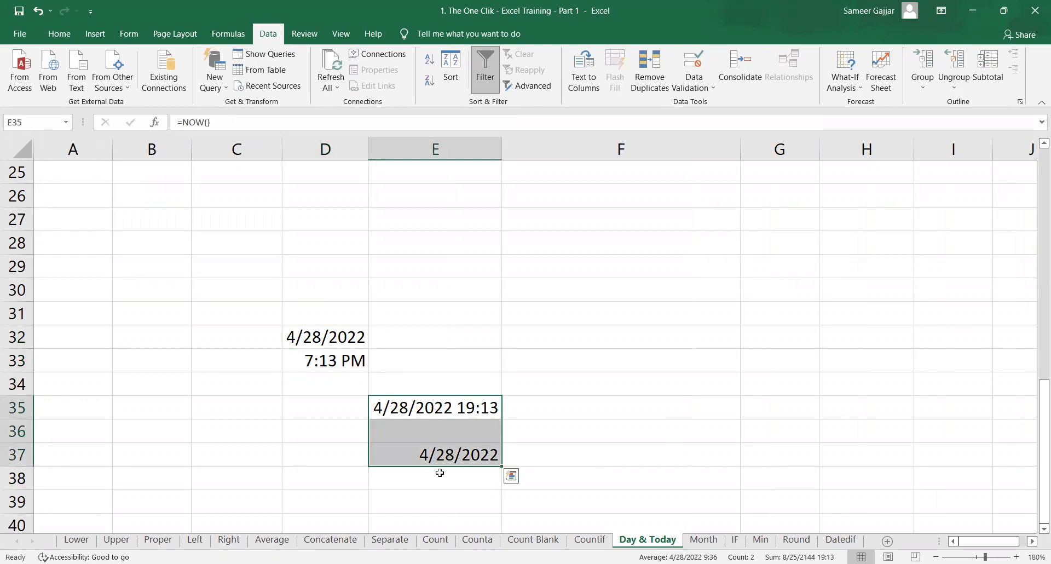
left_click(338, 346)
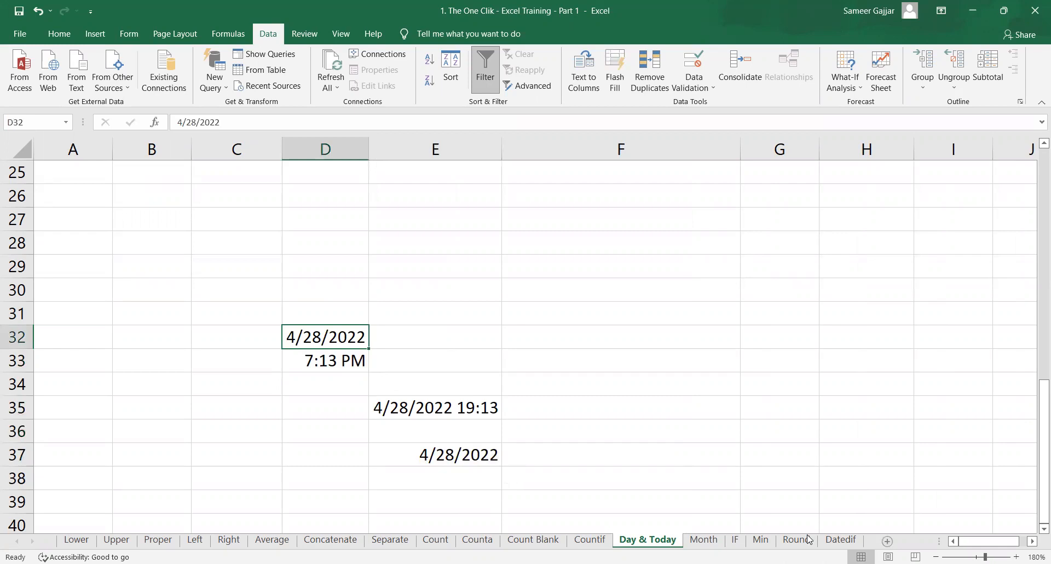
On the Datedif sheet, enter 1-apr-2005 in B28 and today's date in B29
left_click(840, 539)
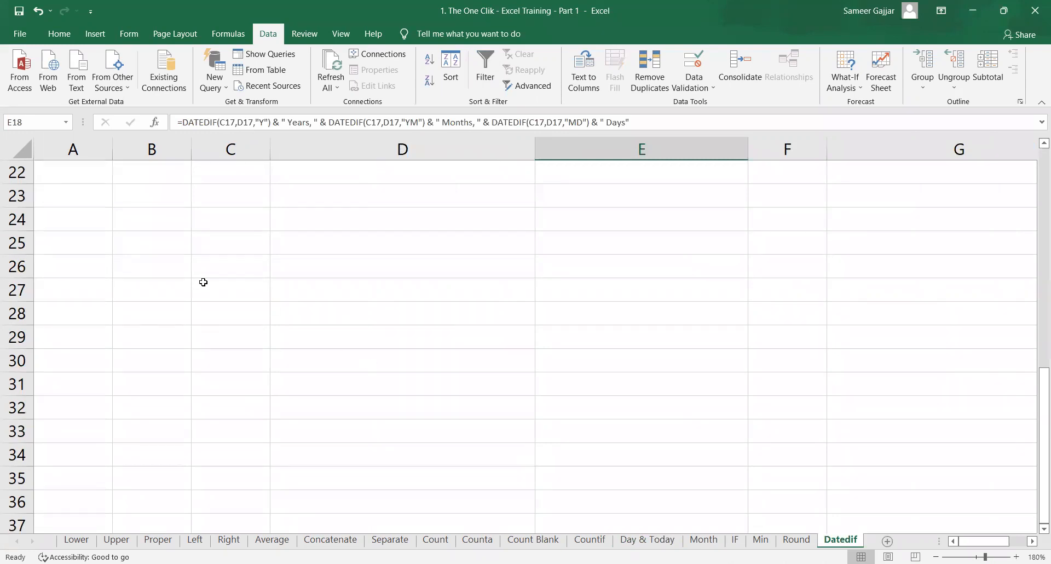
left_click(141, 306)
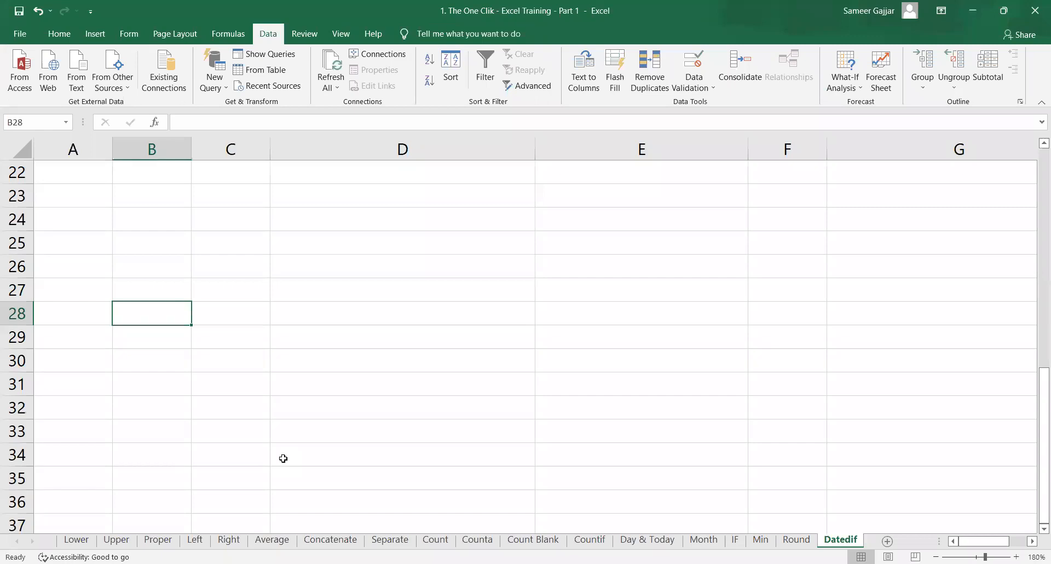
type("1-apr-20")
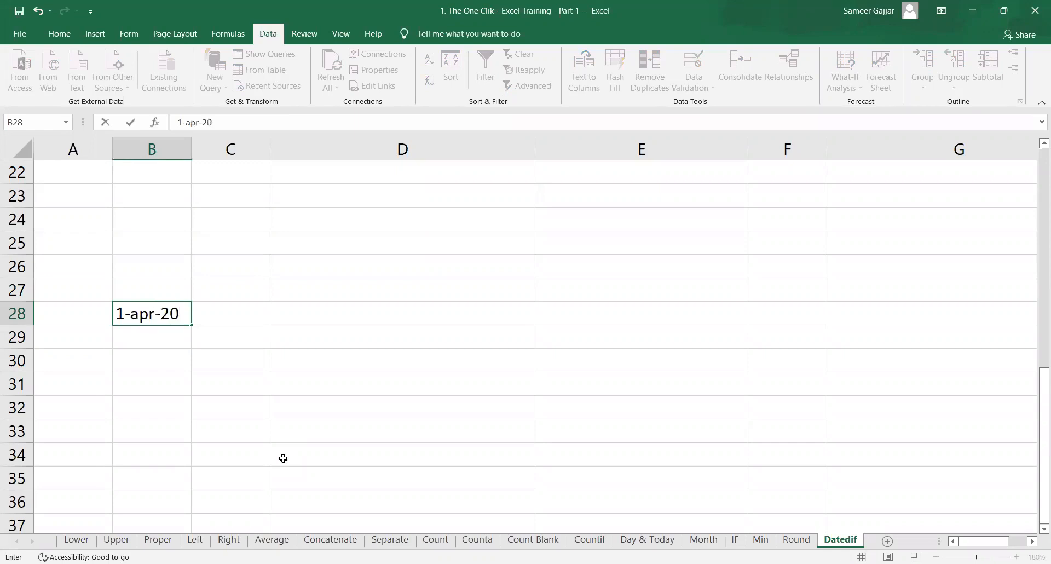
type("05")
key("Return")
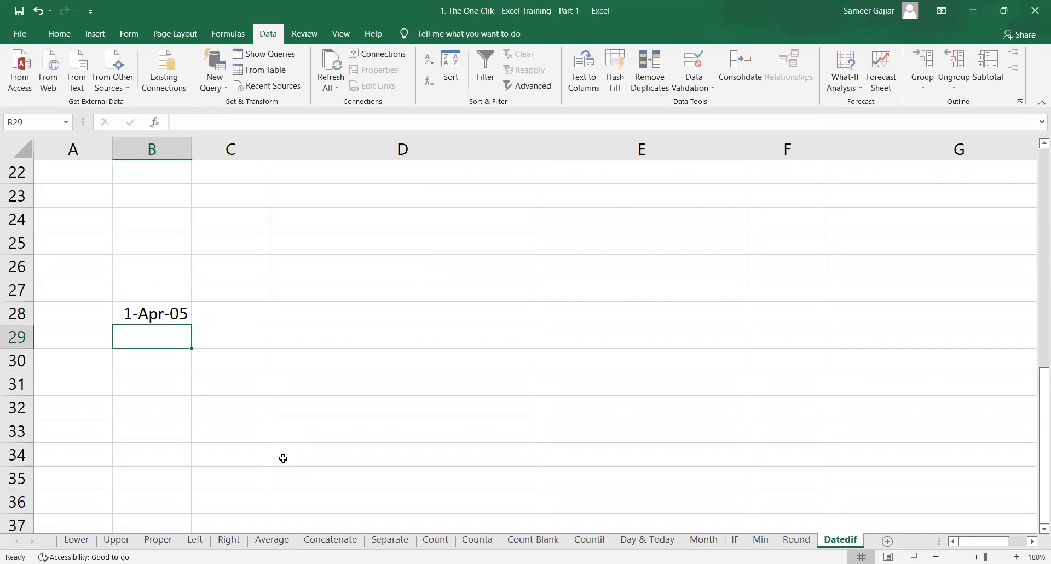
key("ctrl+semicolon")
key("Tab")
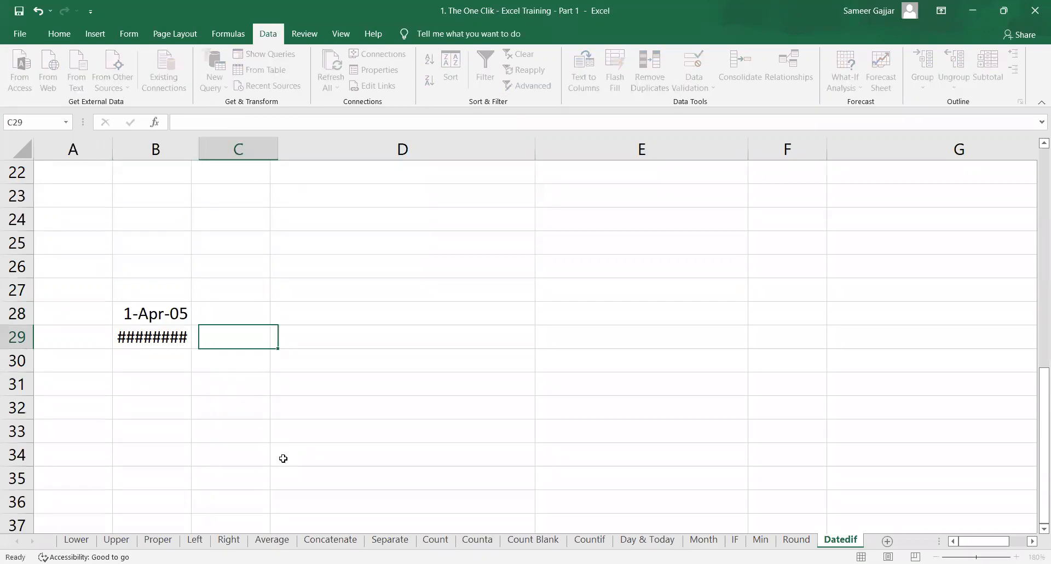
key("Down")
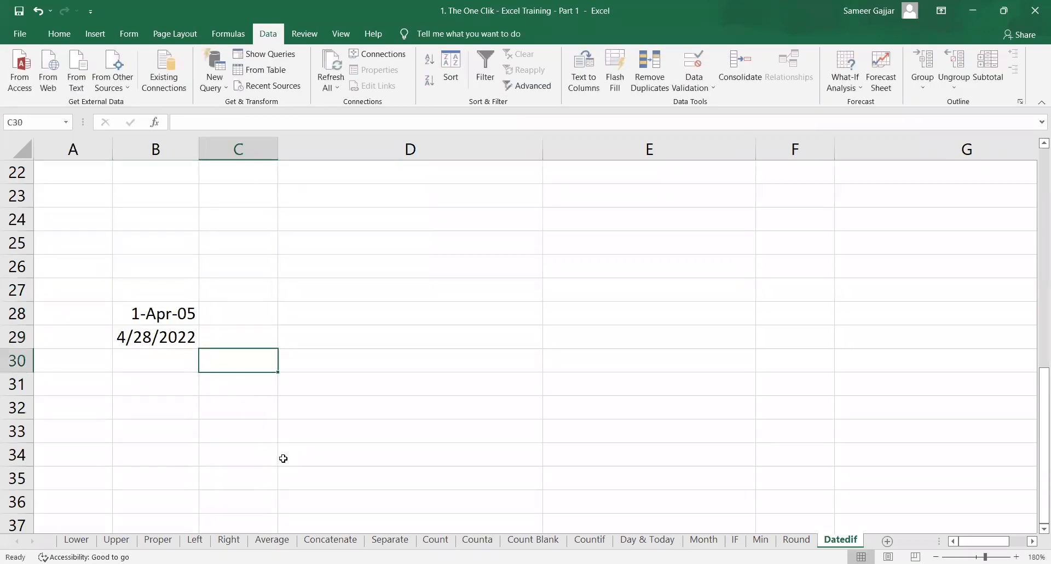
key("Left")
key("Down")
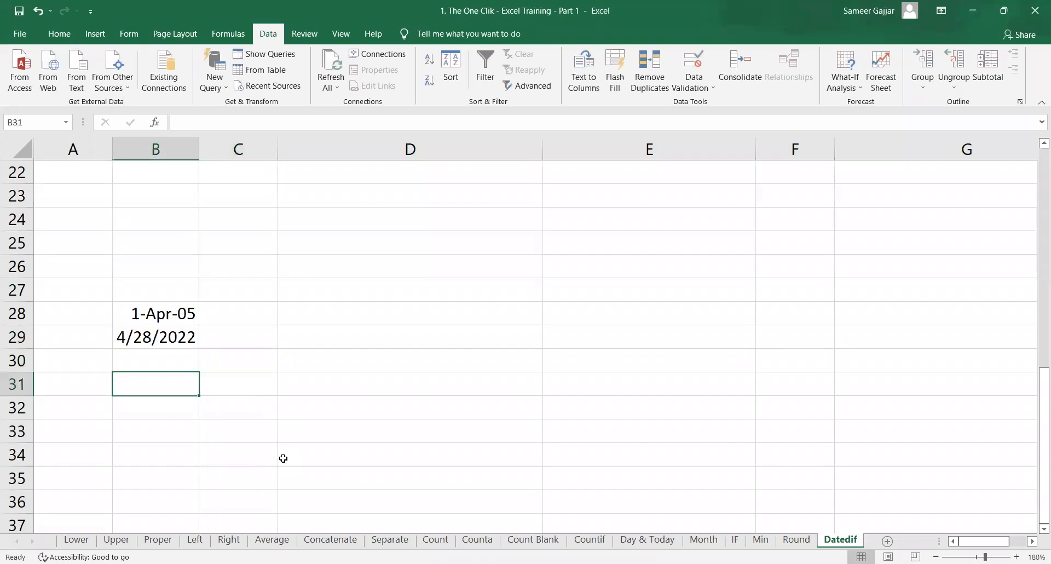
Enter =DATEDIF(B28,B29,"Y") in B31 to get the years between the dates
type("=")
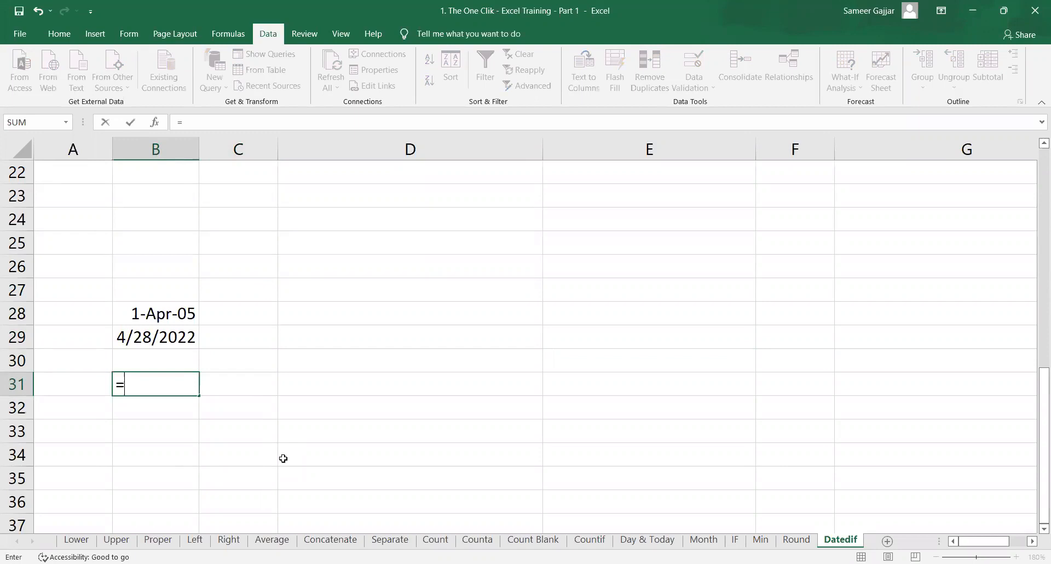
type("datedif")
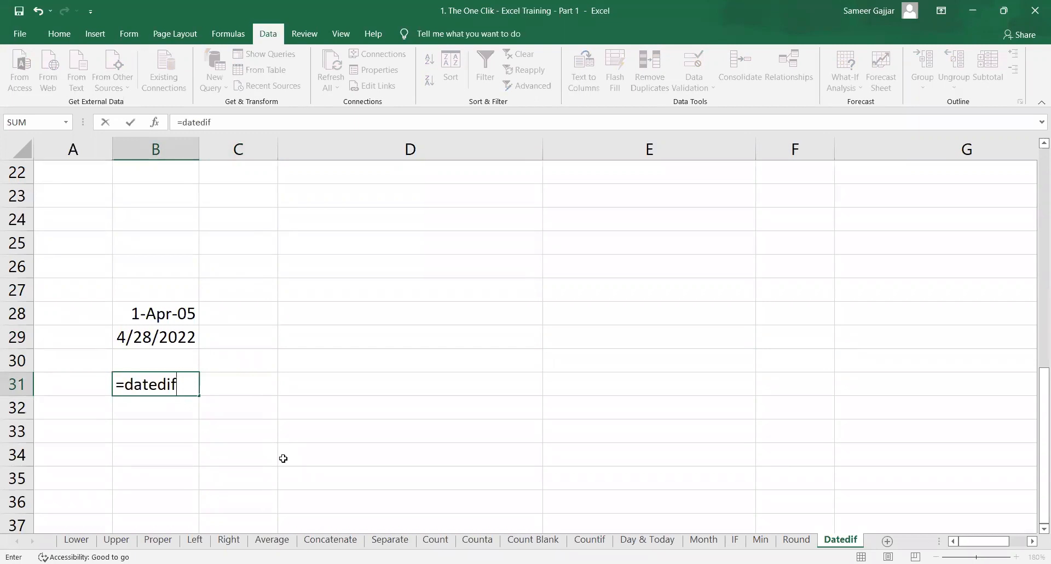
type("(")
left_click(181, 315)
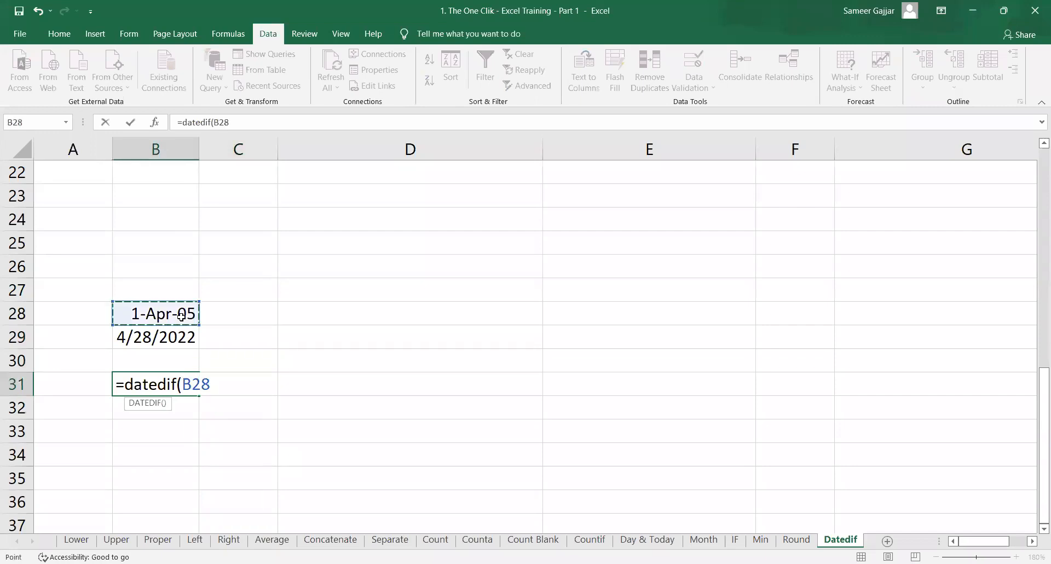
type(",")
left_click(174, 336)
type(",")
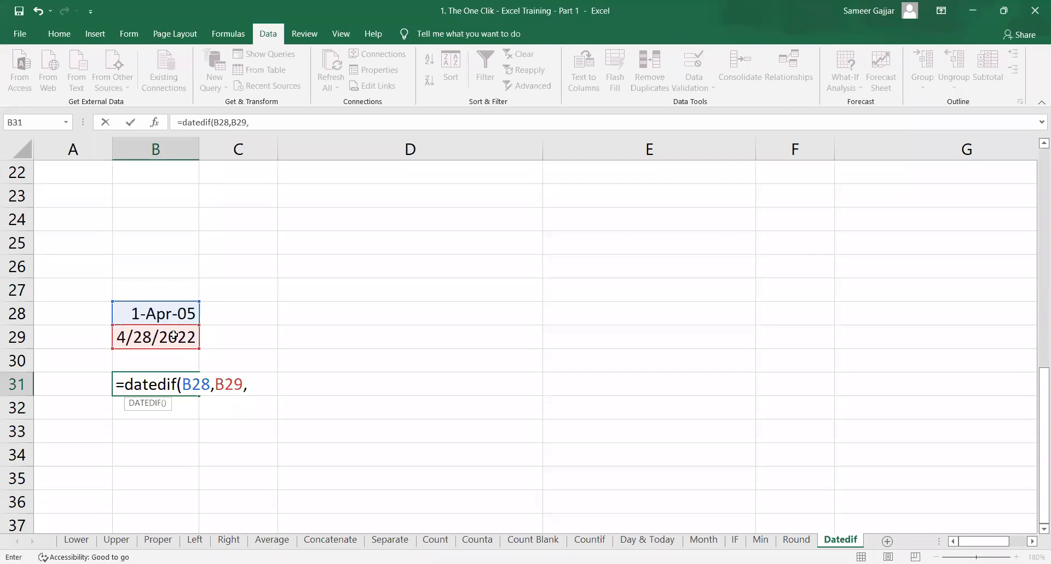
type("\"Y\")")
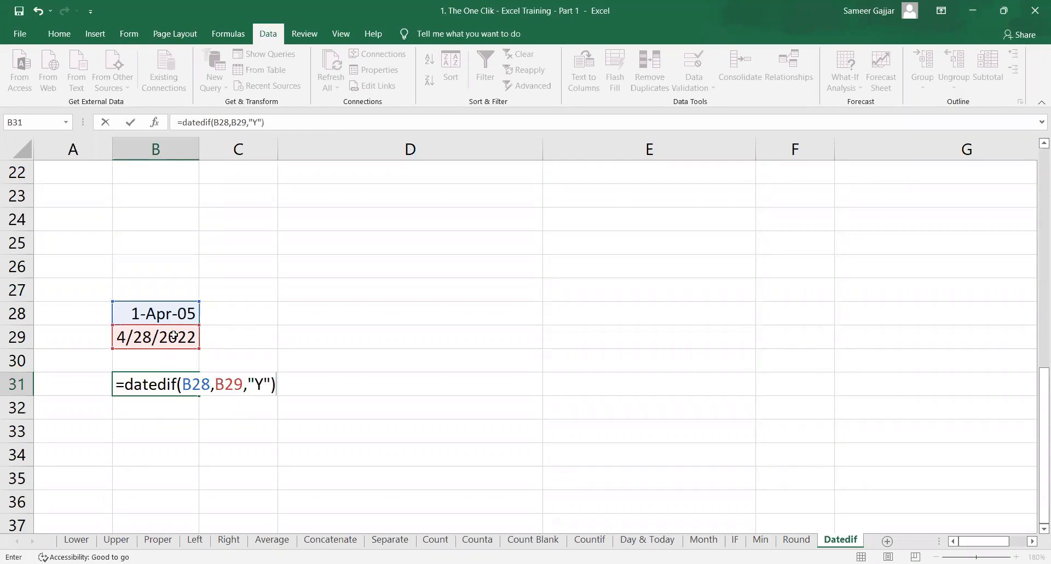
key("Return")
Change B31's DATEDIF unit from "Y" to "M" to count months
key("Up")
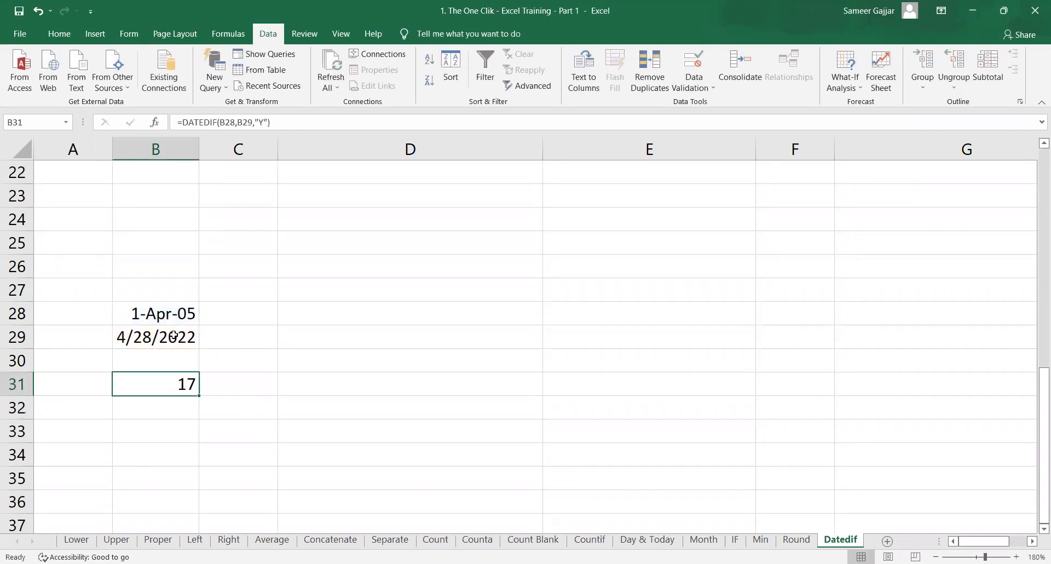
double_click(164, 384)
double_click(269, 384)
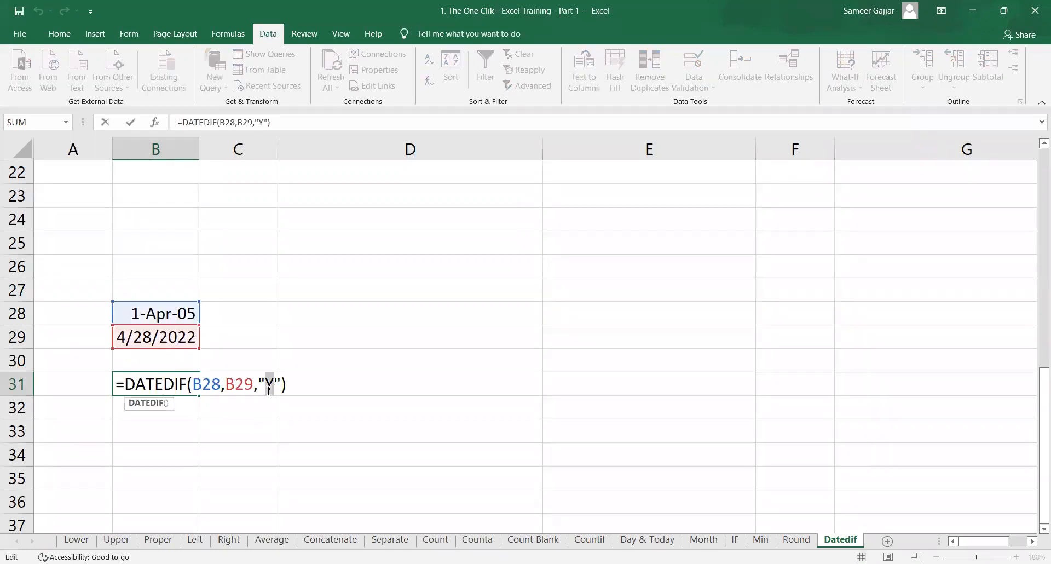
type("M")
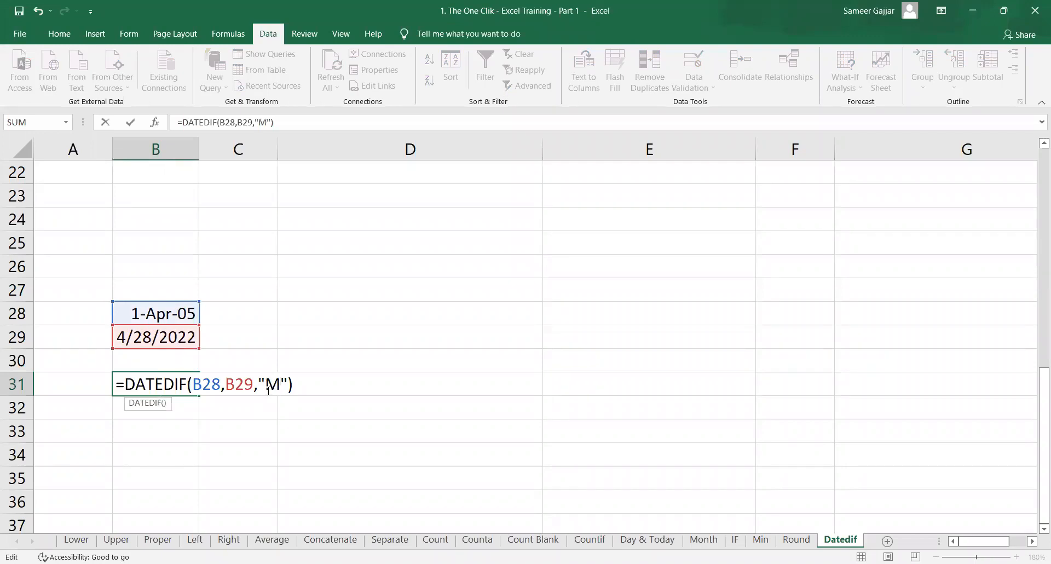
key("Return")
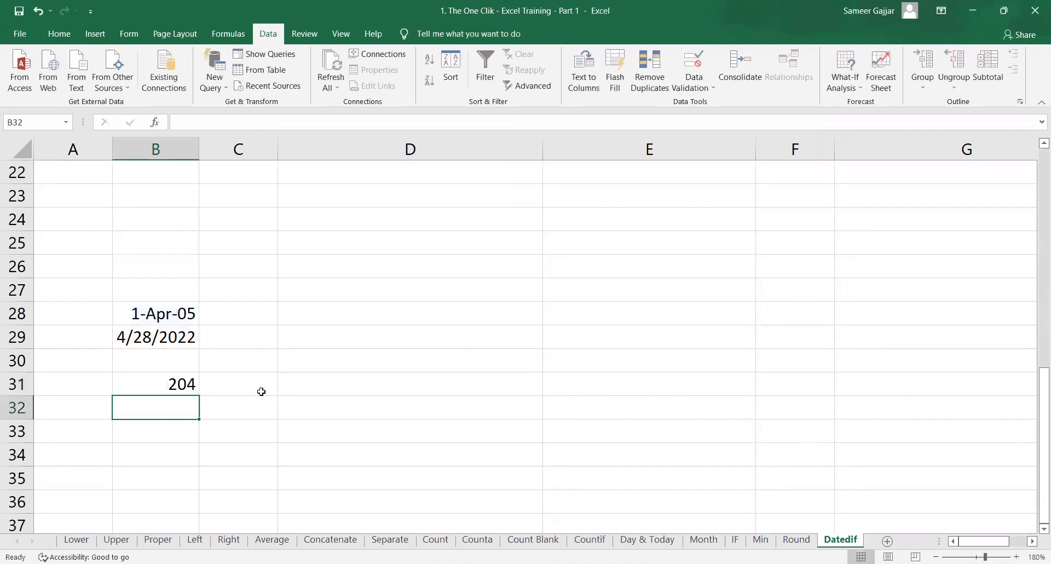
Change B31's DATEDIF unit from "M" to "D", showing 6236 days
left_click(192, 385)
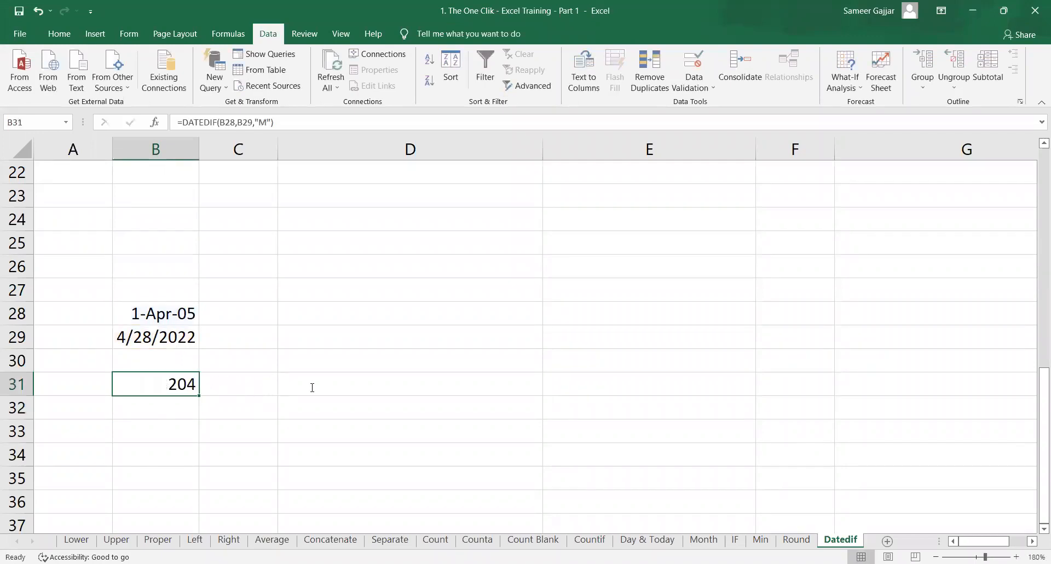
key("F2")
double_click(272, 384)
type("D")
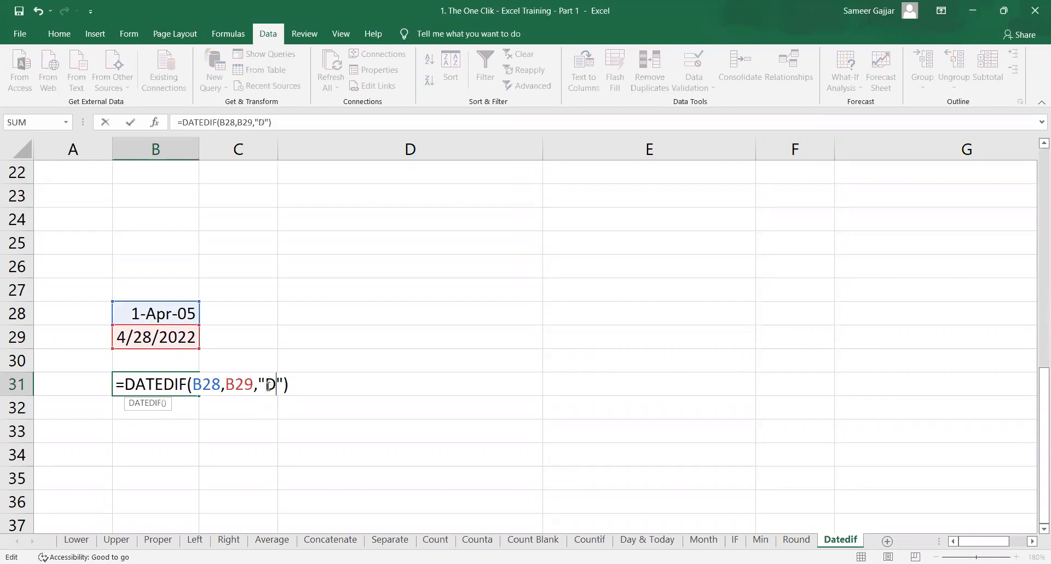
key("Return")
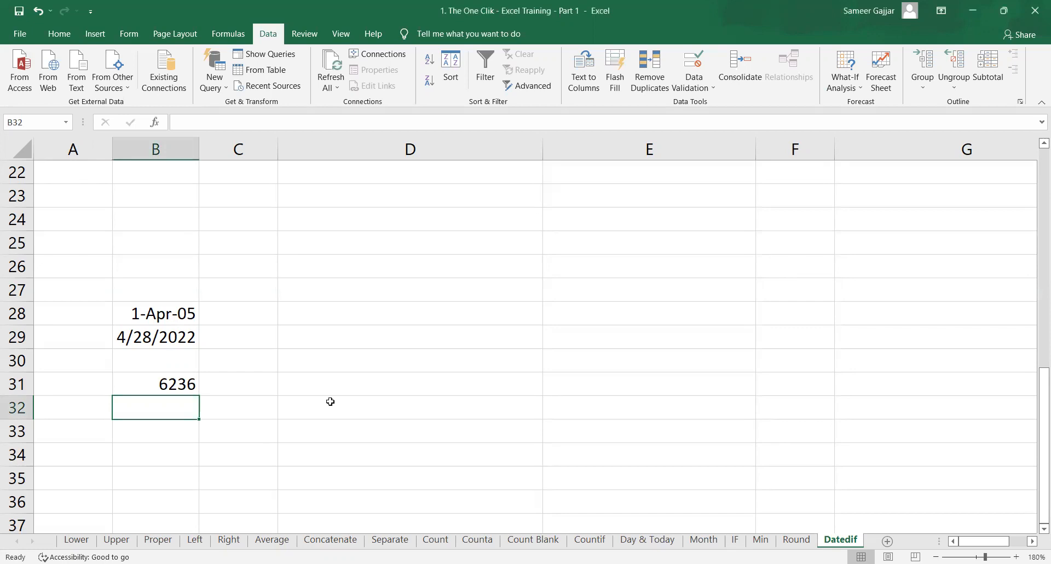
left_click_drag(185, 382, 180, 426)
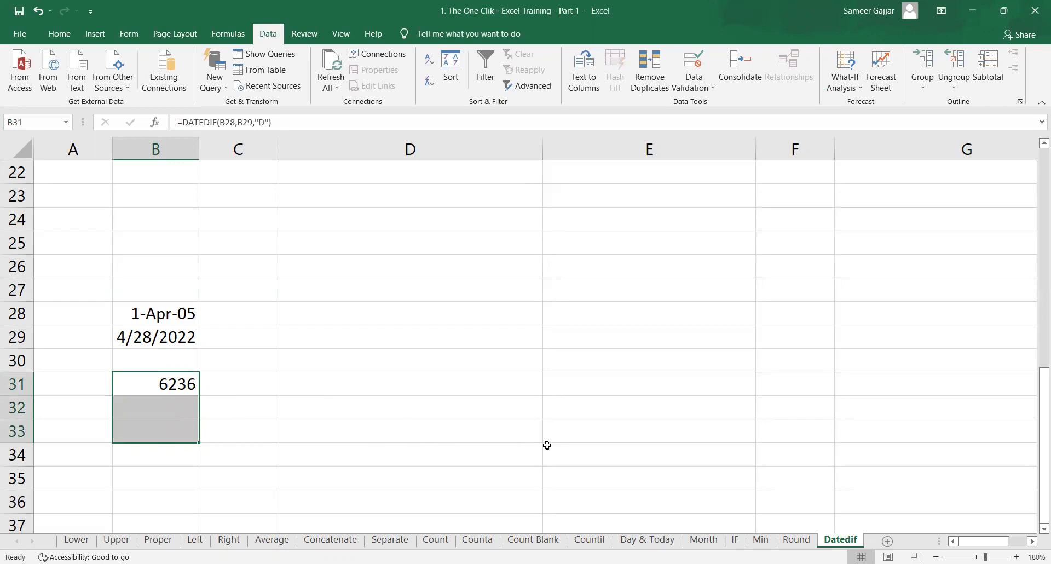
Inspect E17 and E18's combined DATEDIF formula reading 16 Years, 0 Months, 1 Days
scroll(548, 444, "up", 4)
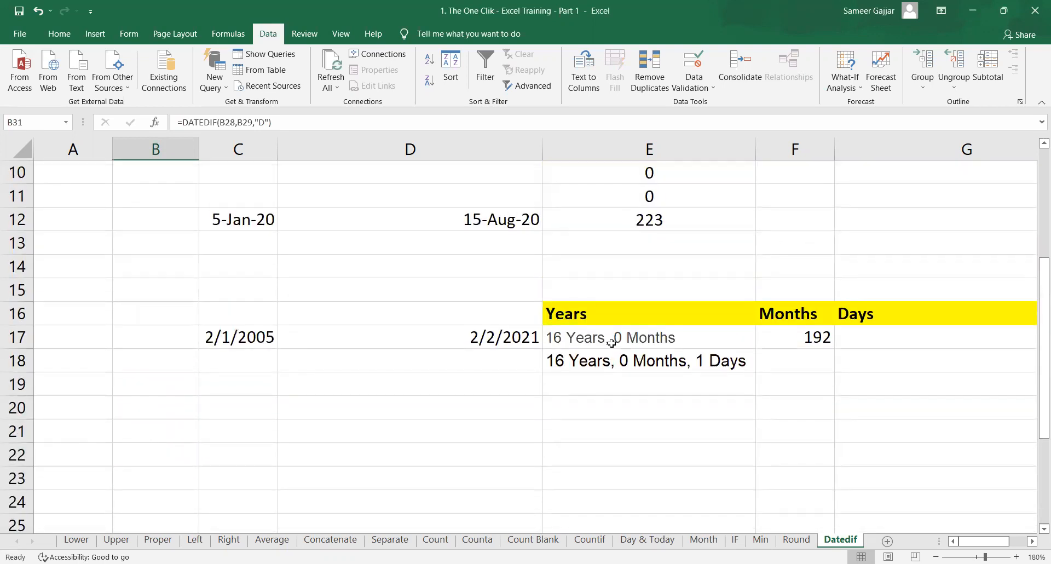
left_click(611, 343)
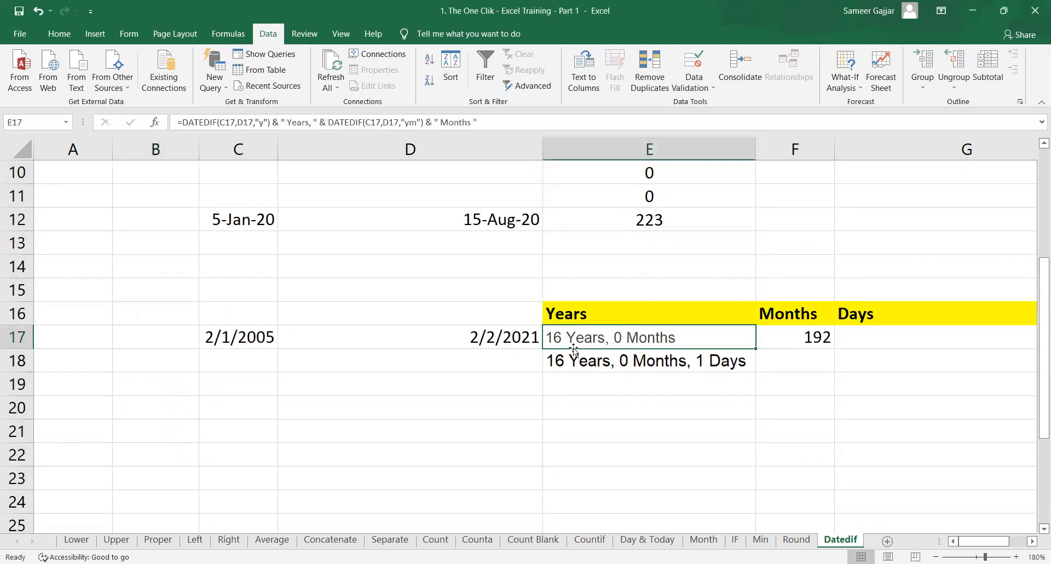
double_click(659, 365)
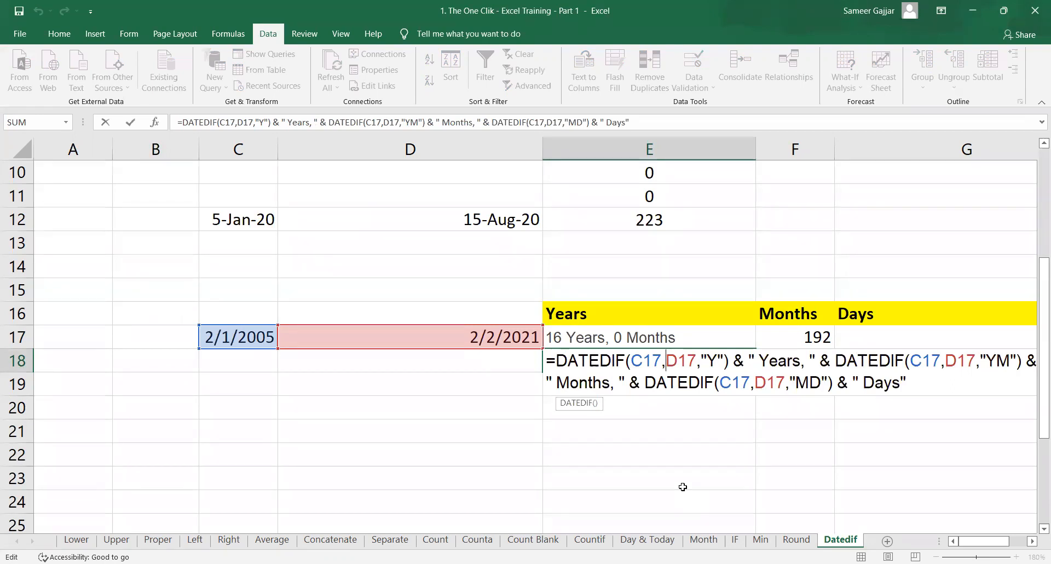
key("Return")
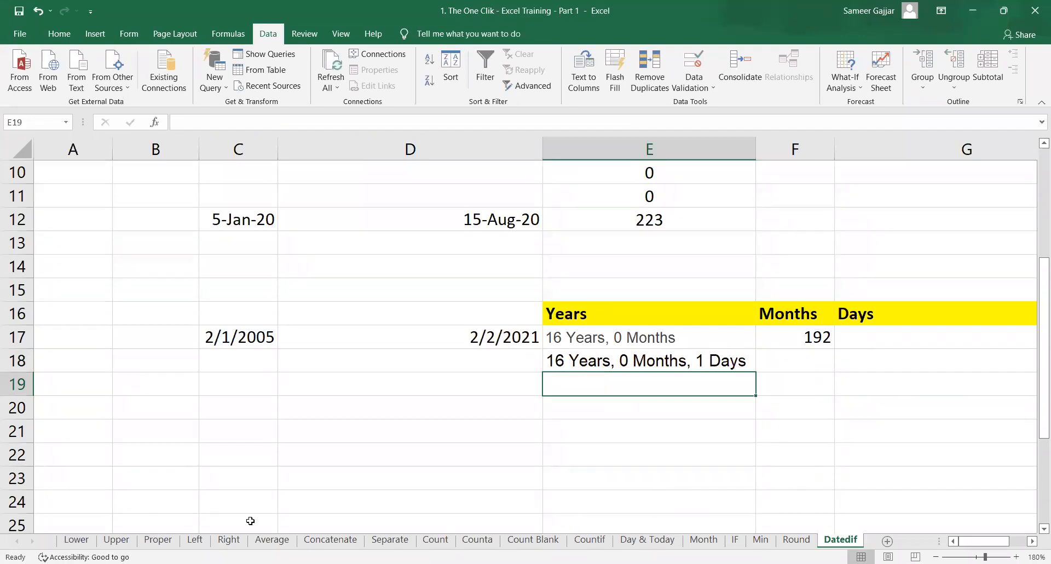
left_click(194, 540)
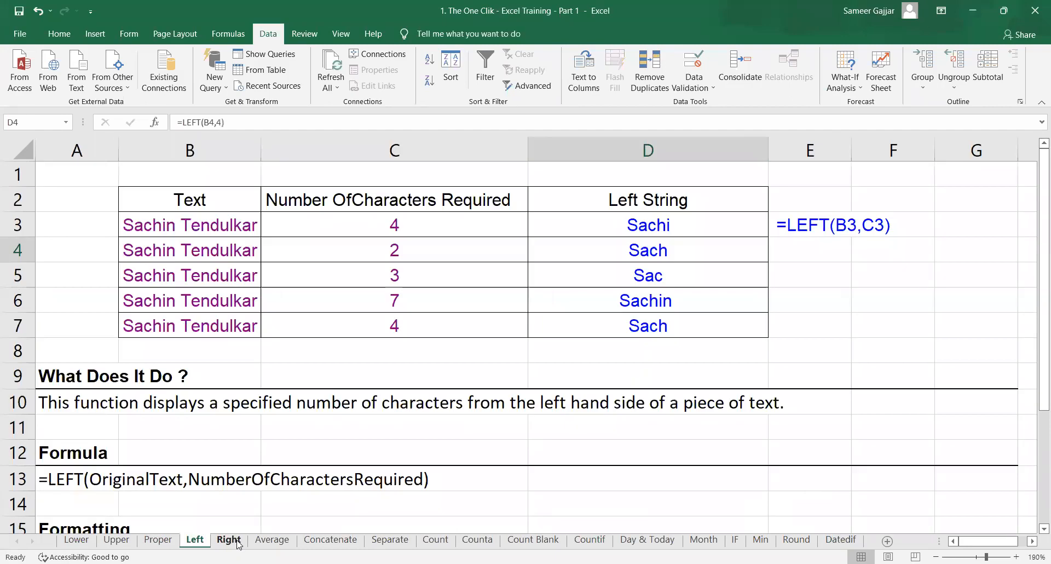
left_click(228, 540)
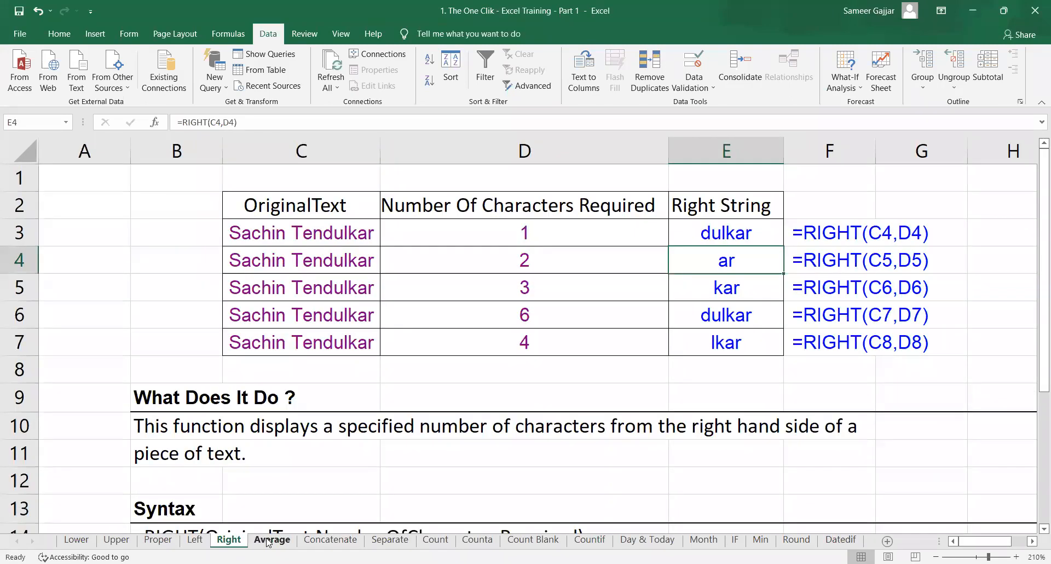
left_click(269, 539)
left_click(435, 540)
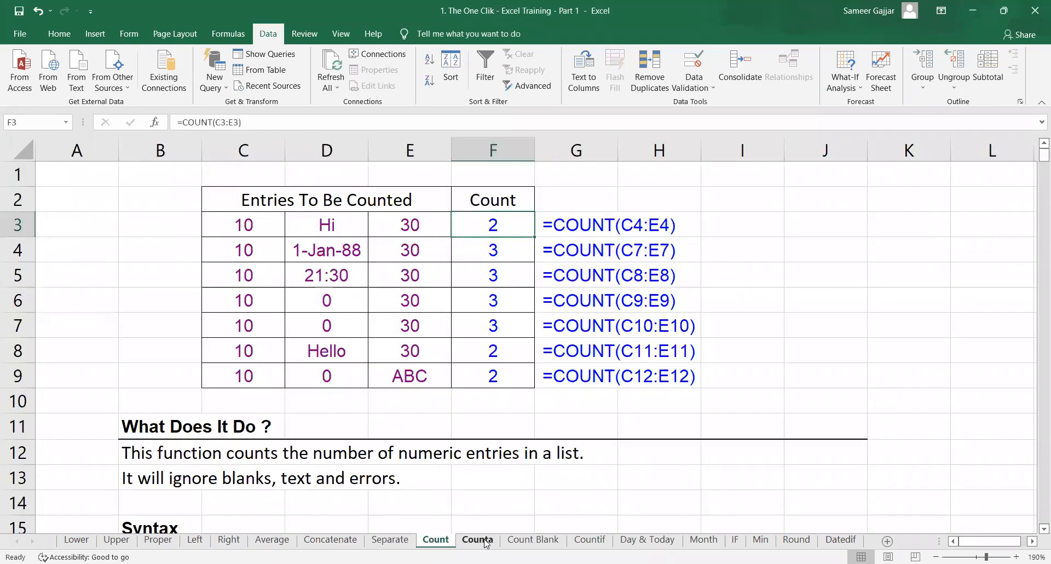
left_click(477, 540)
left_click(532, 540)
left_click(648, 540)
left_click(715, 540)
left_click(734, 540)
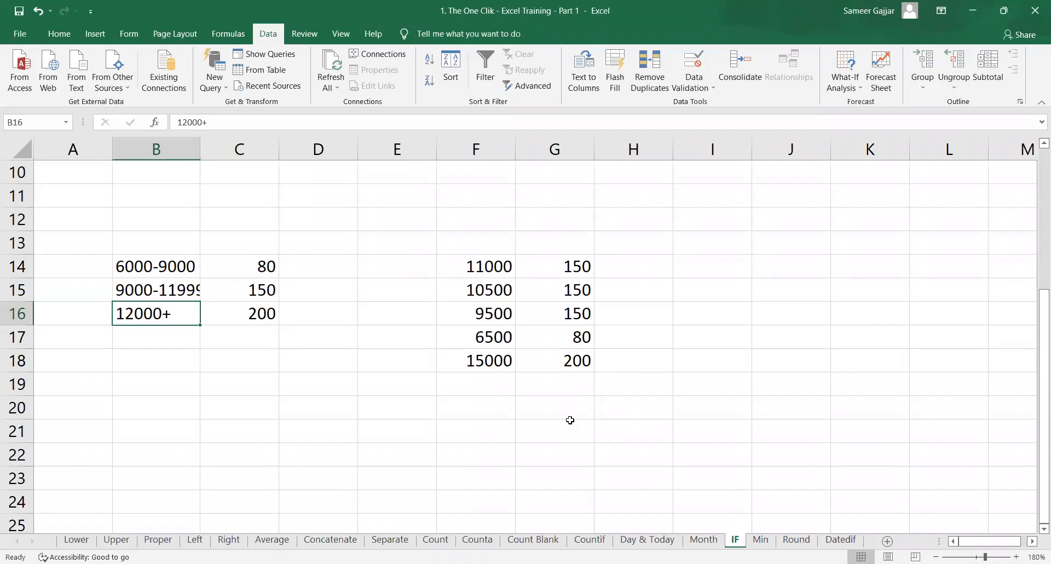
double_click(246, 269)
key("Return")
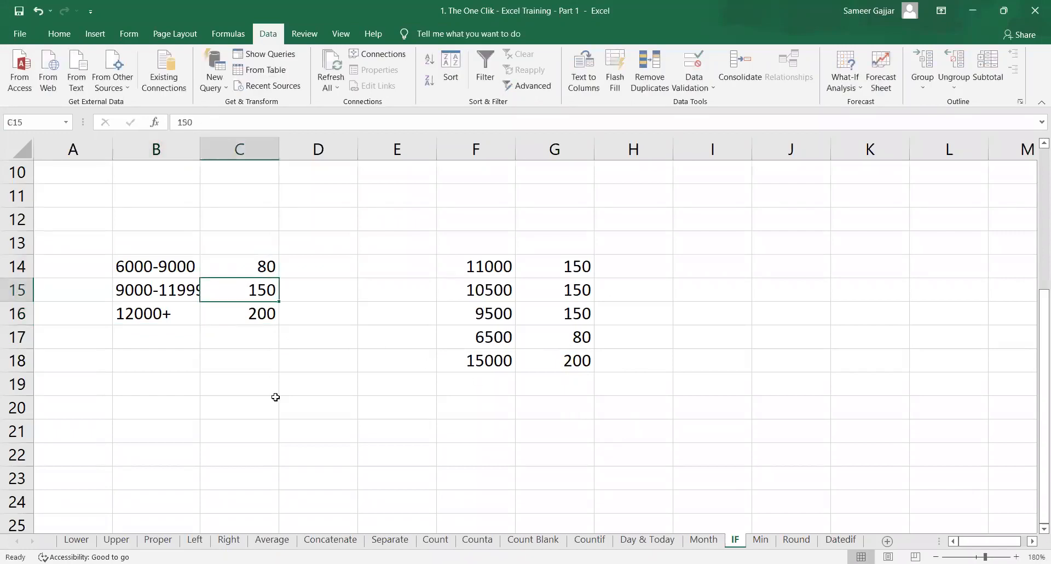
double_click(563, 268)
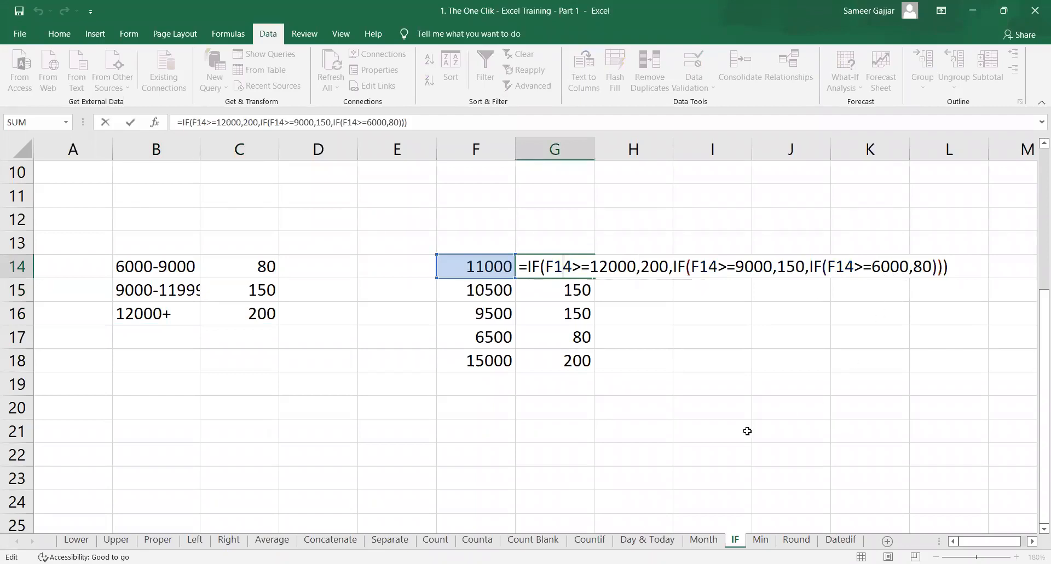
key("Return")
left_click(761, 540)
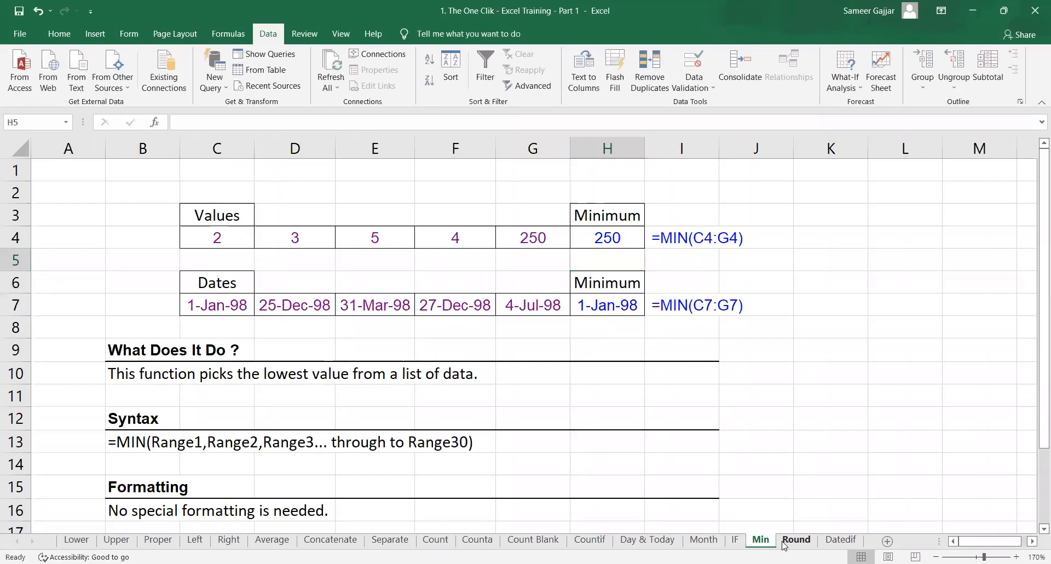
left_click(791, 541)
scroll(629, 346, "down", 1)
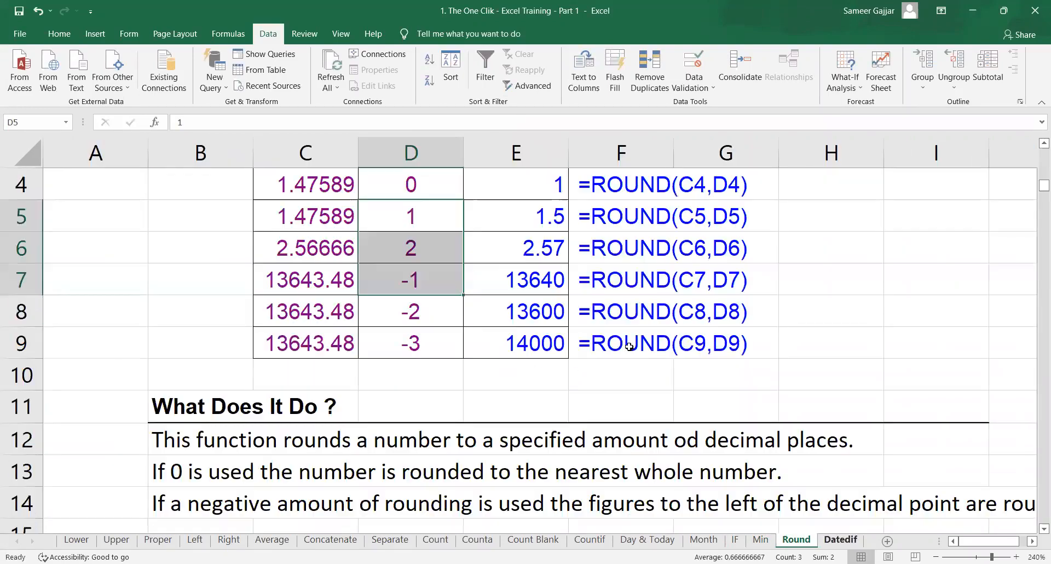
key("ctrl+Page_Down")
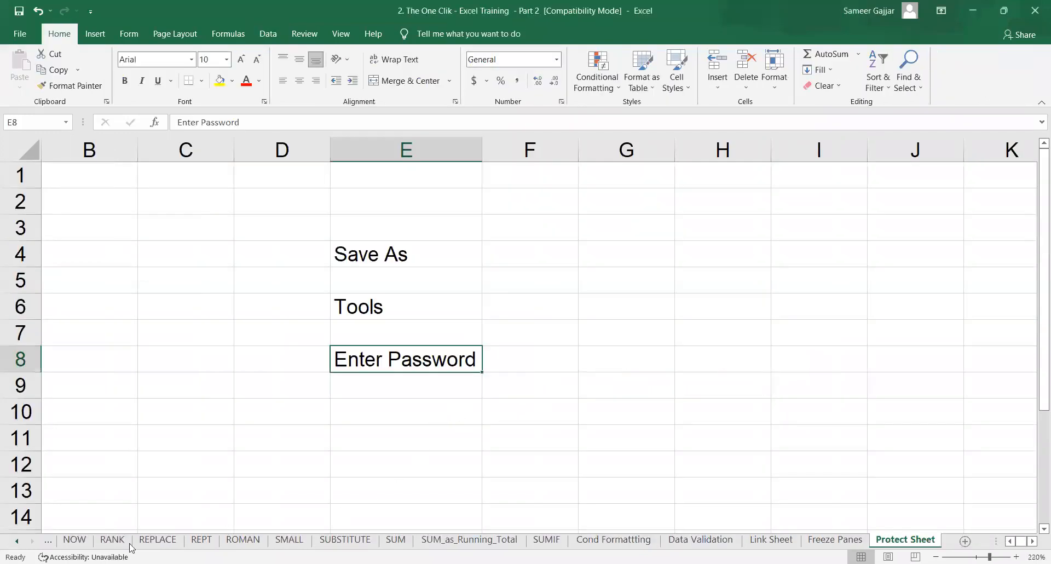
Scroll the sheet tabs back from Protect Sheet to the AutoSum Shortcut Key sheet
left_click(48, 542)
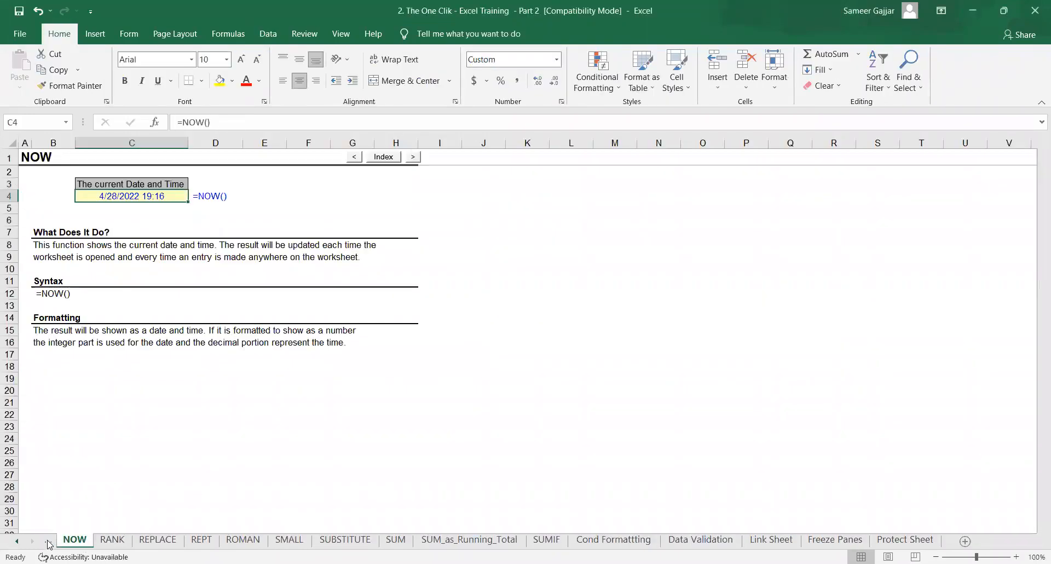
left_click(48, 542)
left_click(48, 542)
left_click(48, 542)
left_click(48, 542)
left_click(49, 542)
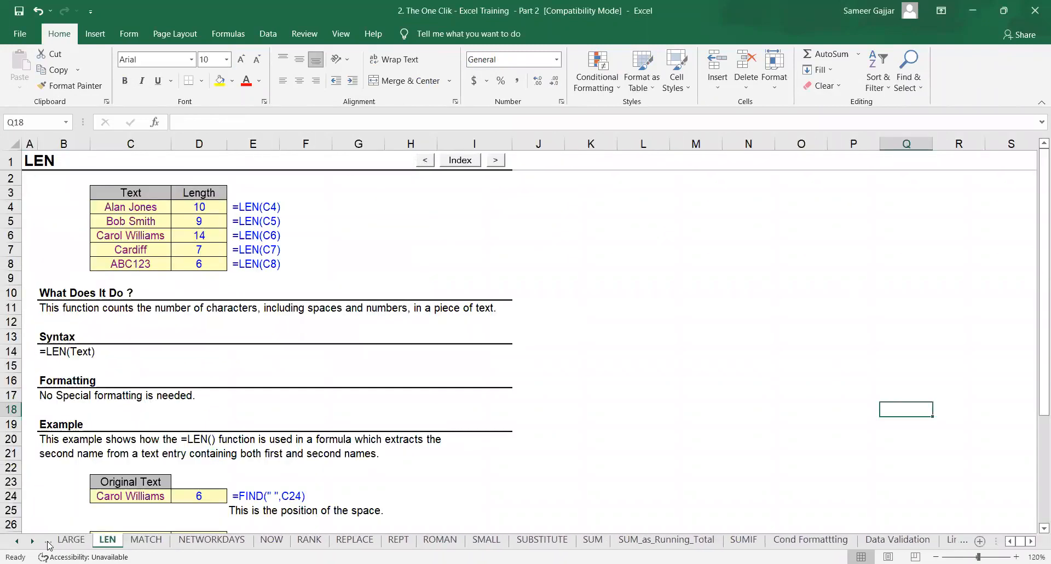
left_click(49, 542)
left_click(48, 542)
left_click(48, 542)
left_click(48, 541)
left_click(48, 542)
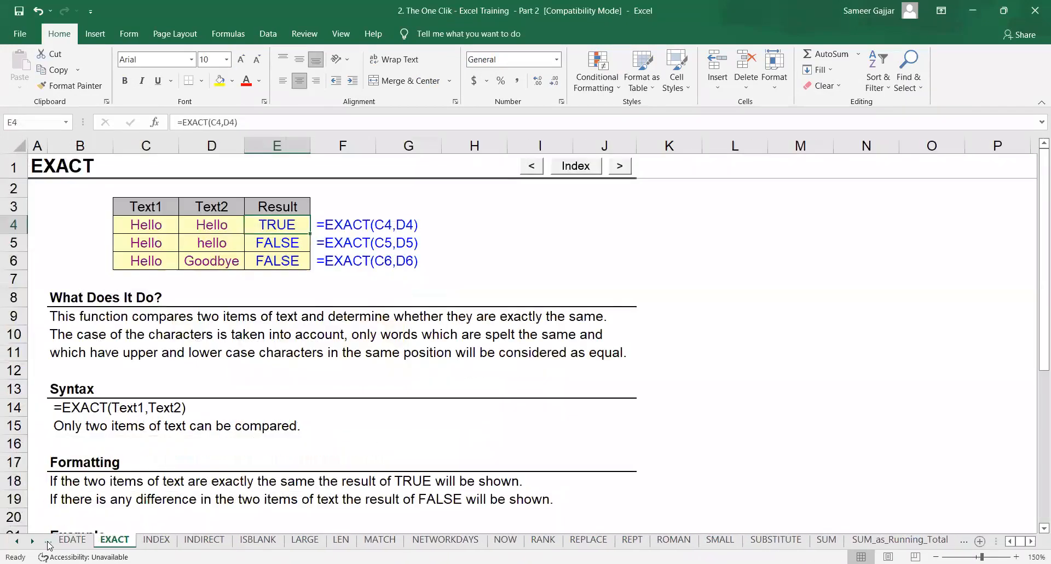
left_click(48, 541)
left_click(48, 541)
left_click(48, 542)
left_click(48, 542)
left_click(48, 541)
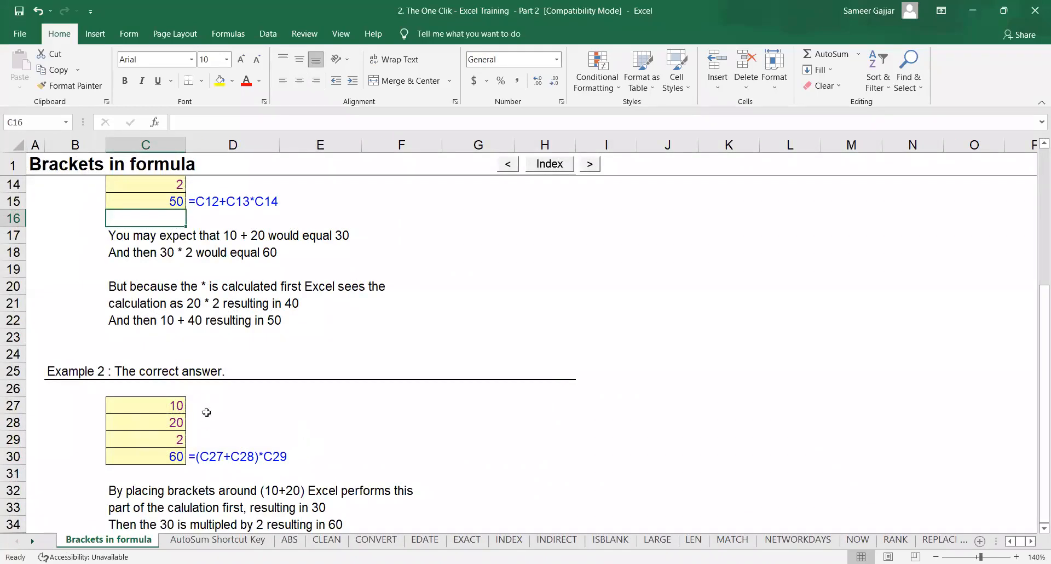
Step forward through CLEAN, CONVERT, INDIRECT and others to the SUM_as_Running_Total sheet
left_click(237, 541)
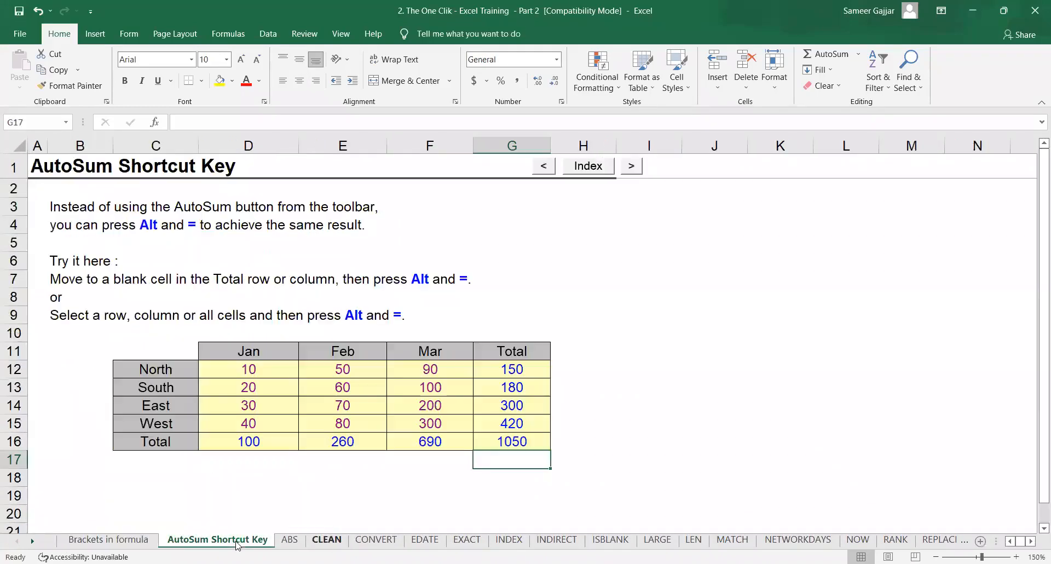
left_click(326, 540)
left_click(394, 541)
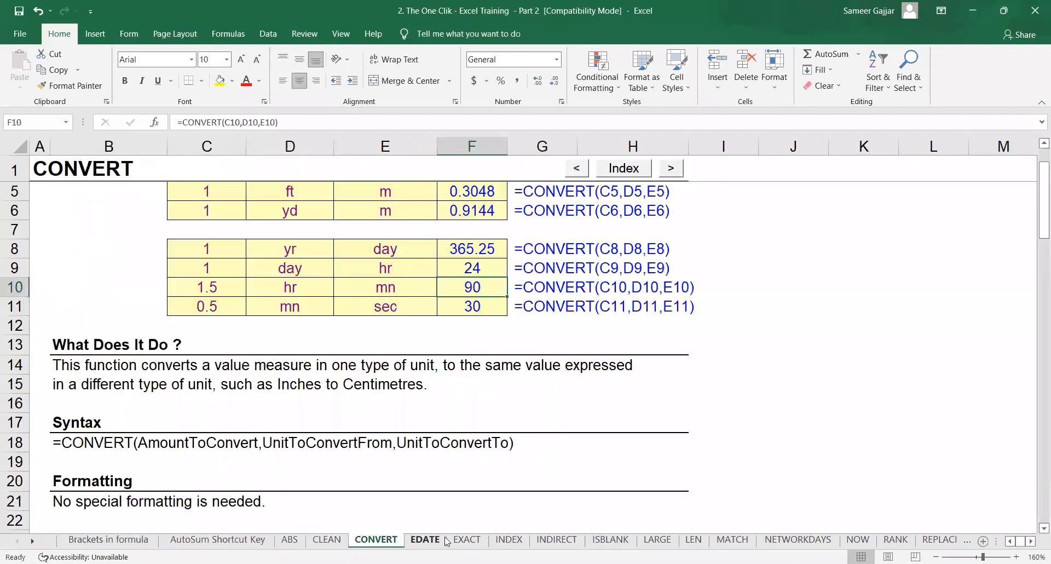
left_click(437, 540)
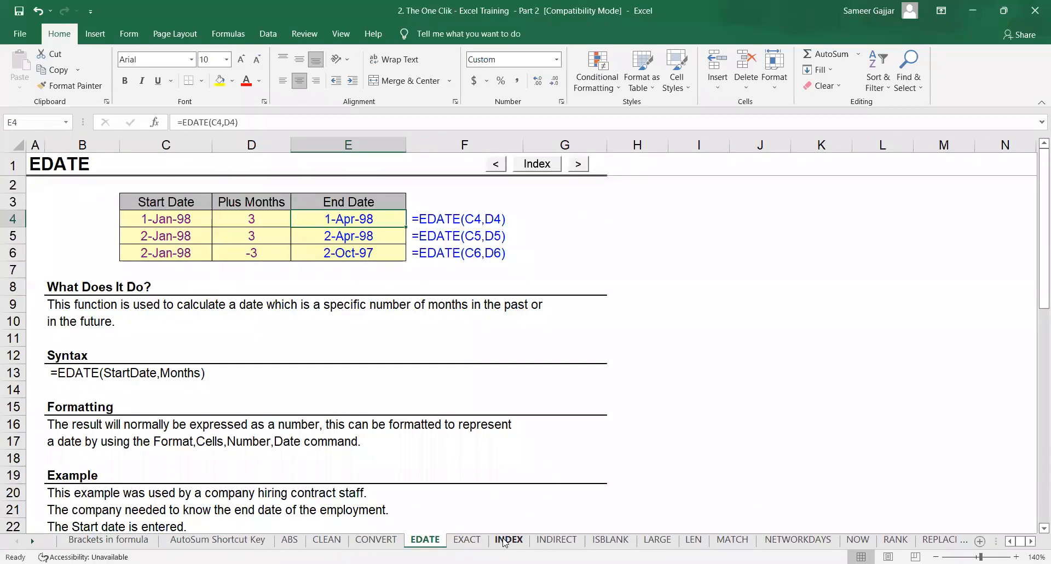
left_click(539, 536)
left_click(616, 539)
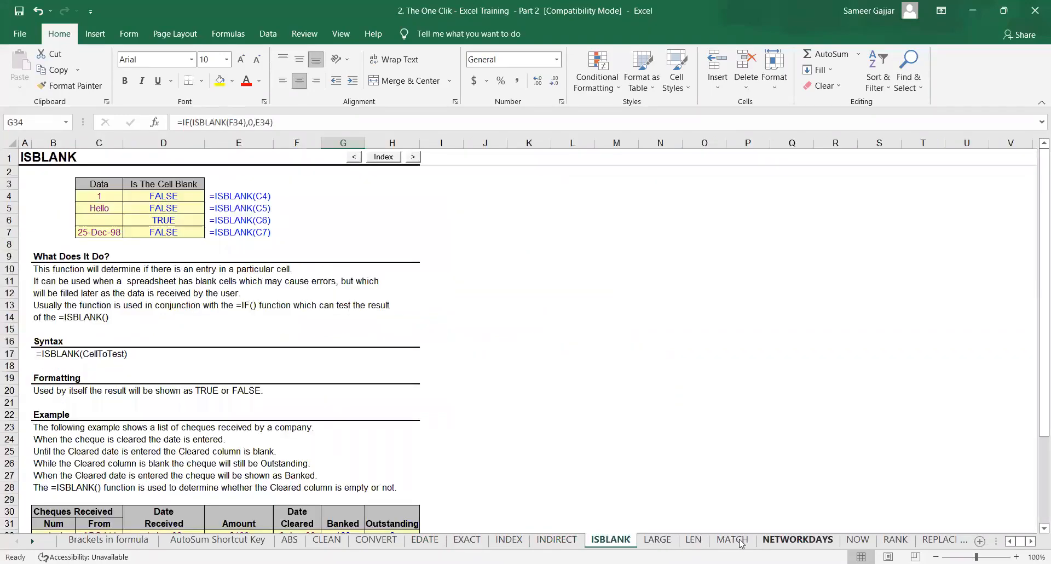
left_click(798, 539)
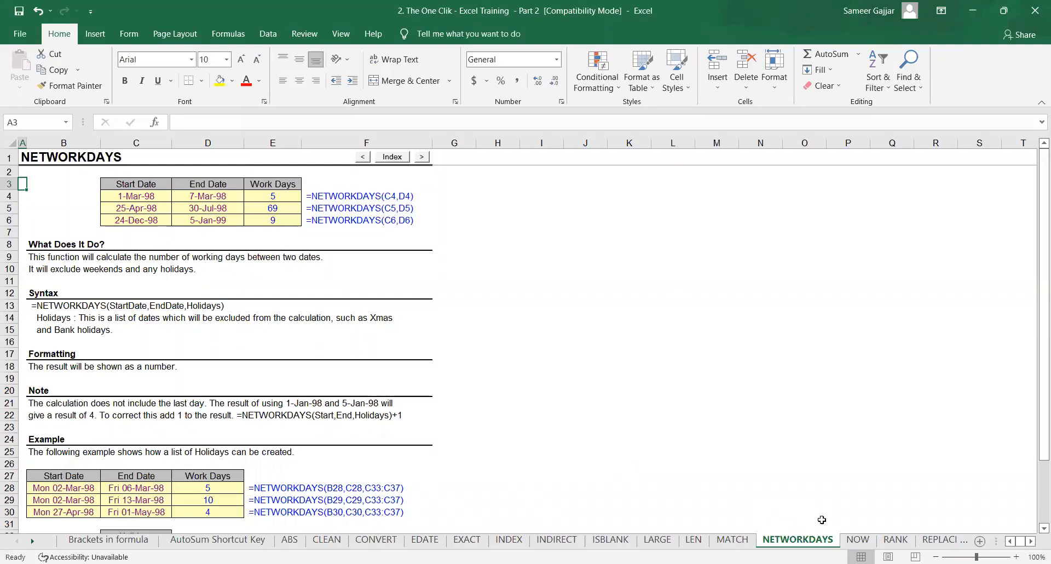
left_click(854, 539)
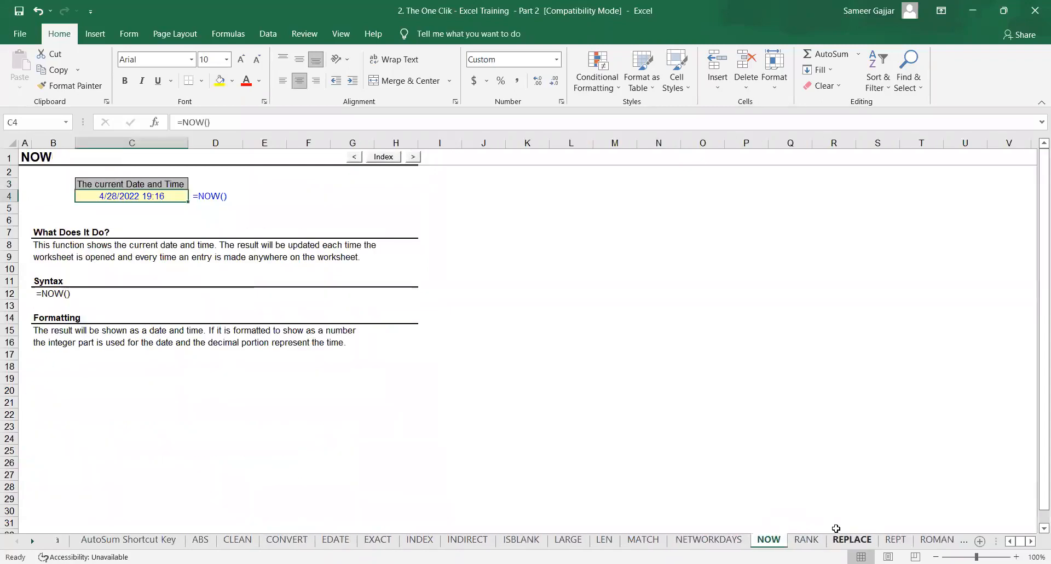
left_click(836, 539)
left_click(924, 540)
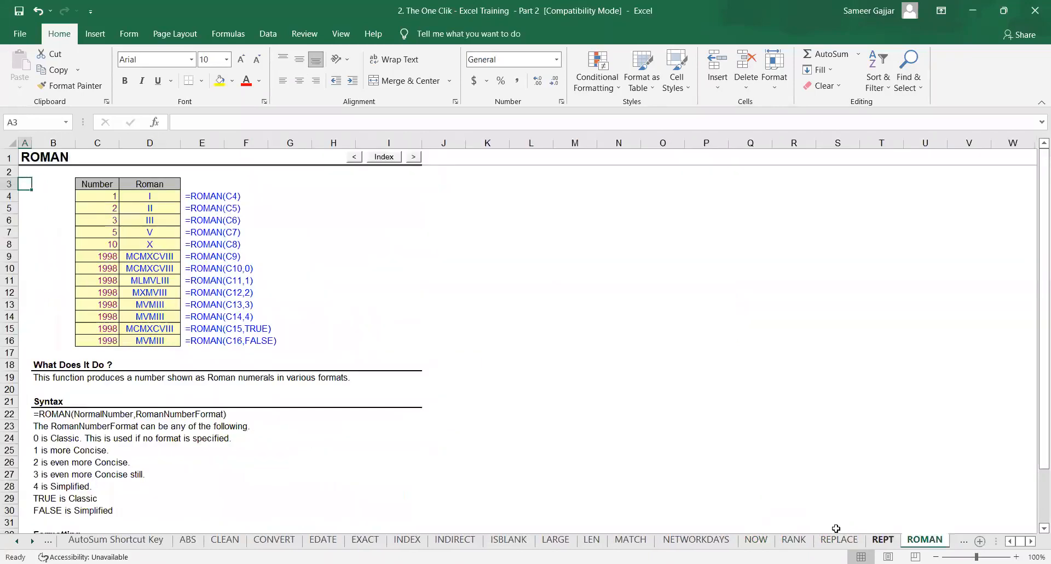
left_click(963, 540)
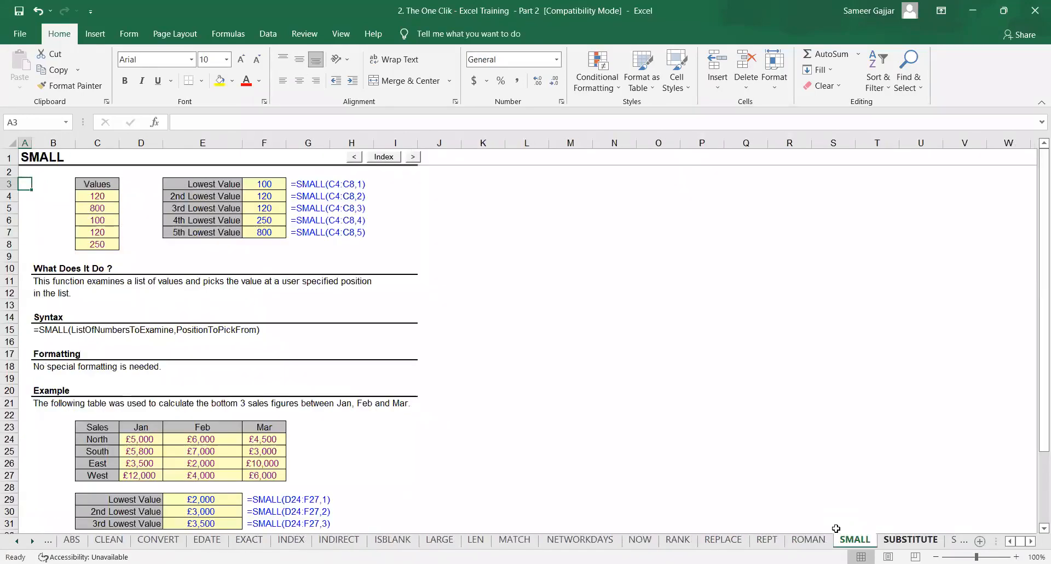
left_click(910, 539)
left_click(931, 539)
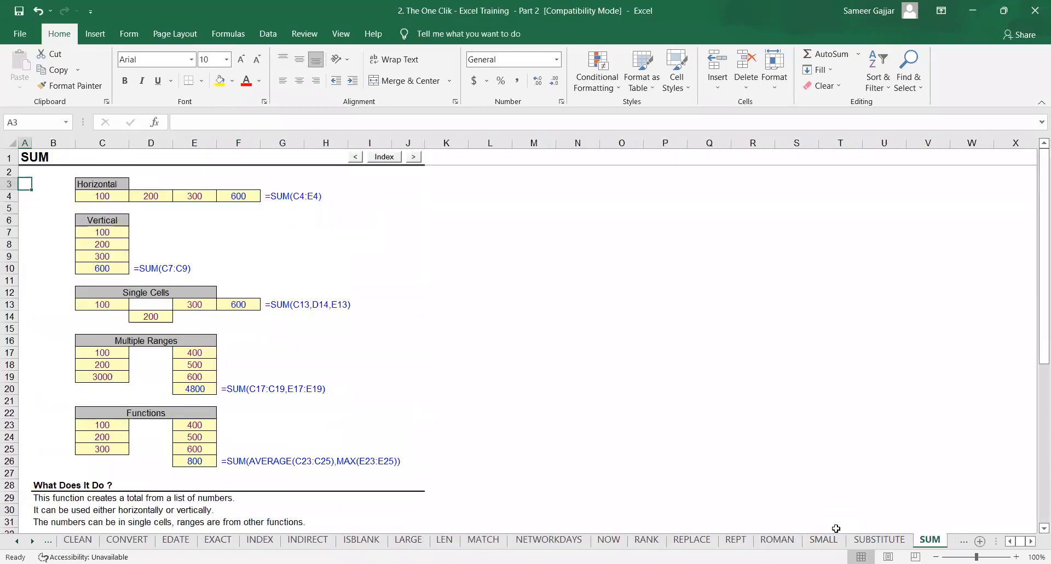
left_click(929, 539)
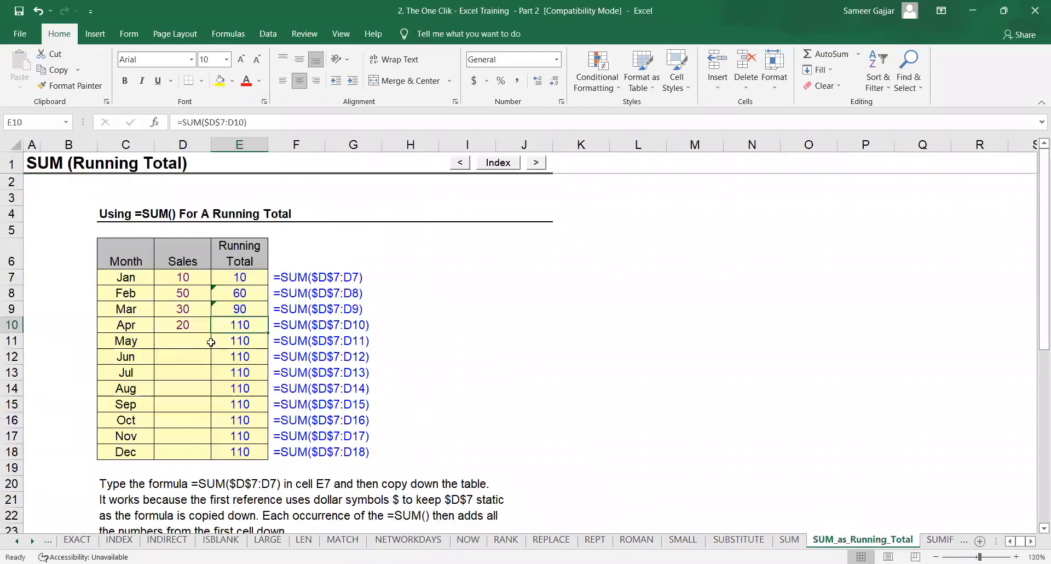
left_click(1016, 556)
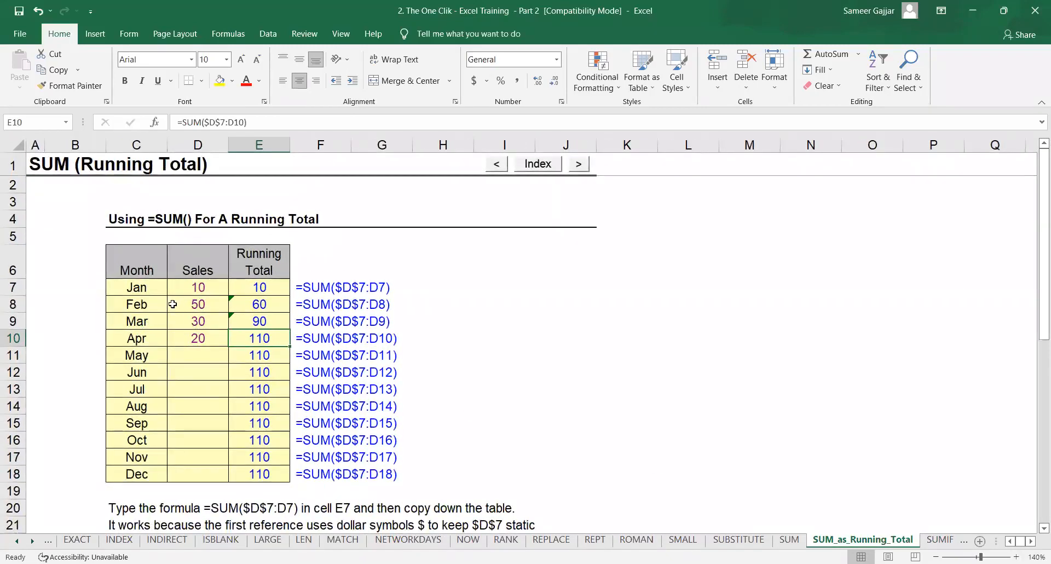
left_click(198, 288)
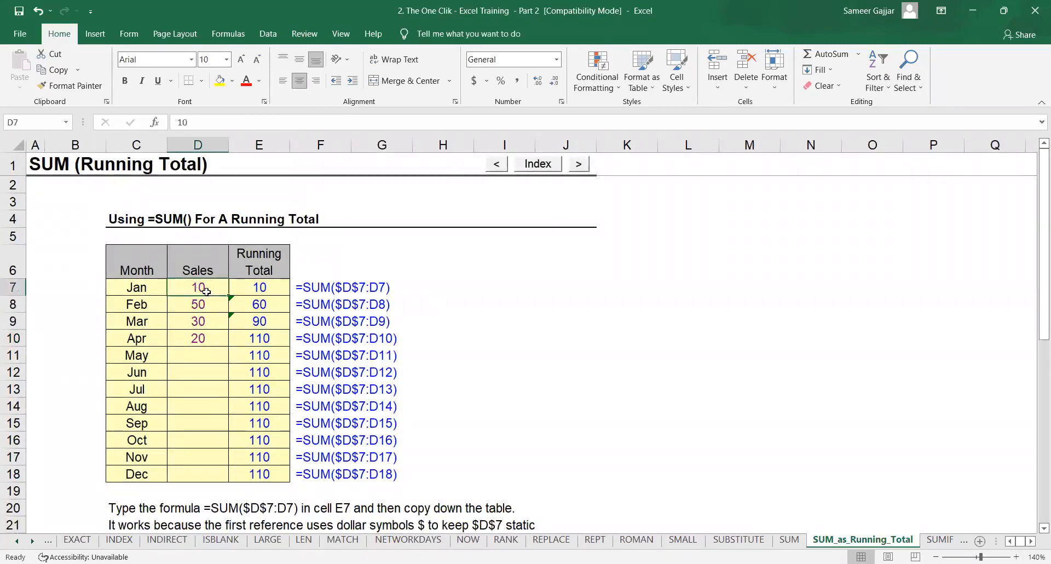
left_click(255, 288)
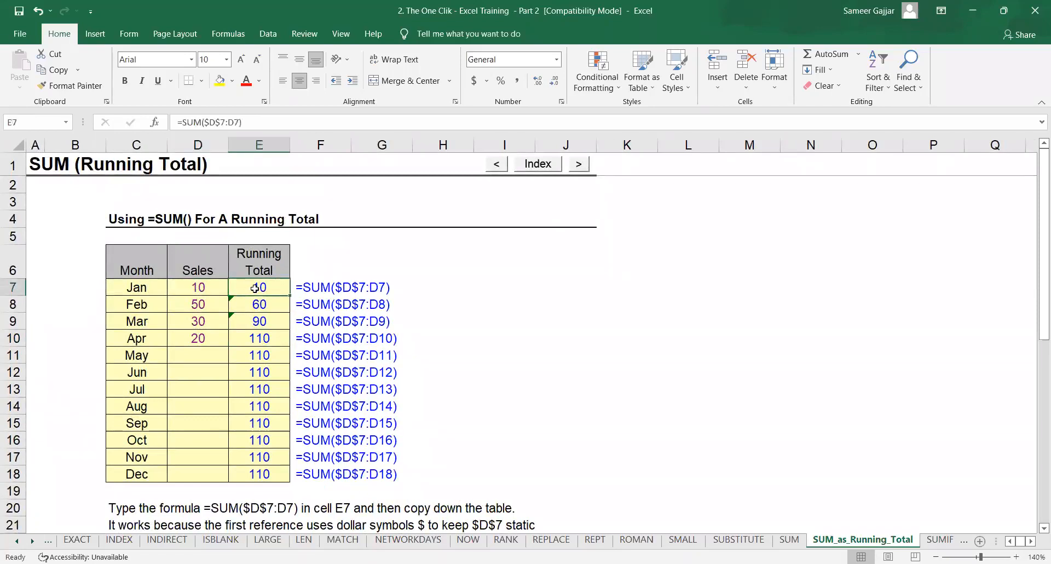
left_click(196, 304)
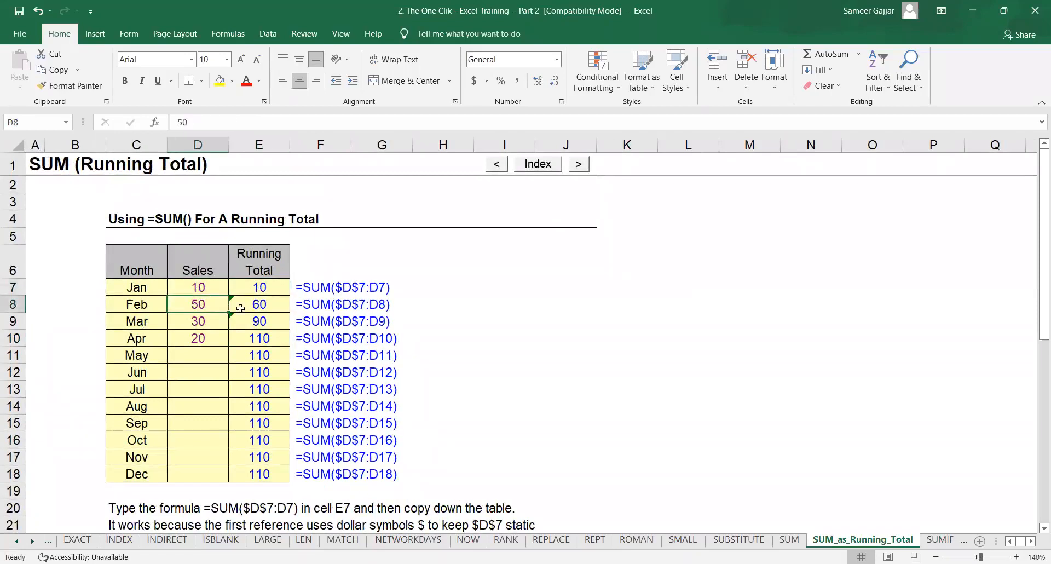
left_click(263, 306)
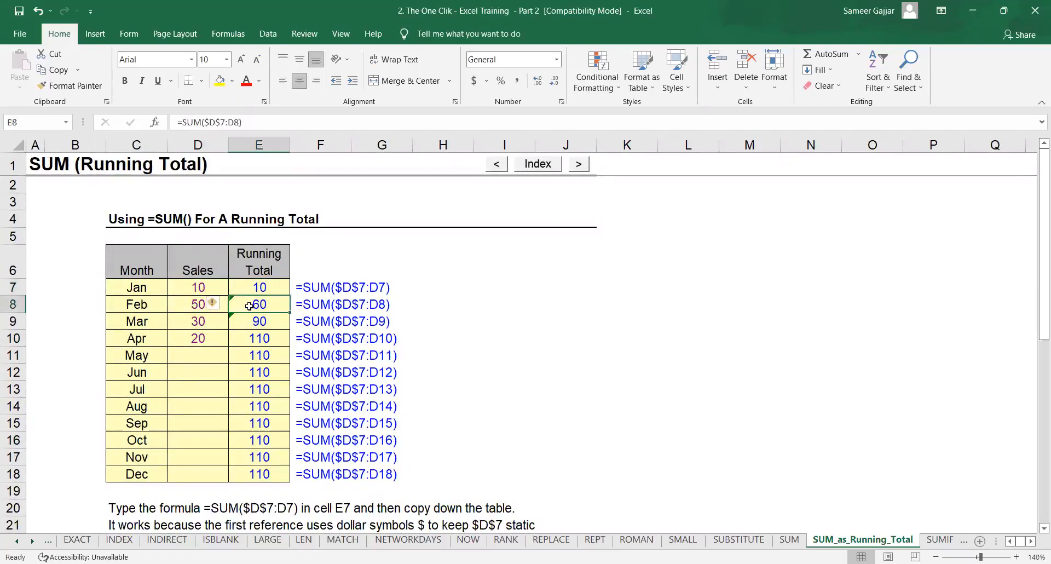
left_click(219, 320)
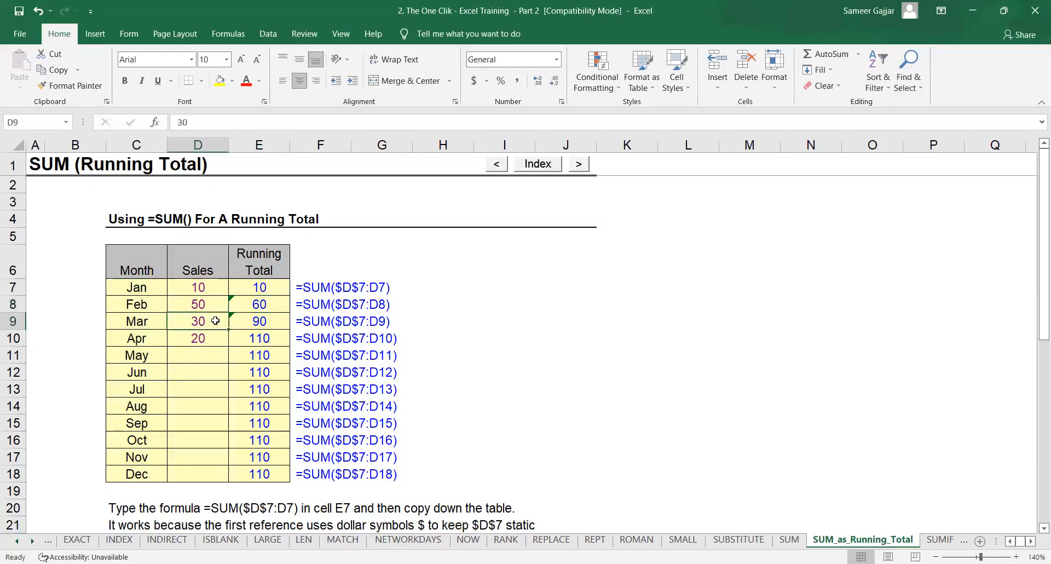
left_click(261, 320)
left_click(212, 340)
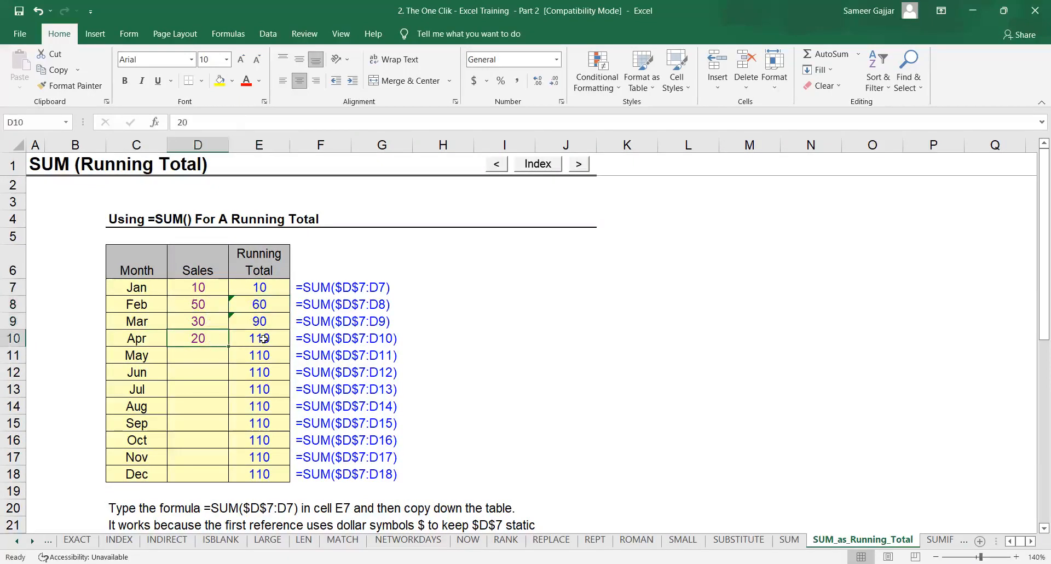
left_click(268, 339)
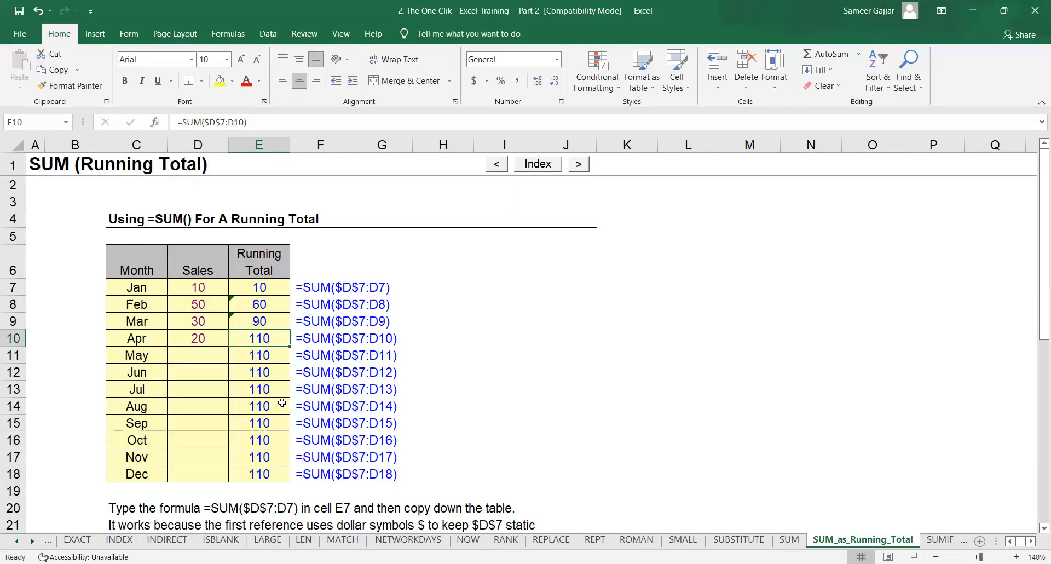
left_click(264, 306)
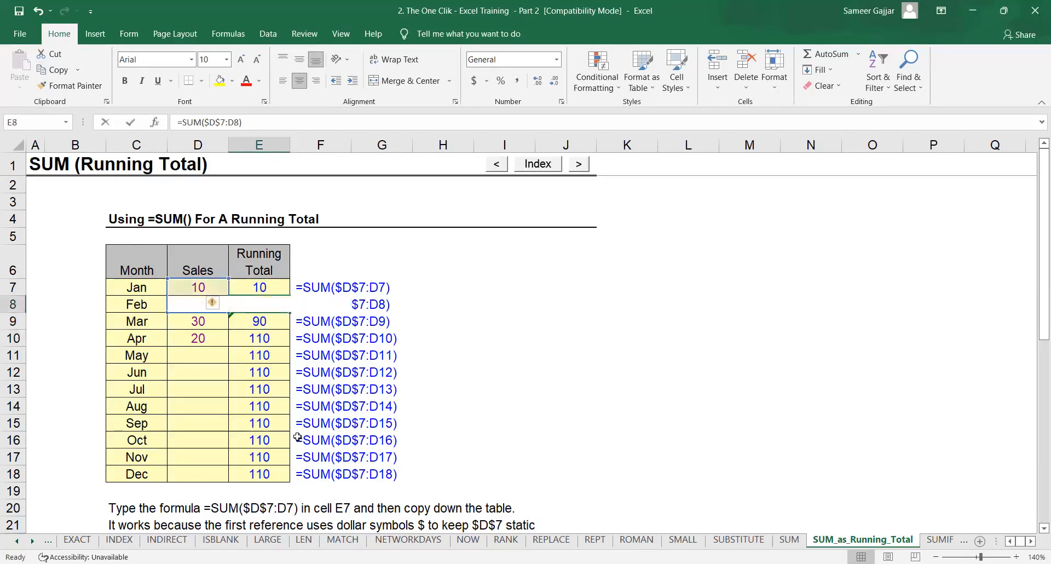
key("F2")
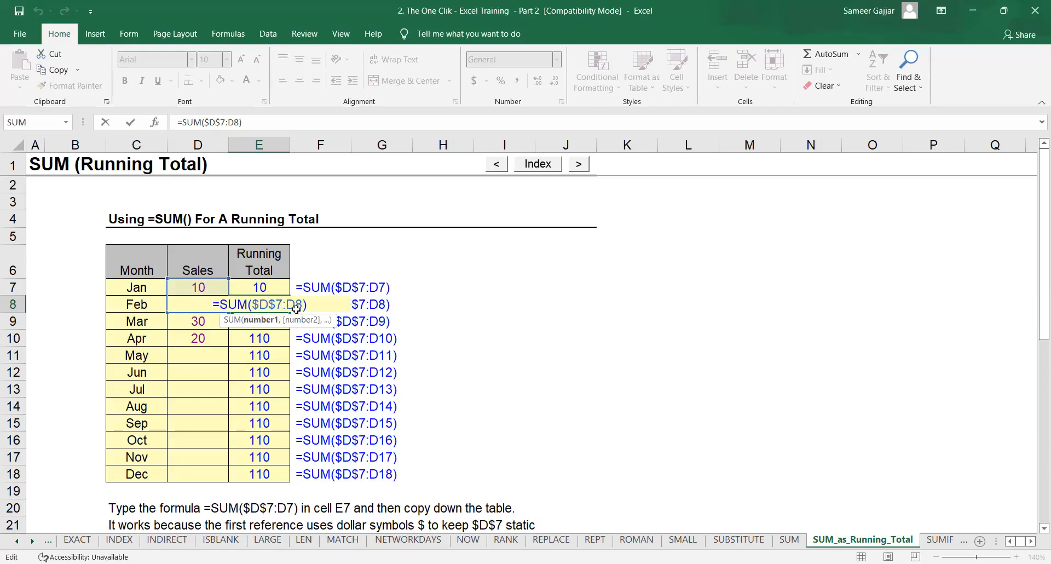
key("Return")
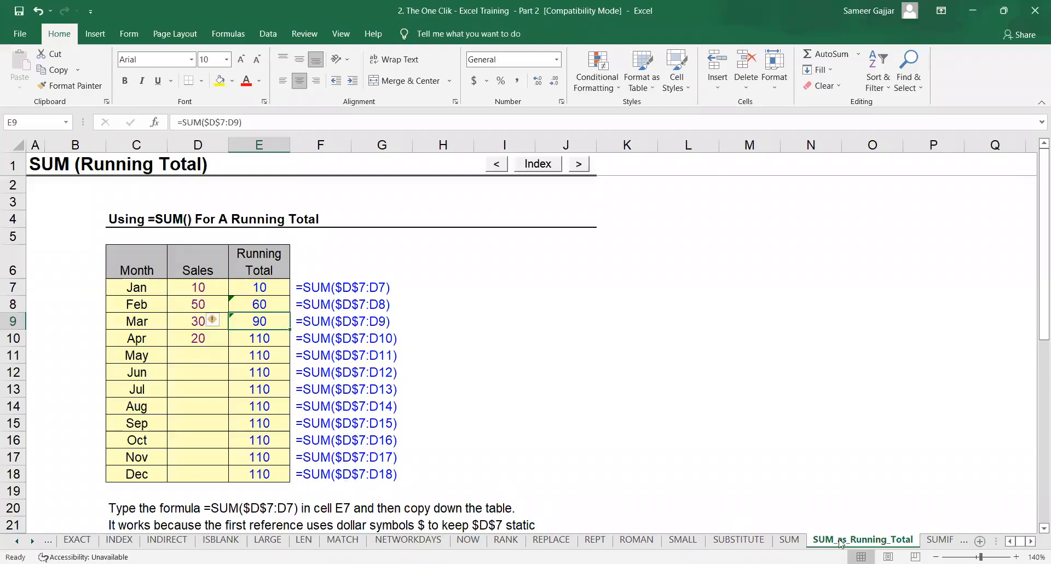
Move from the SUMIF sheet on to the Cond Formattting sheet
left_click(940, 539)
key("ctrl+Page_Down")
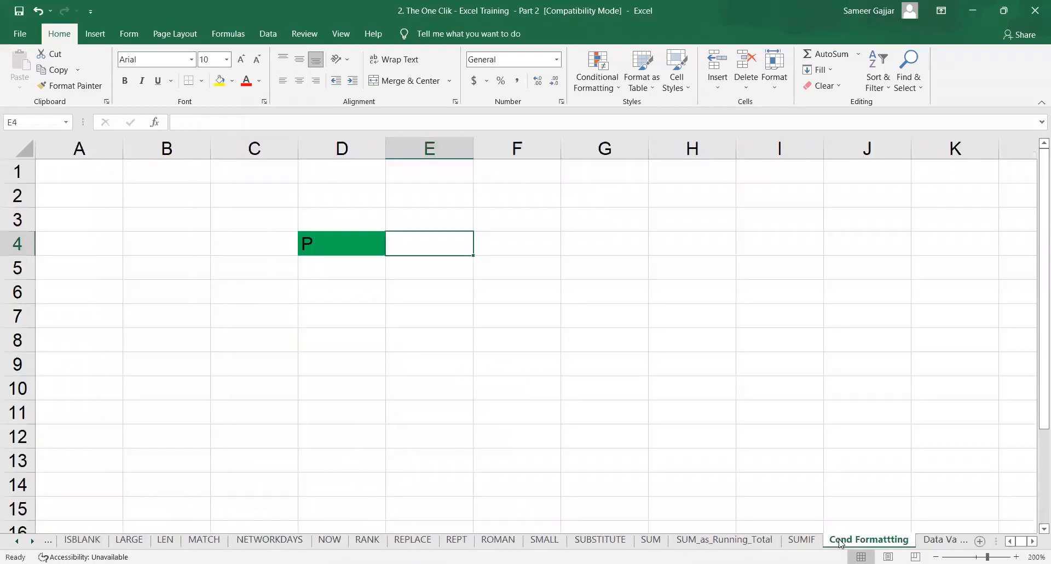
left_click(520, 322)
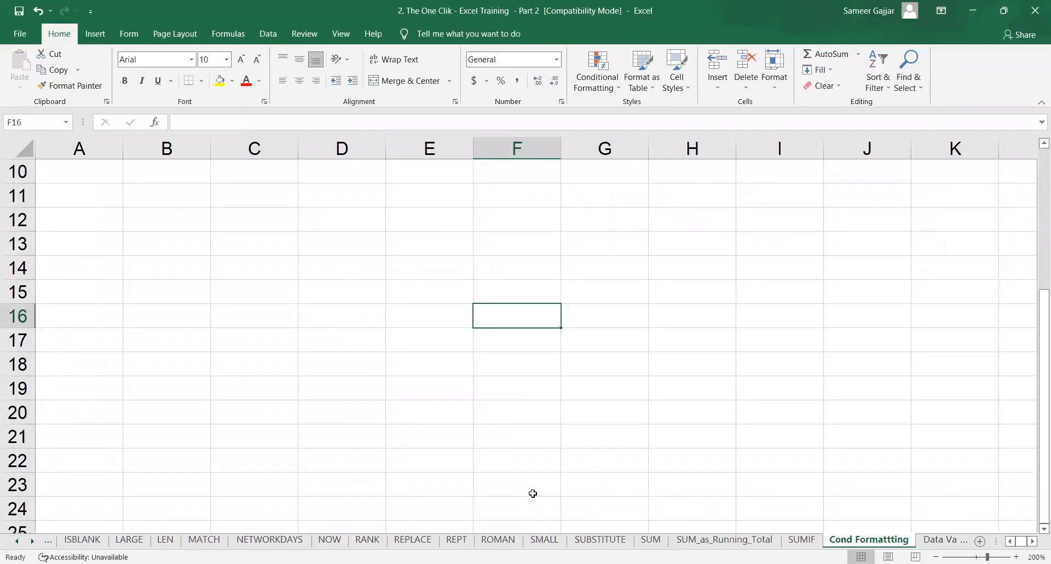
key("alt+Tab")
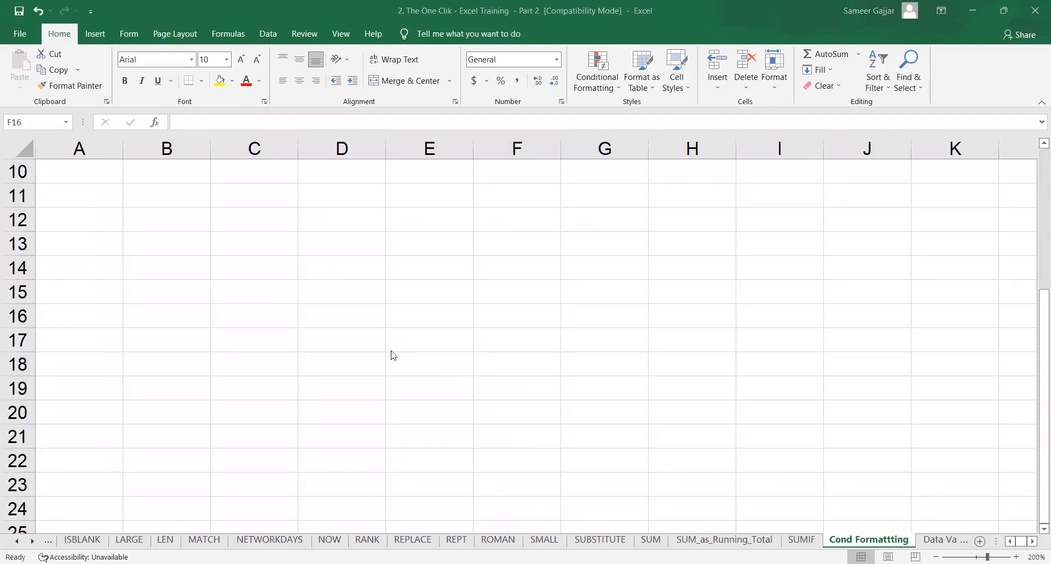
key("alt+Tab")
Type A in E18 and PL in E19, then select E17:E19
left_click(449, 357)
type("A")
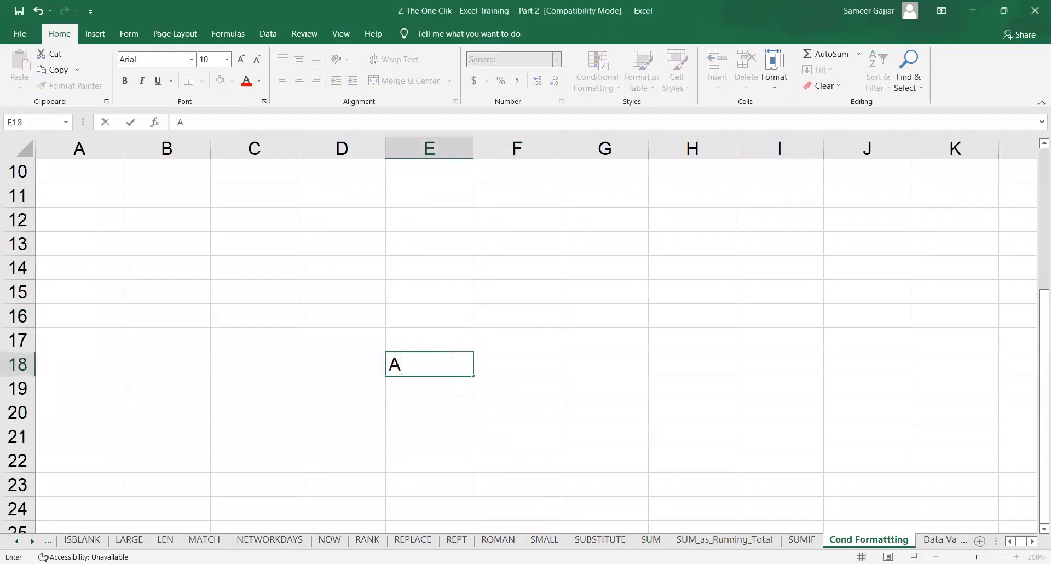
key("Return")
type("PL")
key("Return")
left_click_drag(446, 335, 434, 405)
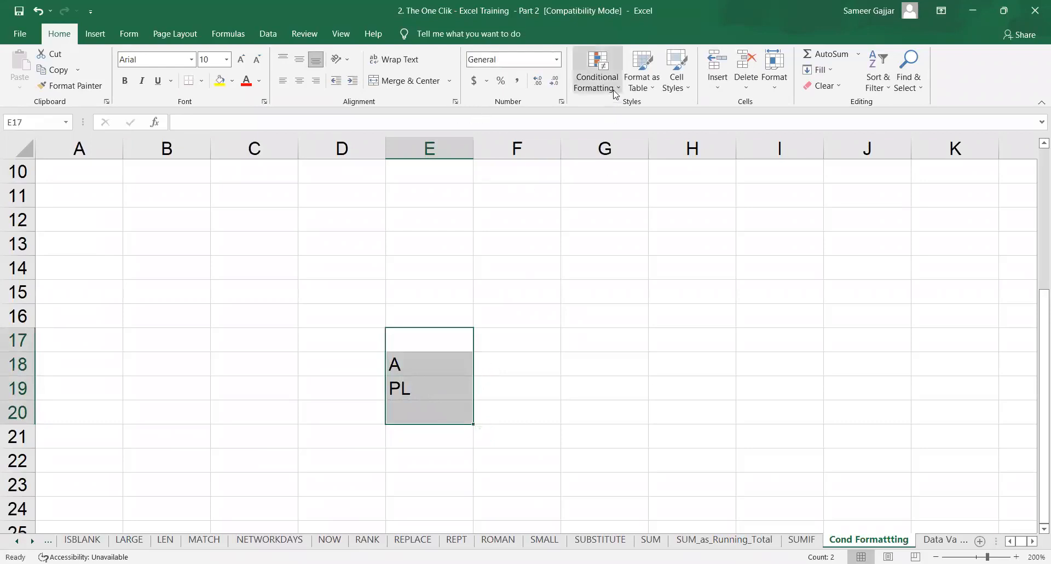
Add an Equal To highlight rule that fills cells containing A with a custom red fill
left_click(596, 74)
mouse_move(645, 112)
left_click(781, 201)
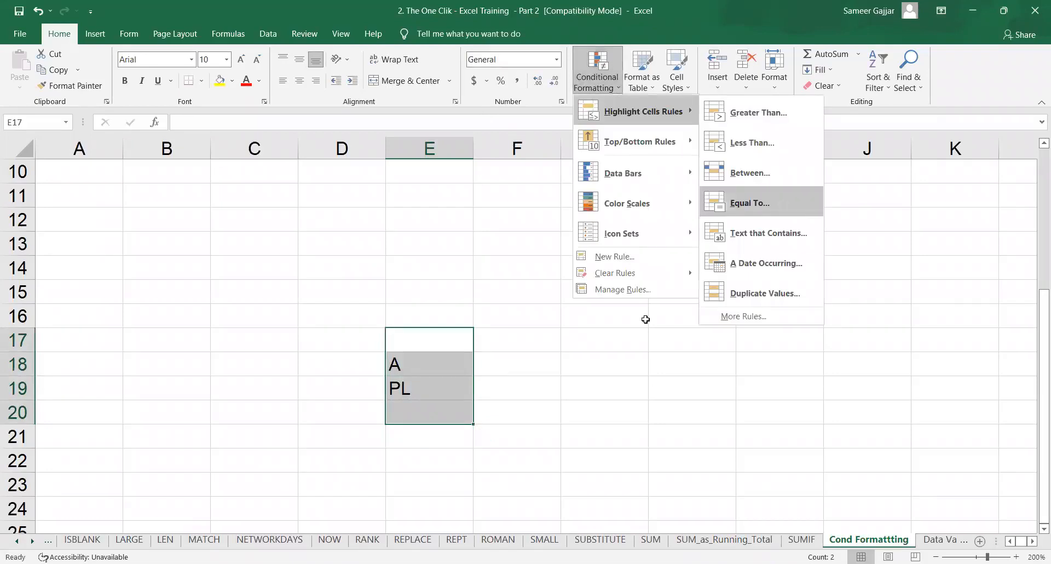
type("A")
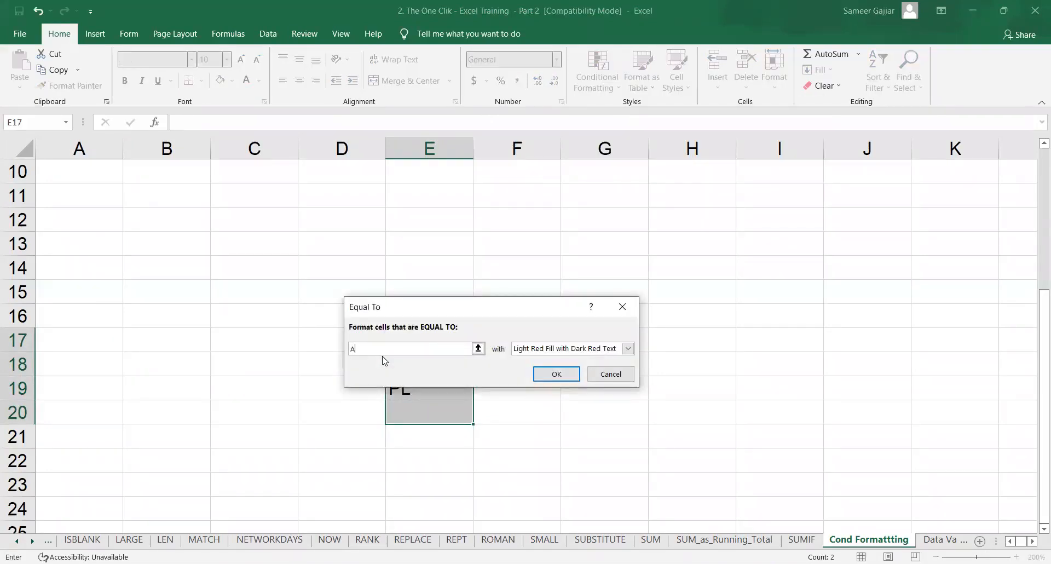
left_click(629, 348)
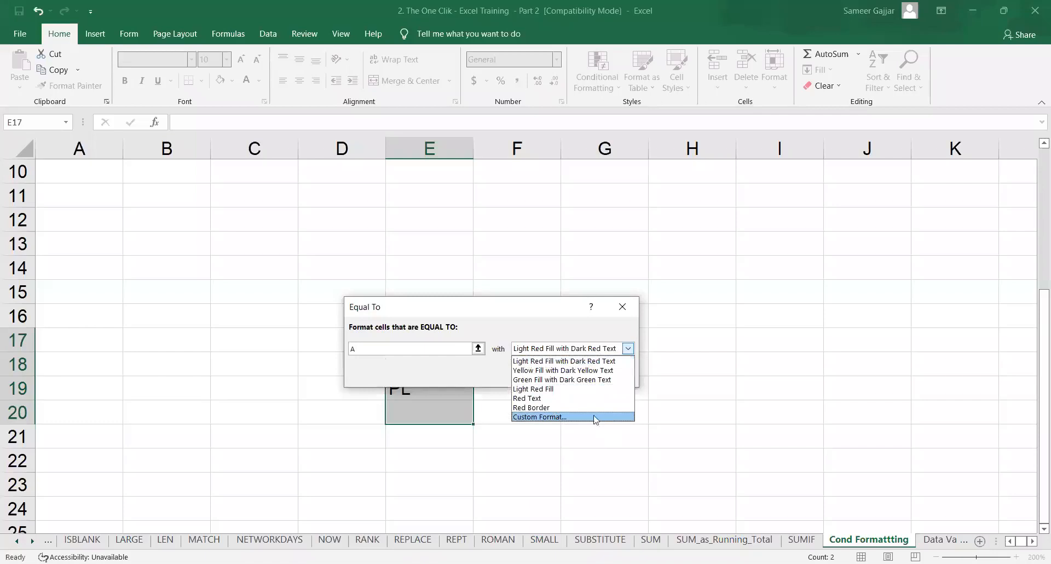
left_click(595, 417)
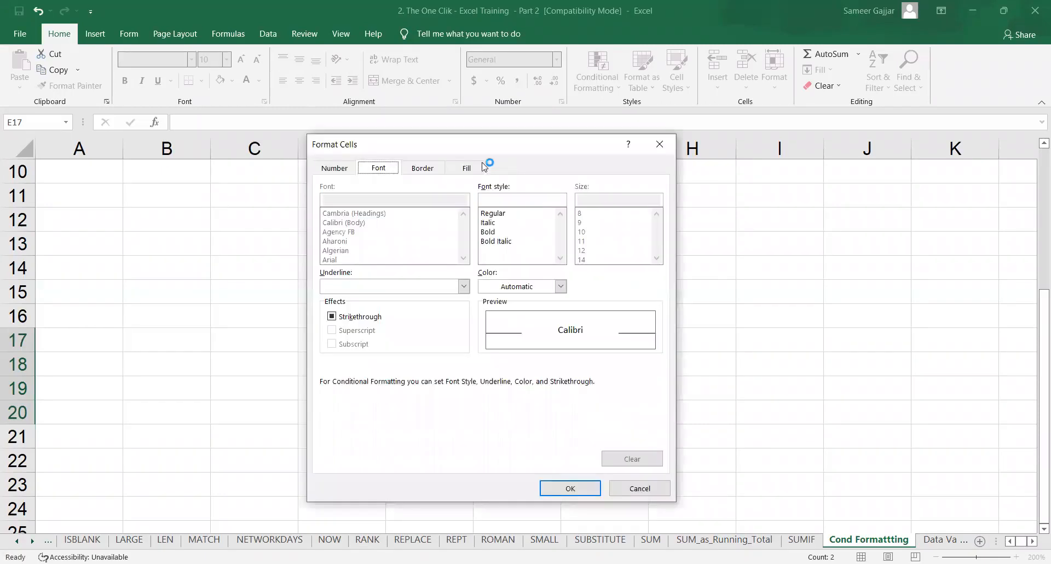
left_click(476, 167)
left_click(346, 299)
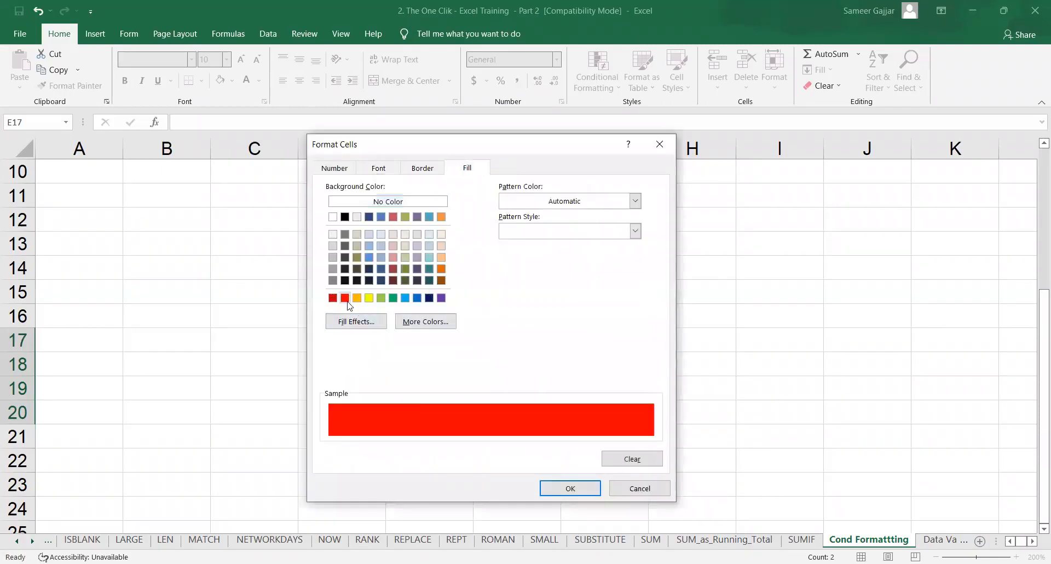
left_click(569, 487)
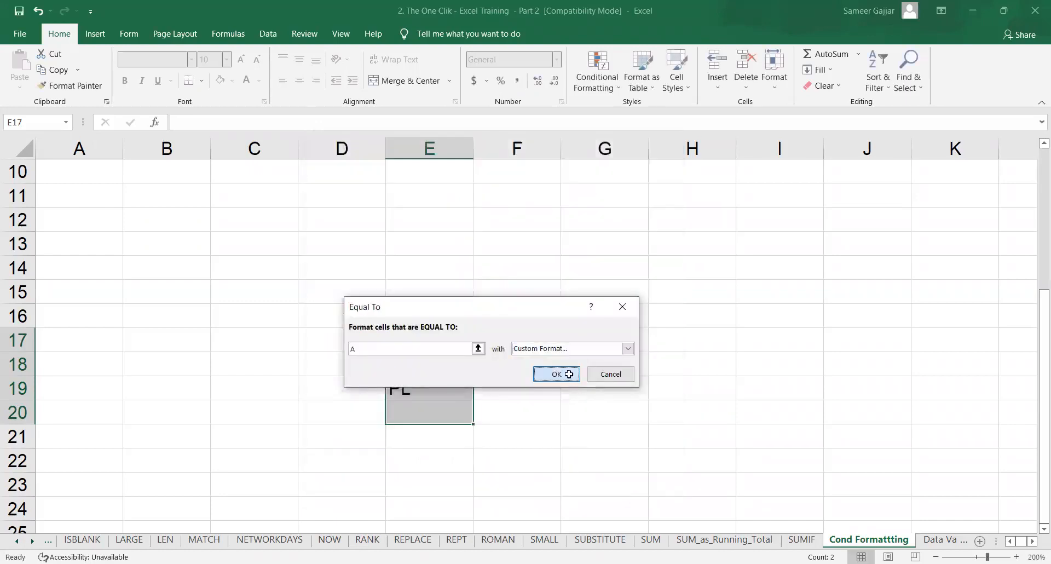
left_click(569, 373)
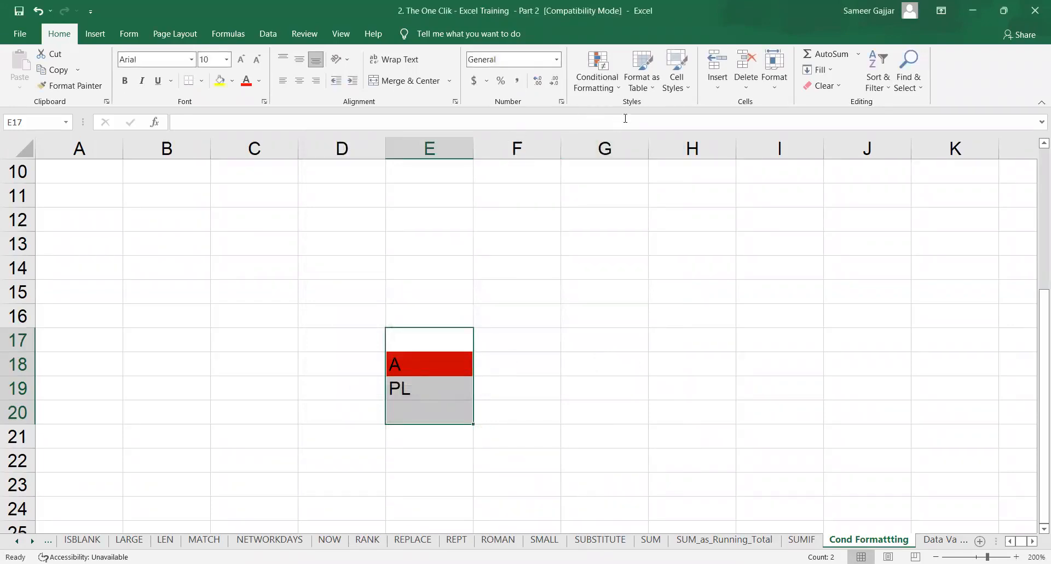
Create a new 'Cell Value equal to PL' rule with blue fill, then select B13:J24
left_click(597, 82)
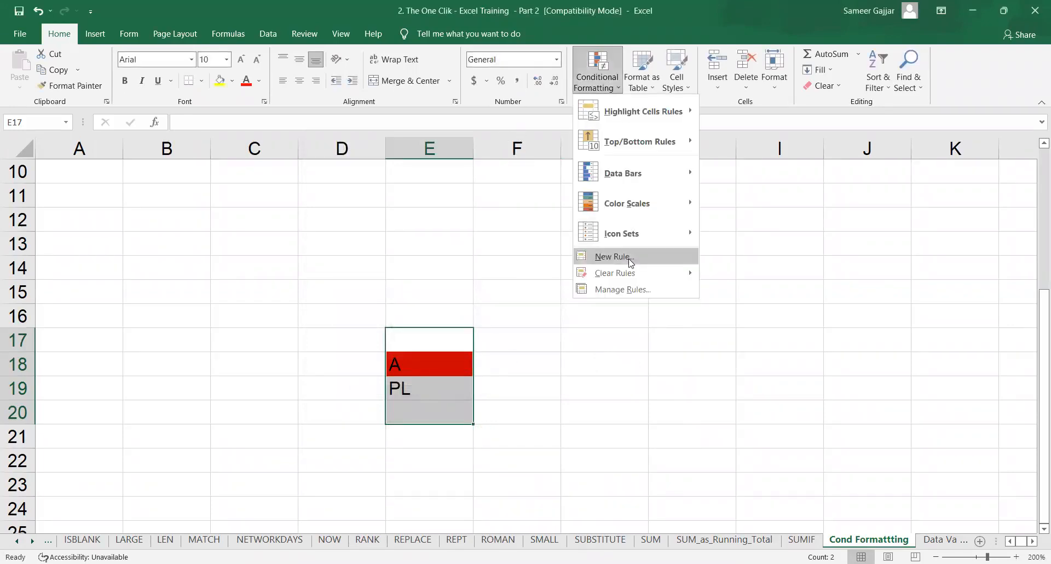
left_click(597, 265)
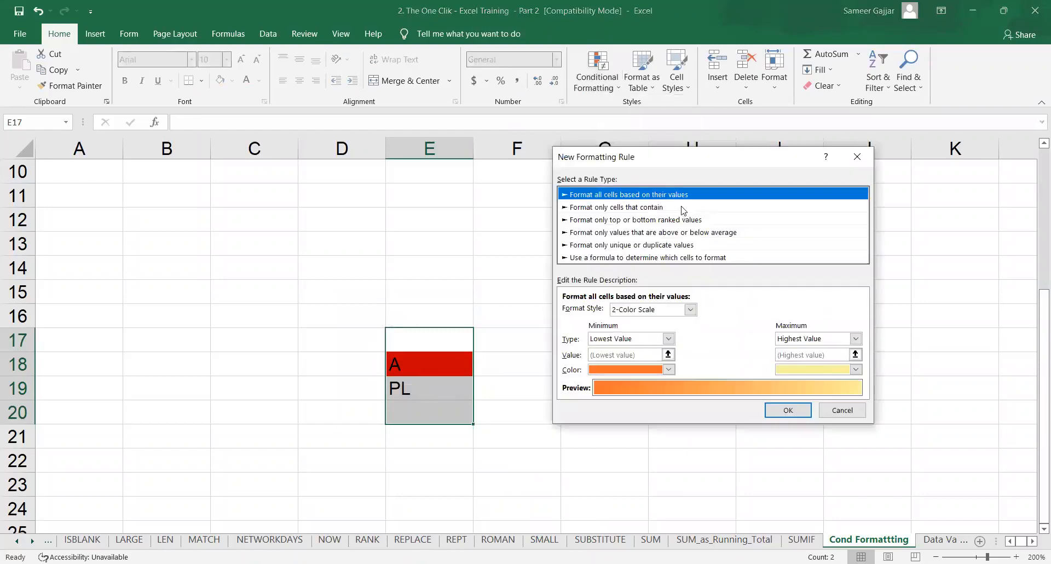
left_click(683, 208)
left_click(705, 311)
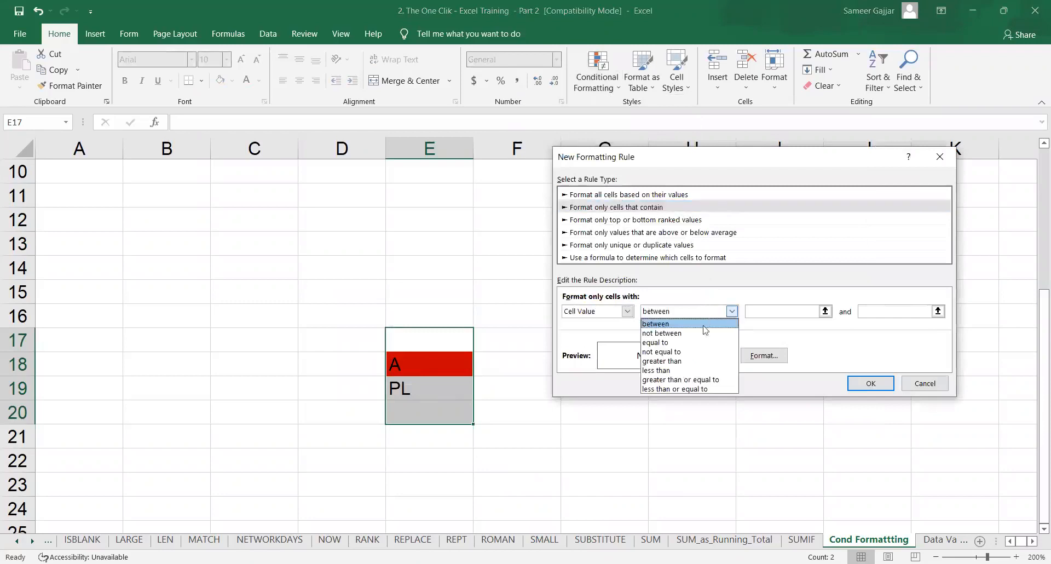
left_click(703, 342)
left_click(770, 312)
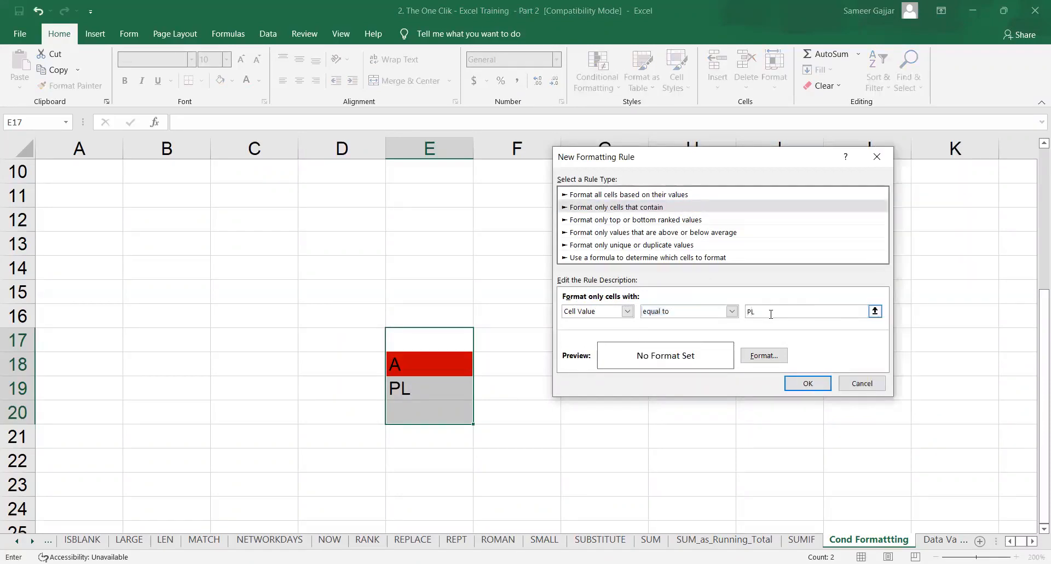
left_click(784, 358)
left_click_drag(500, 145, 757, 124)
left_click(672, 275)
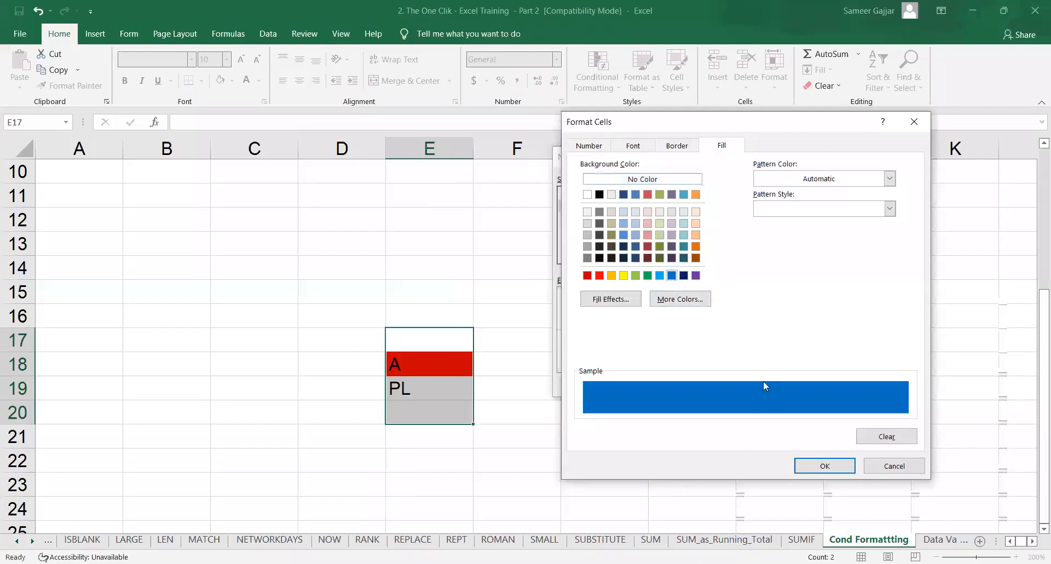
left_click(812, 466)
left_click(808, 386)
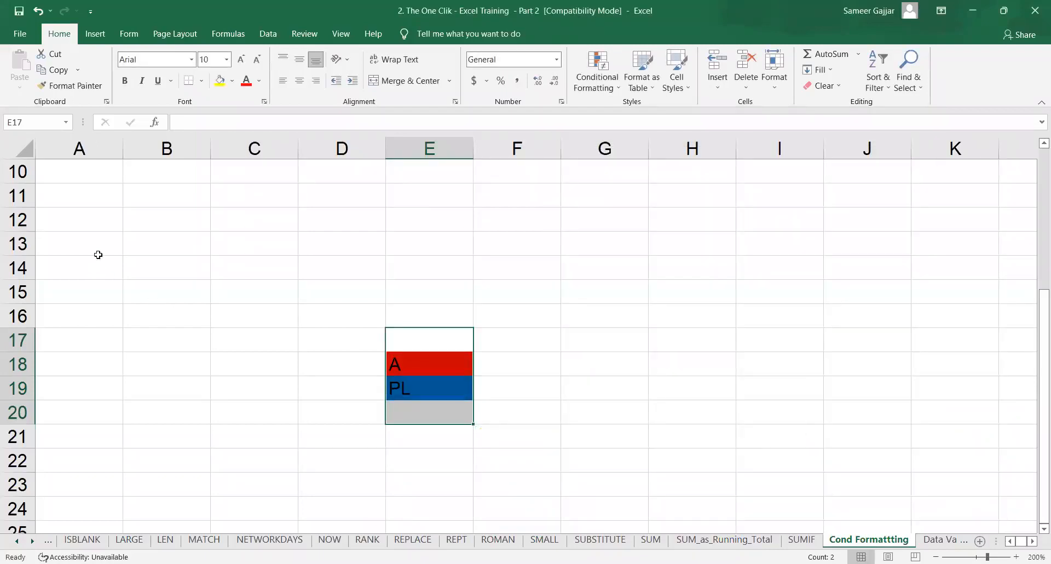
left_click_drag(192, 234, 930, 501)
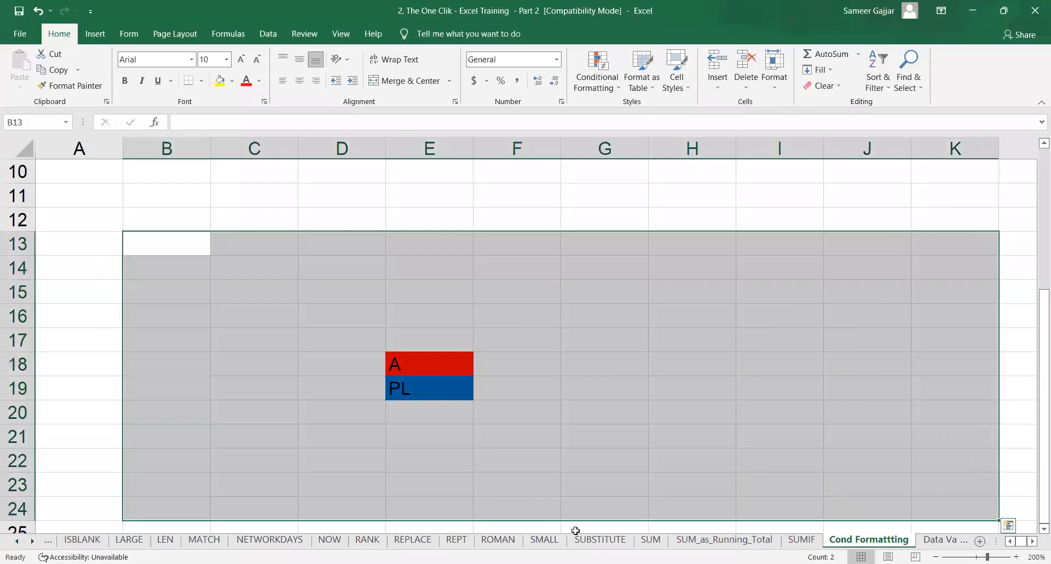
On the Data Validation sheet, set C2:C5 validation to Any value and autofit column B
left_click(939, 539)
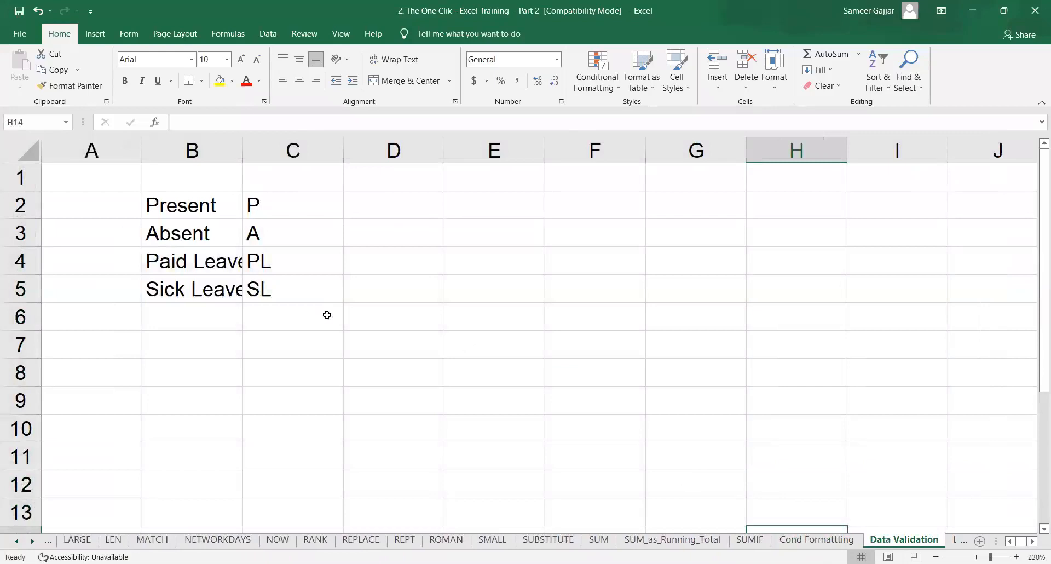
left_click(311, 236)
left_click(326, 201)
left_click_drag(325, 247, 323, 277)
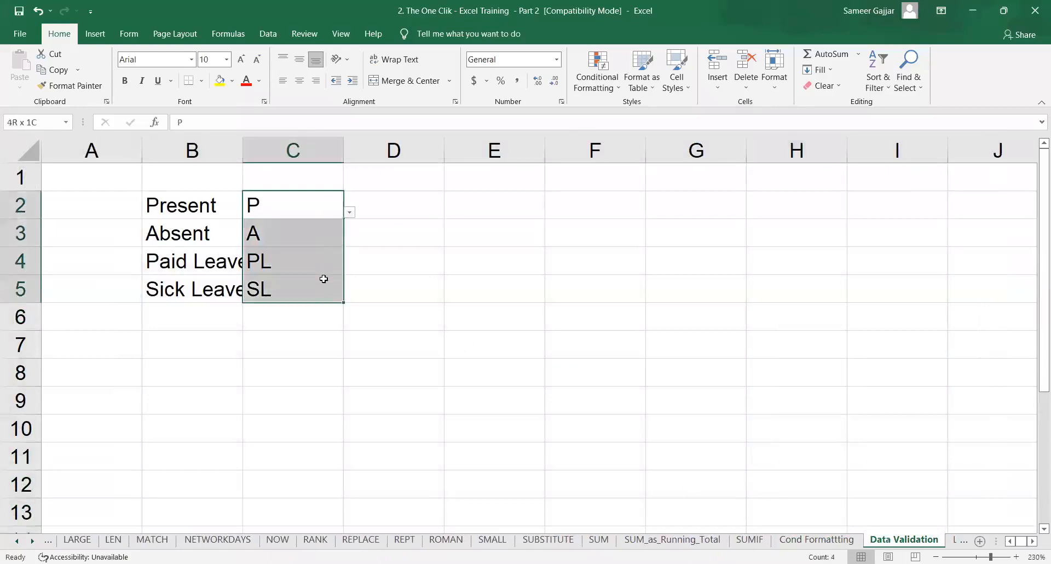
left_click(268, 33)
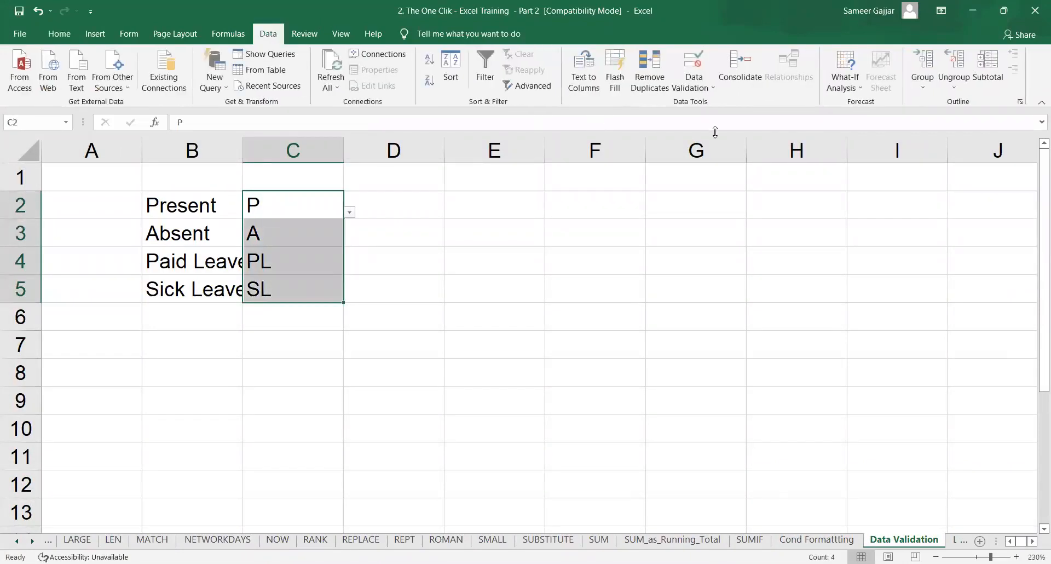
left_click(671, 229)
left_click(788, 347)
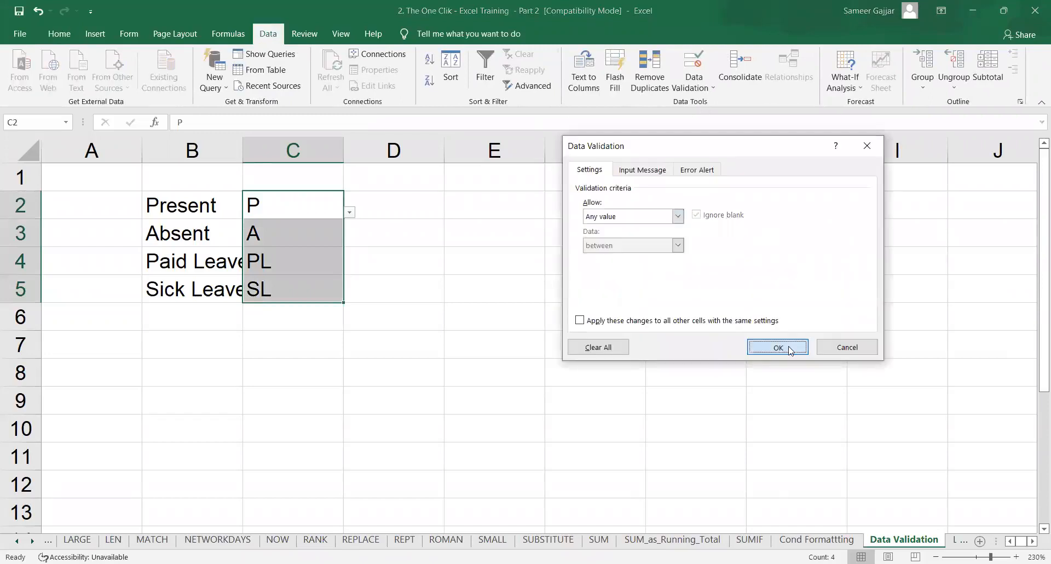
left_click(336, 263)
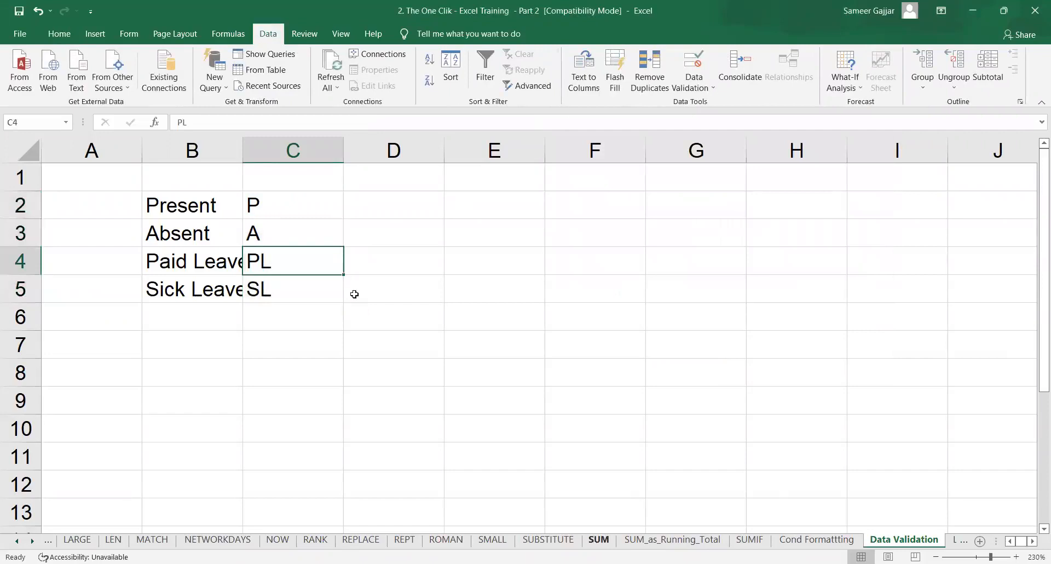
left_click_drag(319, 205, 311, 296)
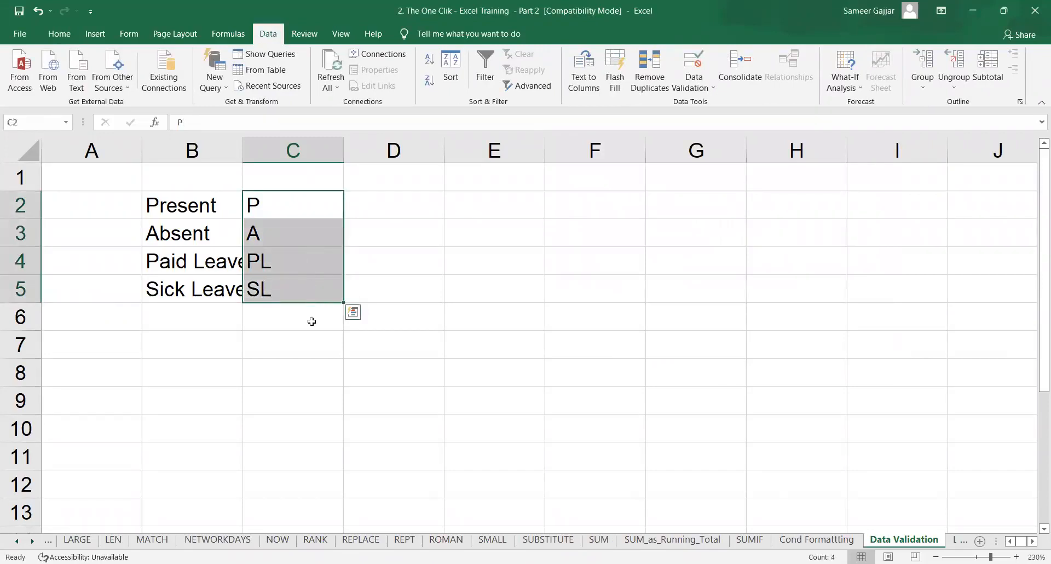
double_click(245, 145)
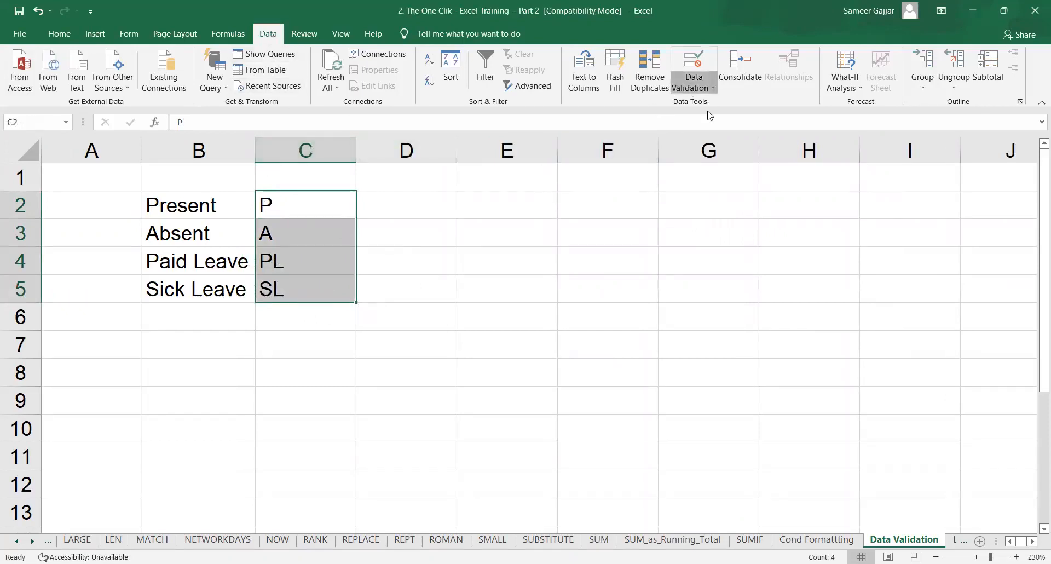
Apply List validation to the codes with source =$C$2:$C$5
left_click(678, 216)
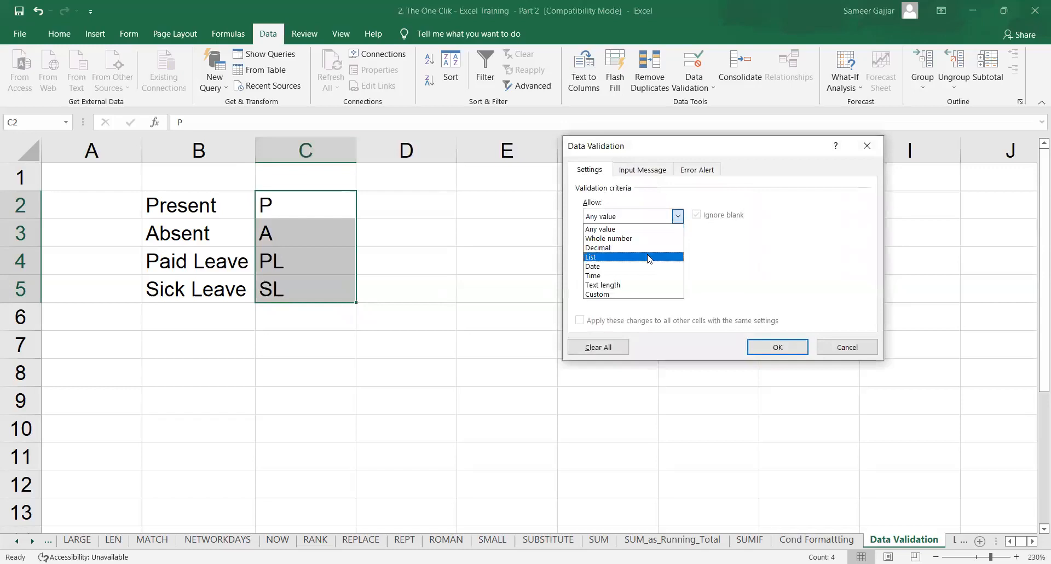
left_click(647, 257)
left_click(782, 273)
left_click(326, 204)
key("ctrl+shift+Down")
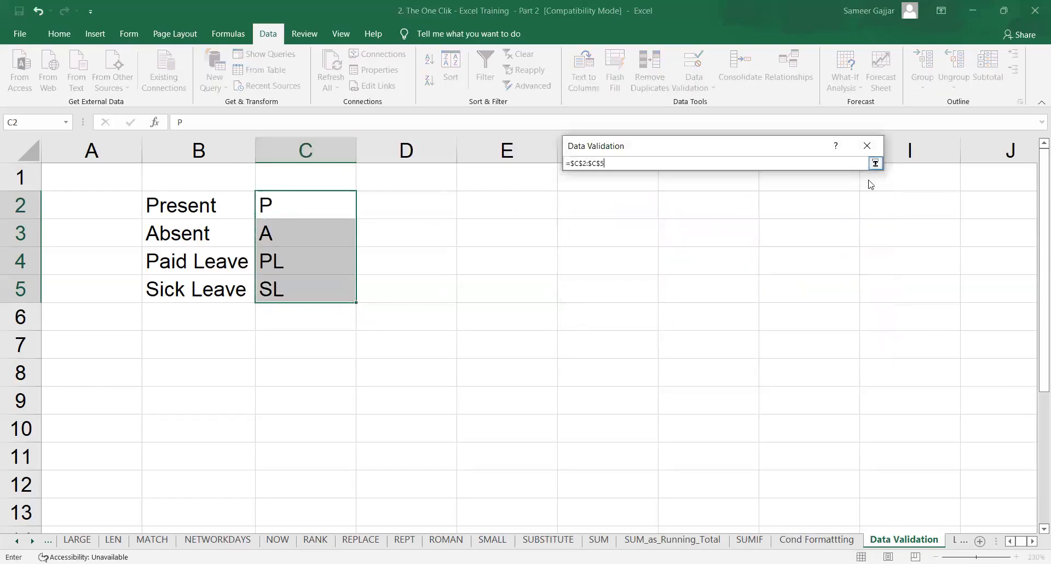
key("Return")
left_click(798, 343)
Use the dropdowns to set C2 to PL and C3 to A
left_click(349, 202)
left_click(359, 207)
left_click_drag(218, 178, 279, 183)
left_click(348, 212)
left_click(361, 215)
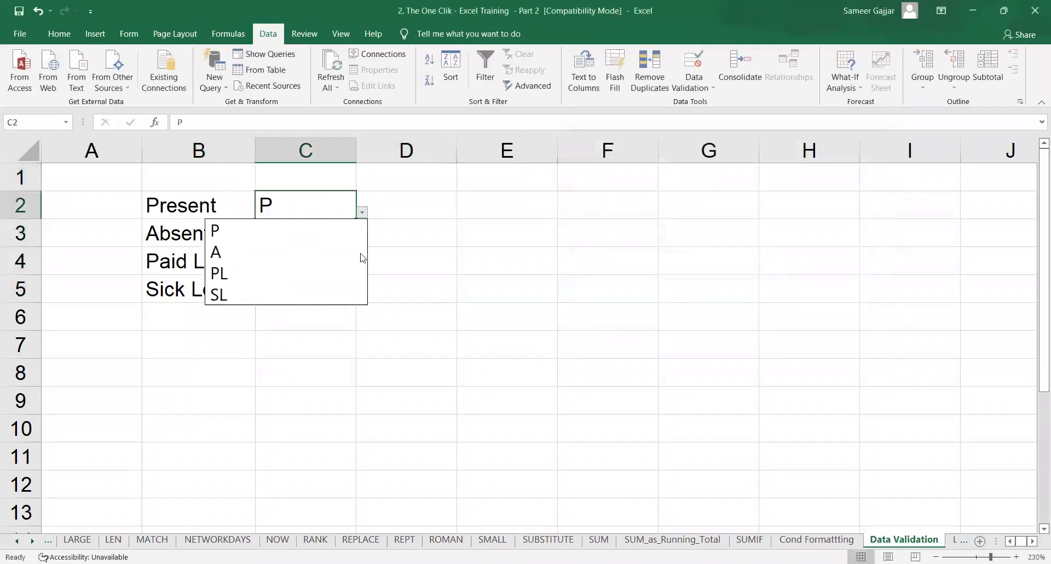
left_click(341, 271)
left_click(353, 241)
left_click(361, 240)
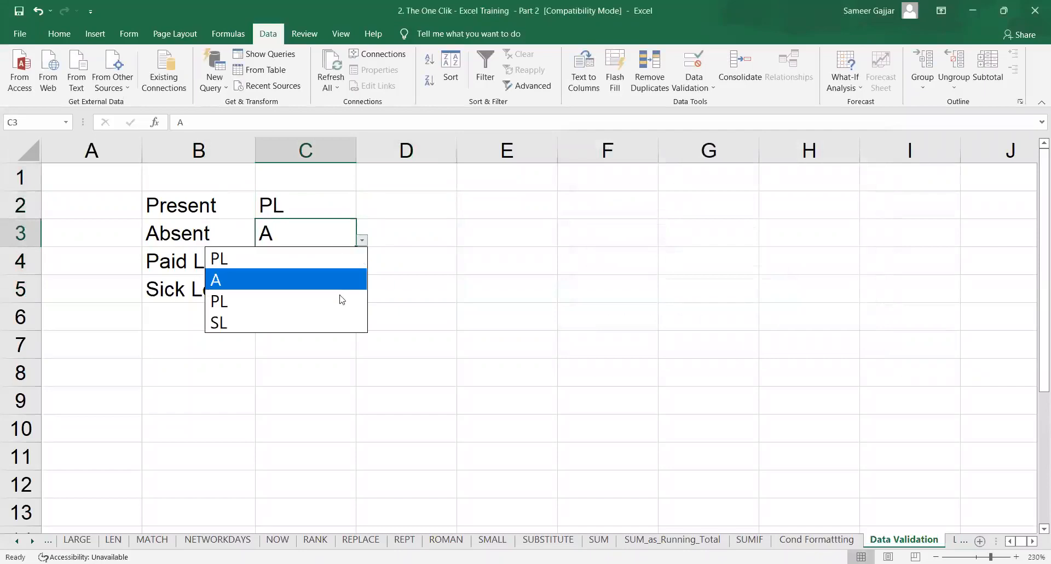
left_click(338, 284)
Open C4's code list and close it unchanged, then go to the Link Sheet
left_click(350, 274)
left_click(359, 290)
left_click(353, 268)
left_click(360, 269)
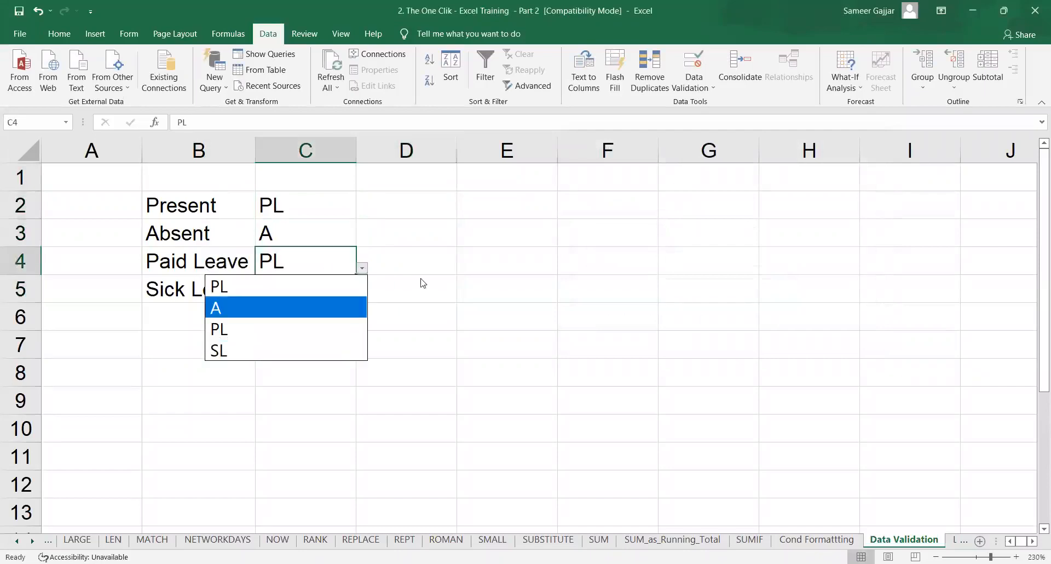
key("Escape")
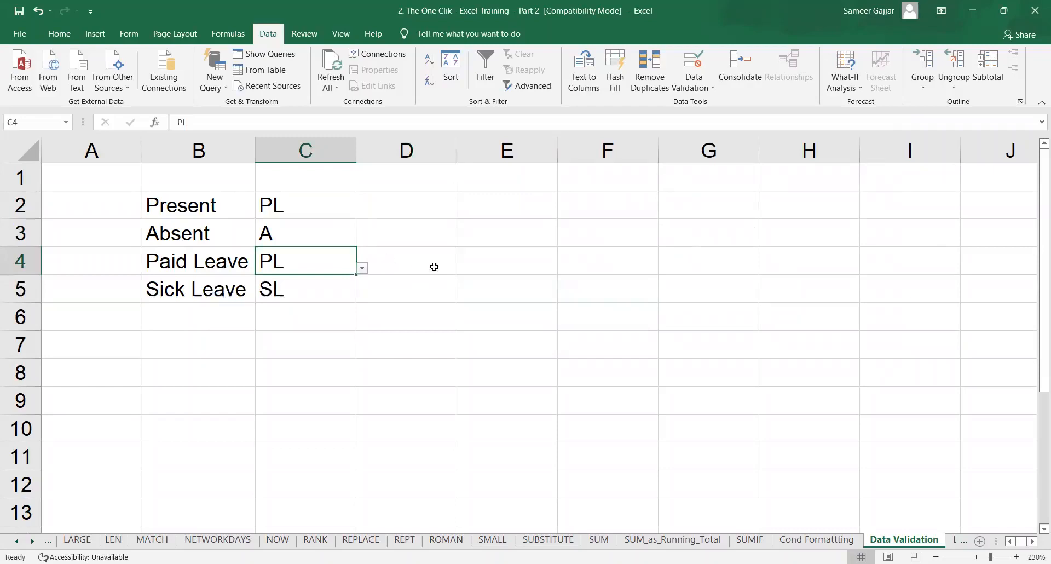
left_click(953, 539)
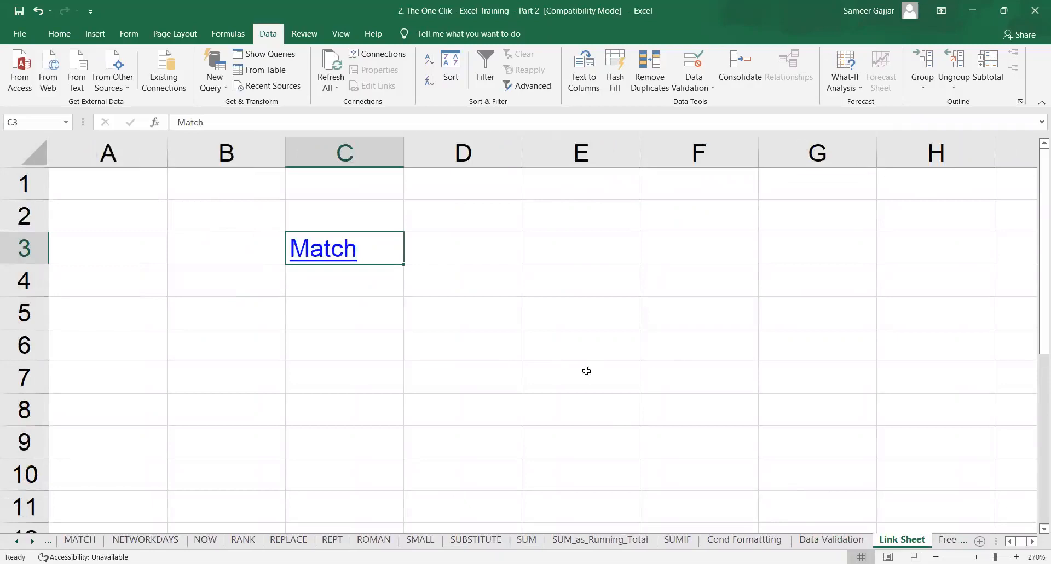
Test the Match link, then enter Sum in C5 and hyperlink it to the SUM sheet
left_click(331, 252)
left_click(901, 539)
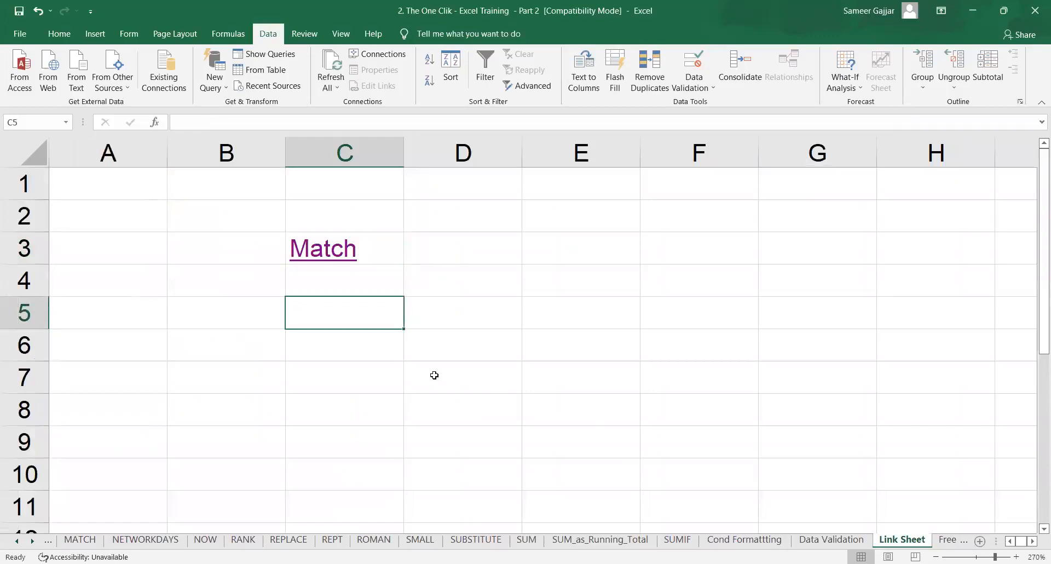
type("Sum")
key("Return")
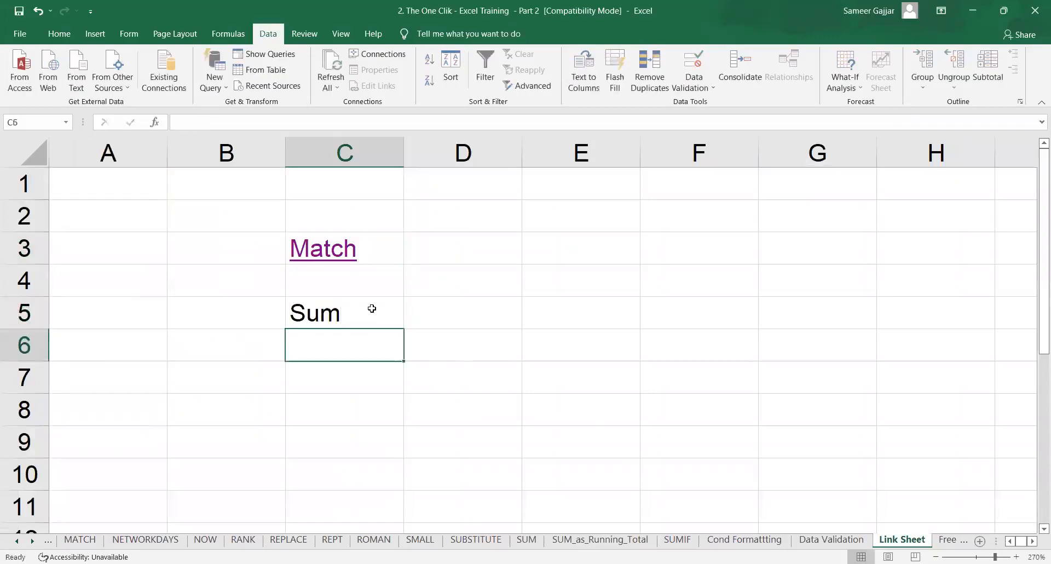
left_click(371, 308)
right_click(373, 311)
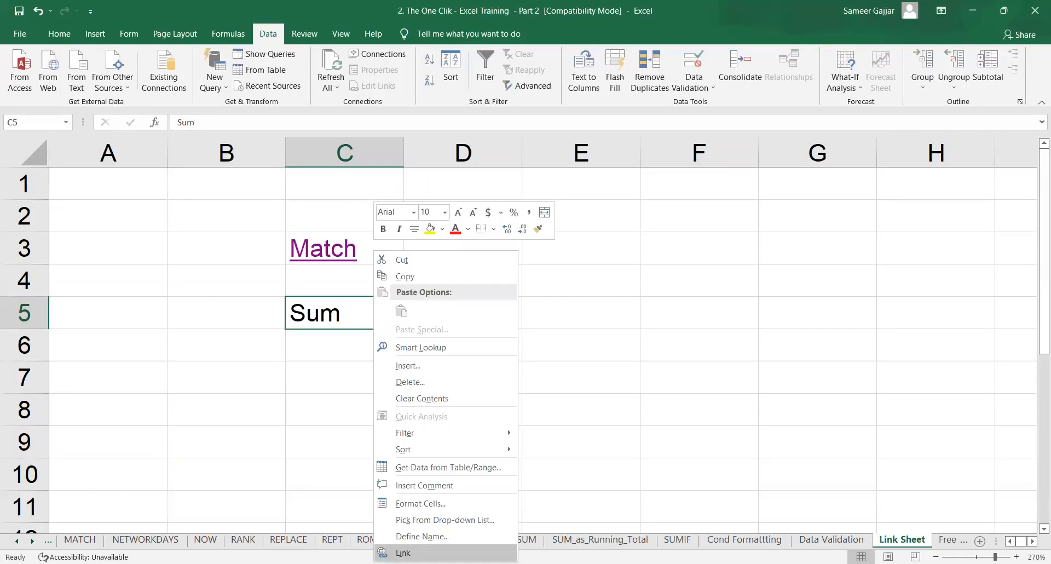
left_click(446, 549)
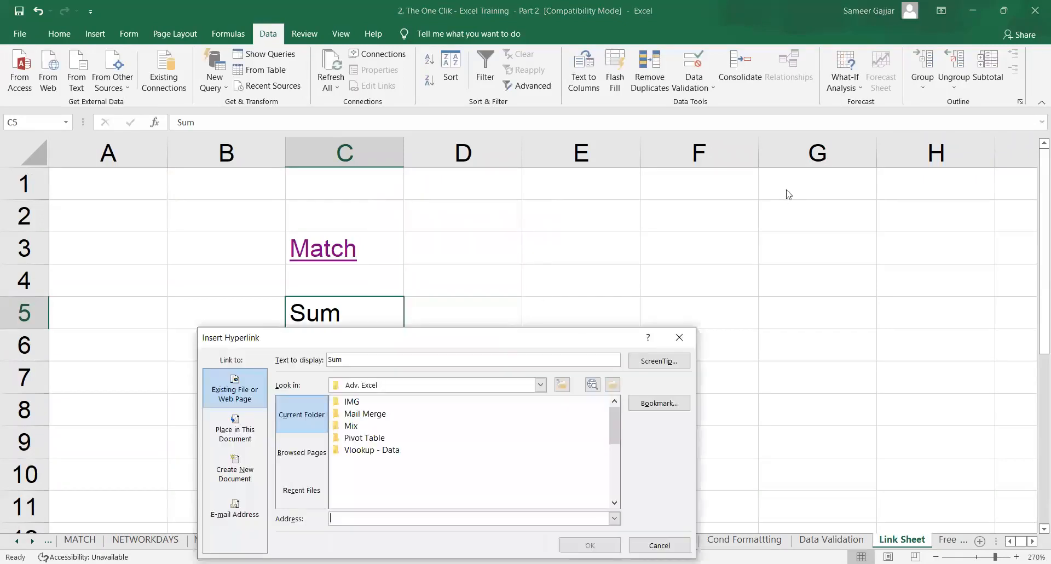
left_click_drag(328, 337, 610, 188)
left_click(531, 283)
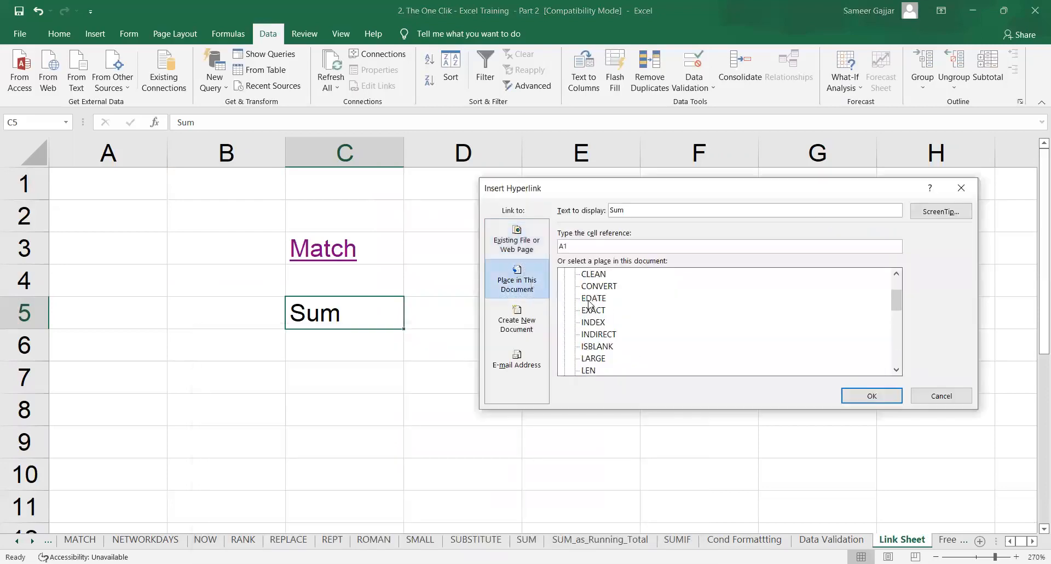
scroll(602, 312, "down", 8)
scroll(590, 310, "up", 1)
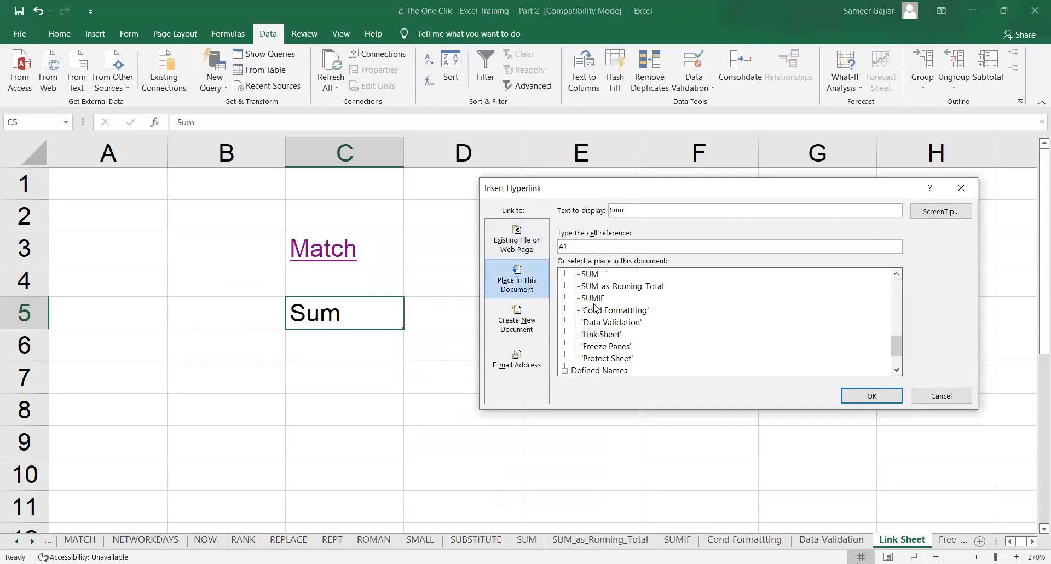
left_click(838, 396)
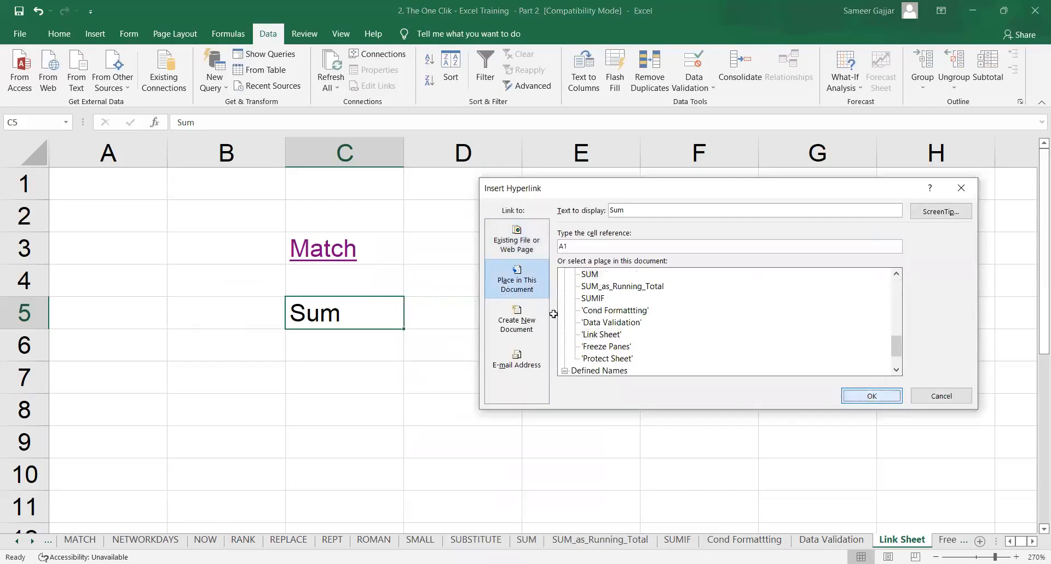
Test the Sum link, cancel a new hyperlink in E5, and move to the Freeze Panes sheet
left_click(334, 318)
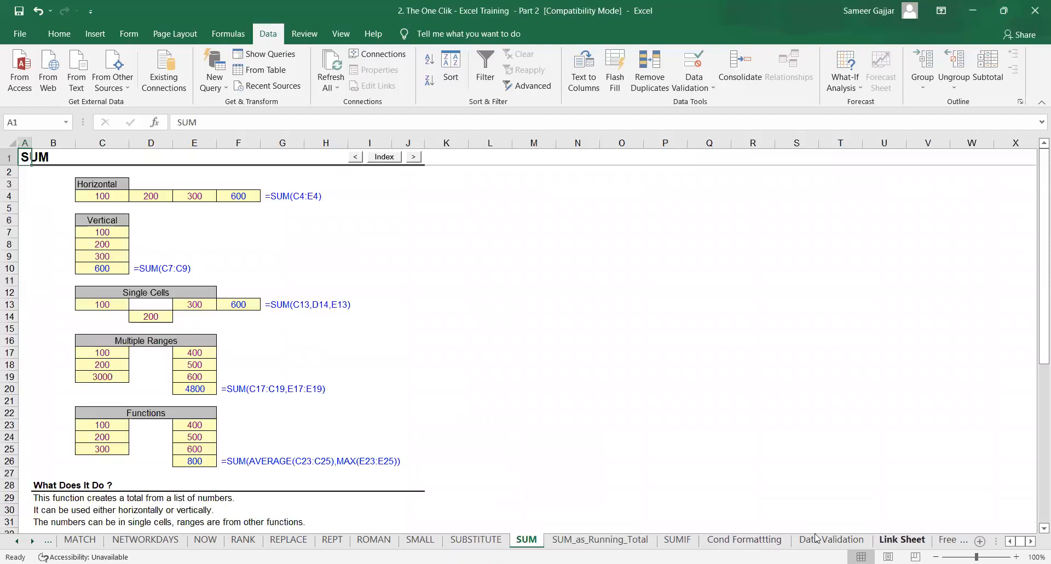
left_click(901, 539)
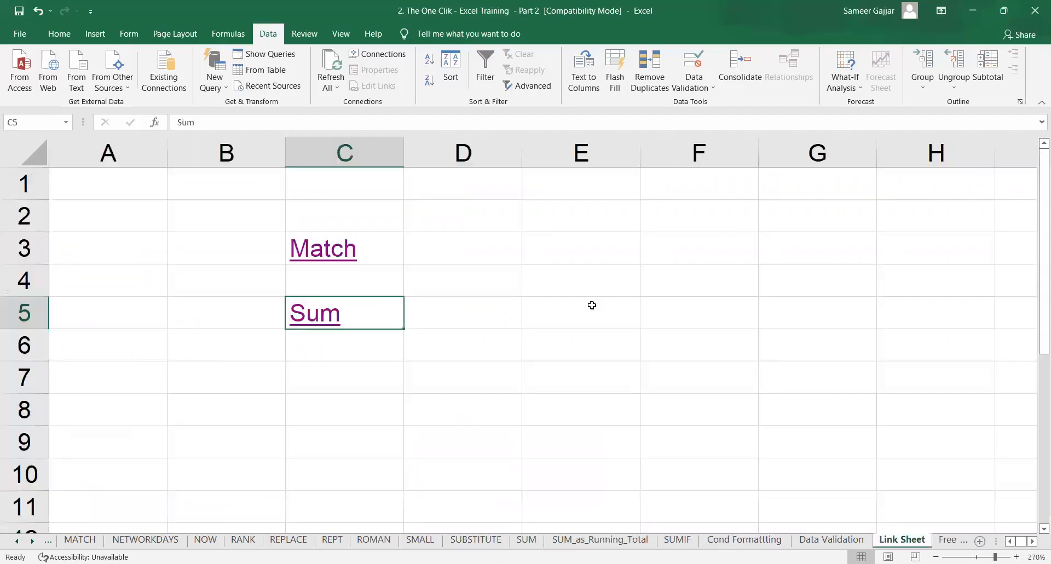
left_click(591, 304)
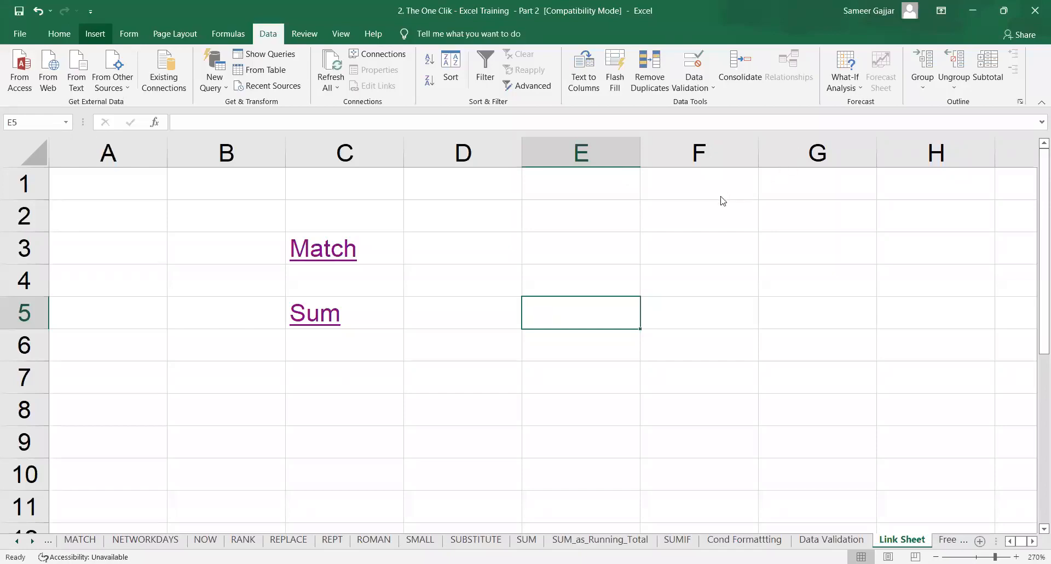
left_click(95, 34)
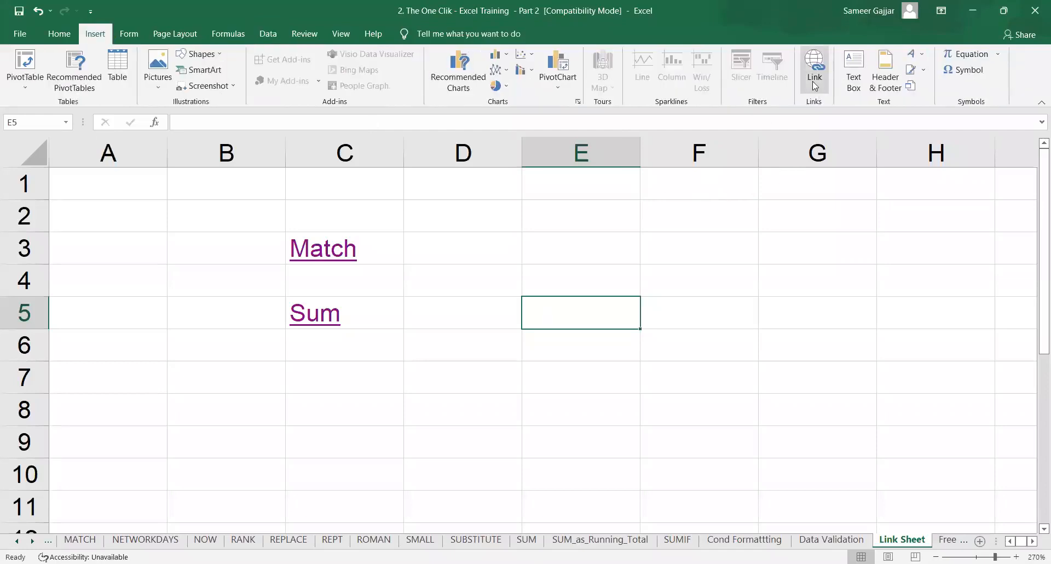
left_click(814, 86)
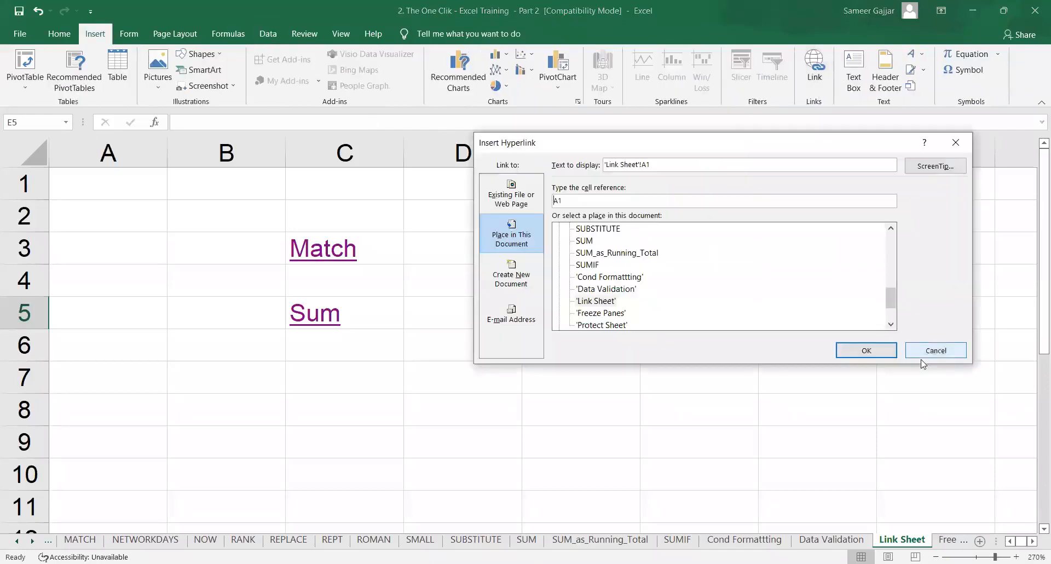
left_click(929, 353)
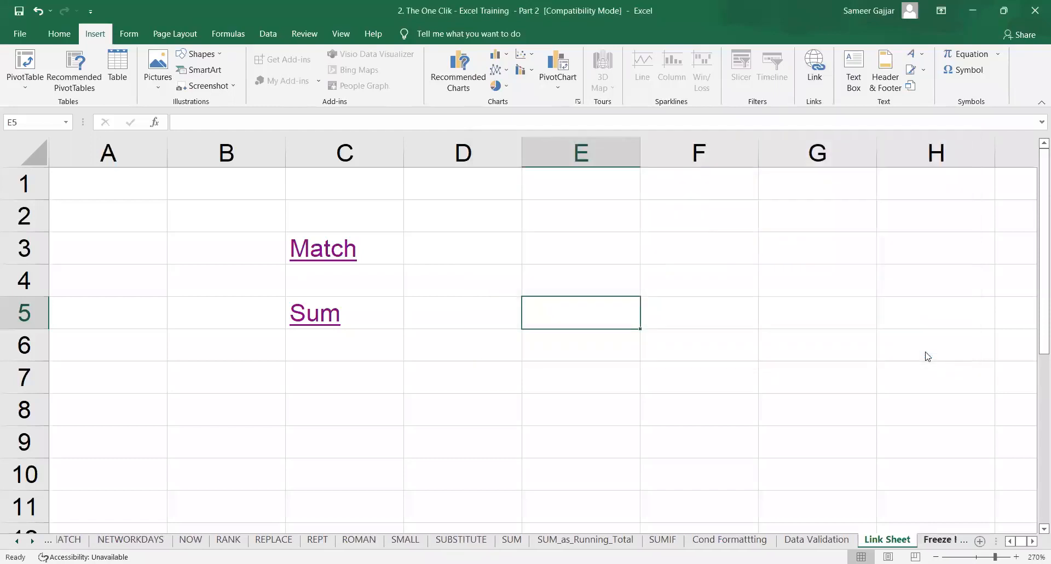
key("ctrl+Page_Down")
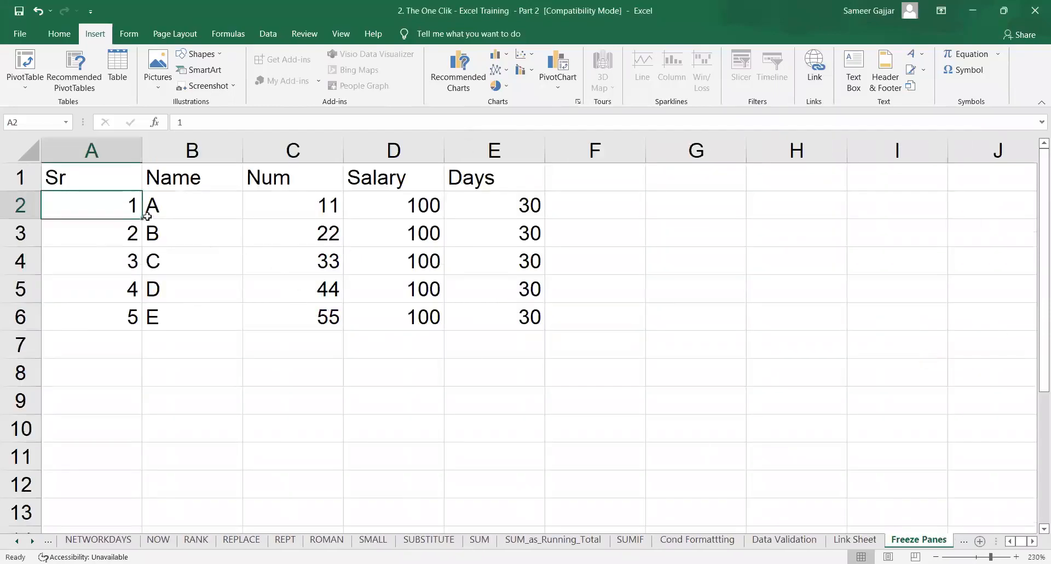
Freeze panes at B2 to lock the header row and Sr column, then test by scrolling
left_click(185, 206)
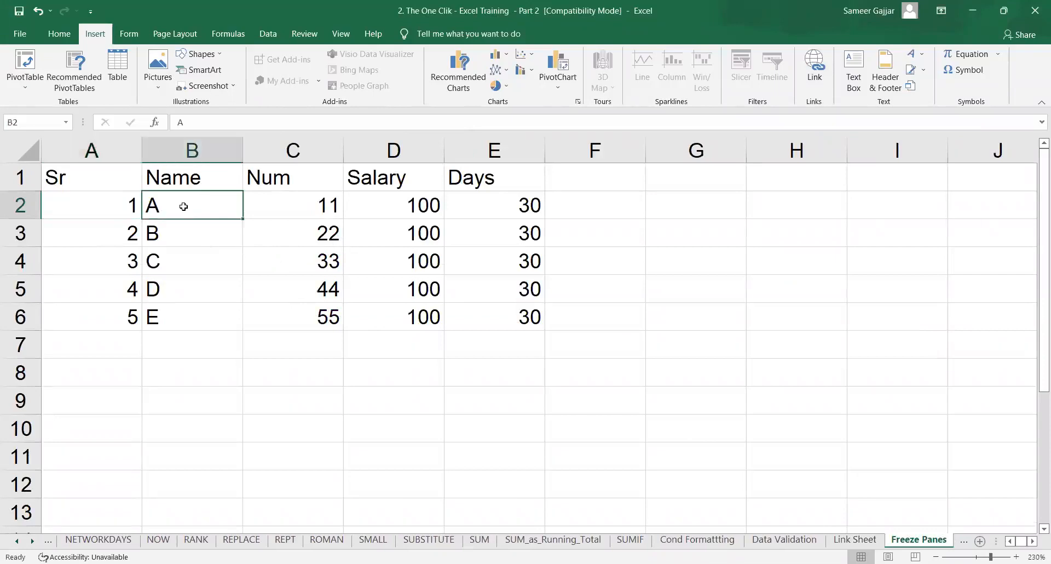
left_click(352, 35)
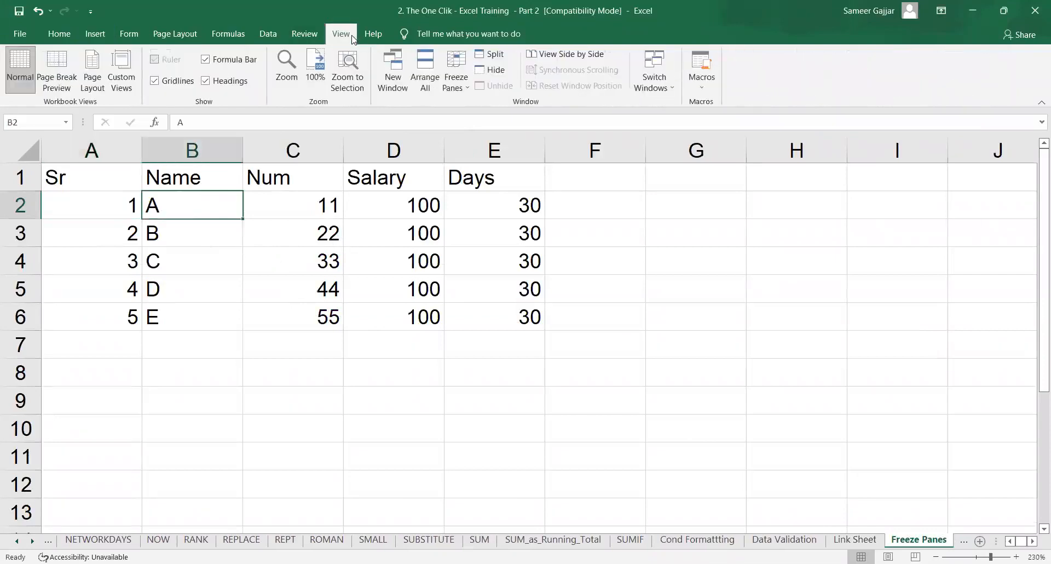
left_click(459, 87)
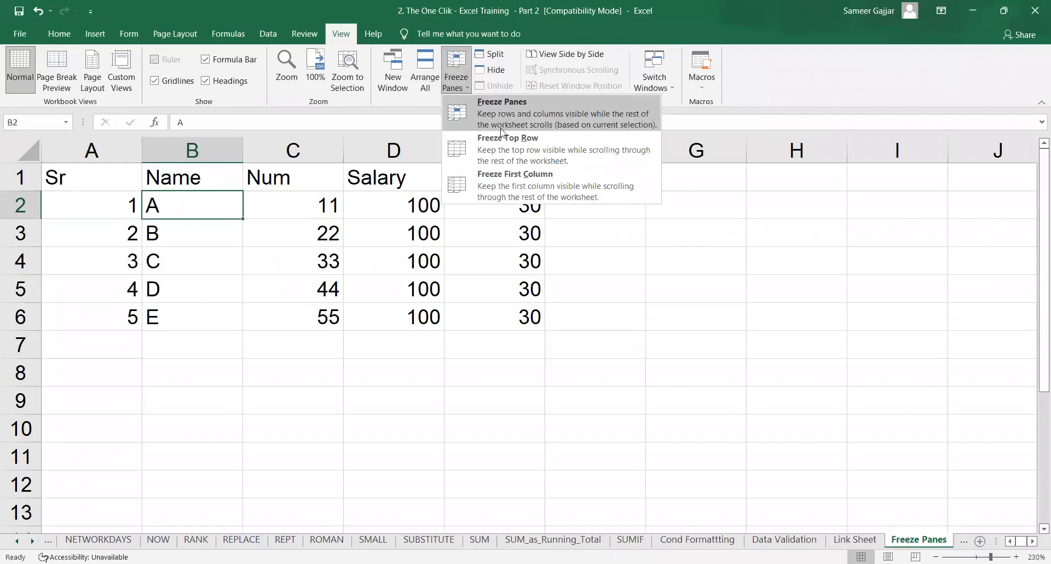
left_click(512, 148)
scroll(296, 259, "down", 6)
scroll(296, 259, "up", 6)
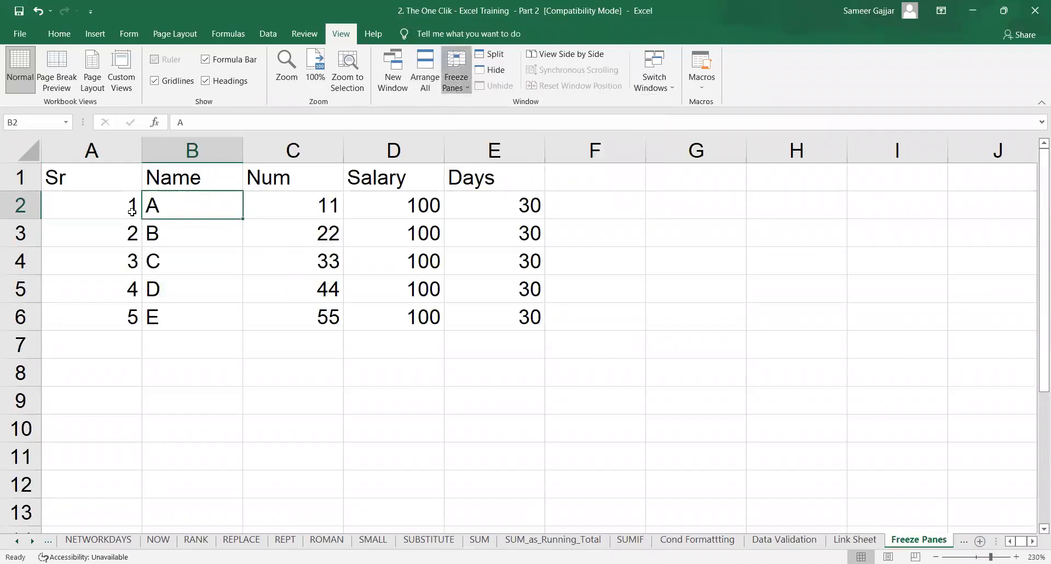
key("Right")
key("Right")
key("Right")
key("Right")
key("Right")
key("Right")
key("Right")
key("Right")
key("Right")
key("Right")
key("Right")
key("Right")
key("Left")
key("Left")
key("Left")
key("Left")
key("Left")
key("Left")
key("Left")
key("Left")
key("Left")
key("Left")
key("Left")
key("Left")
key("Left")
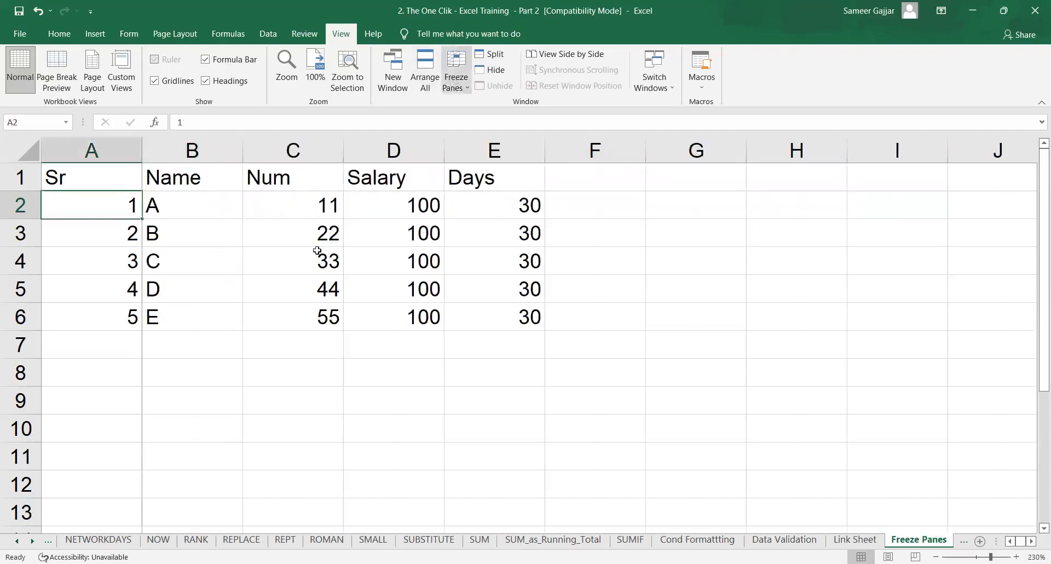
left_click(366, 207)
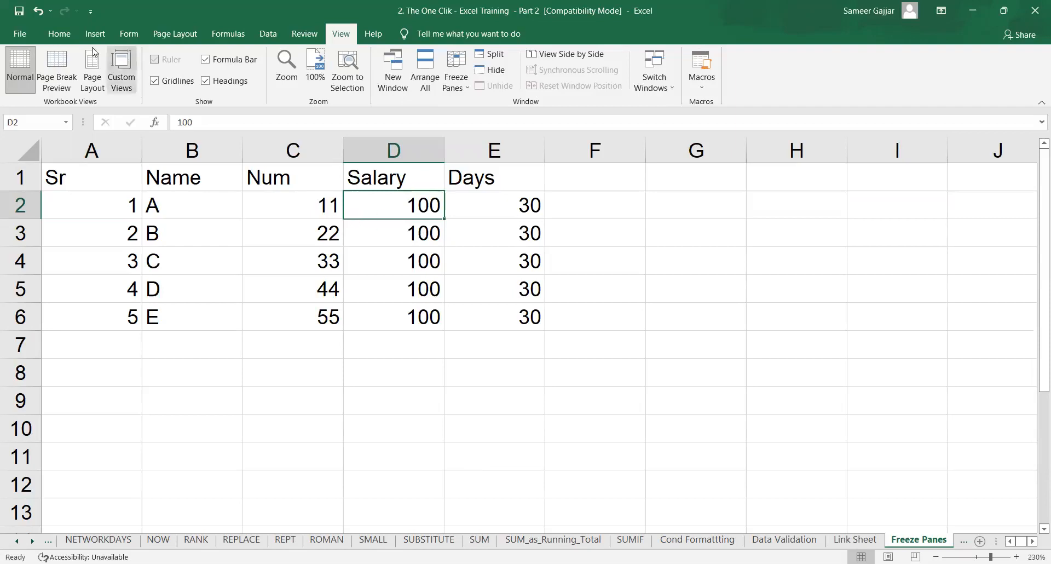
Mark D2 yellow, freeze panes at D2, and test with arrow keys and Home
left_click(59, 34)
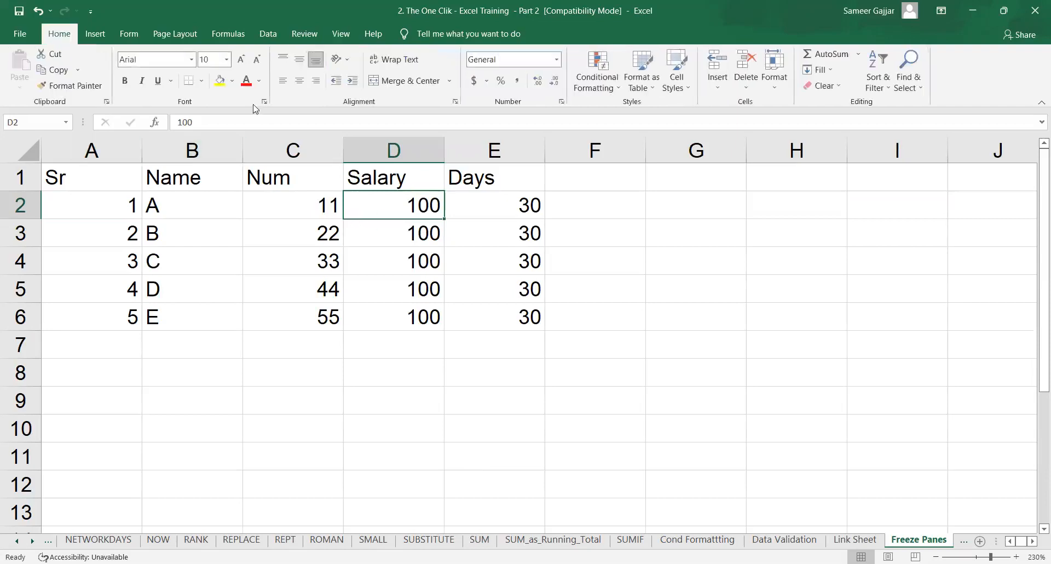
left_click(220, 82)
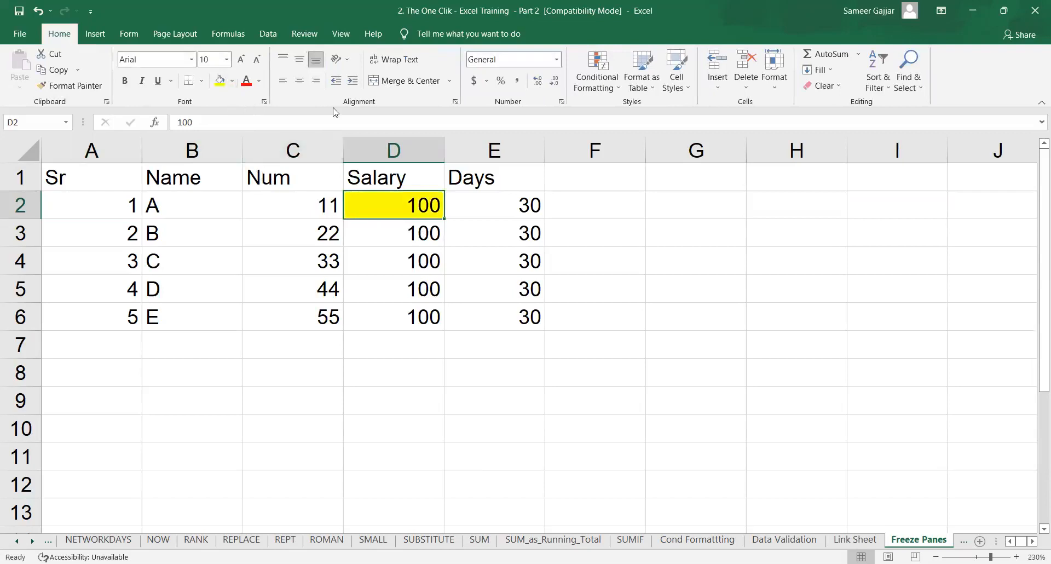
left_click(341, 34)
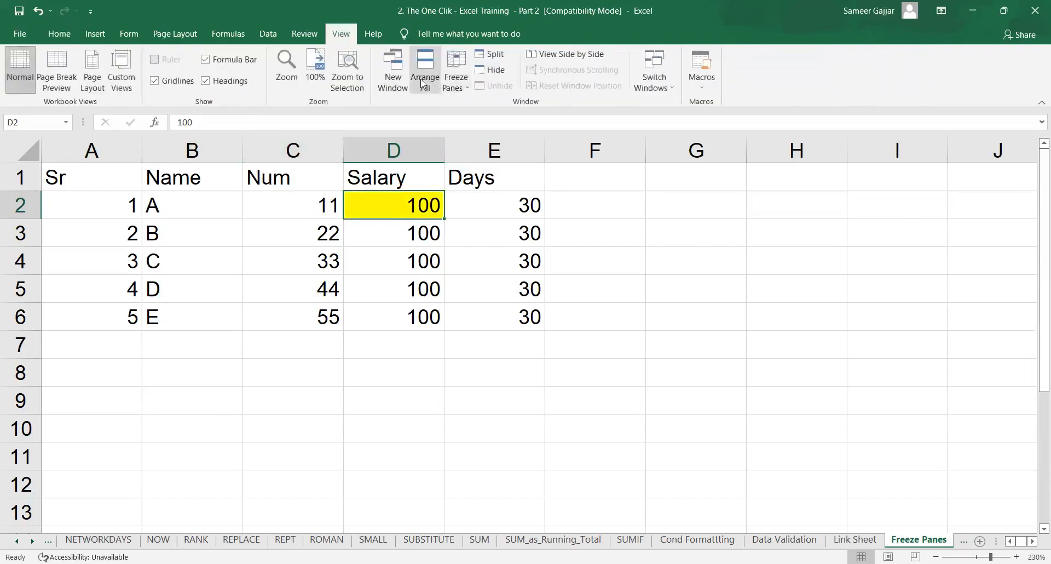
left_click(452, 86)
left_click(465, 105)
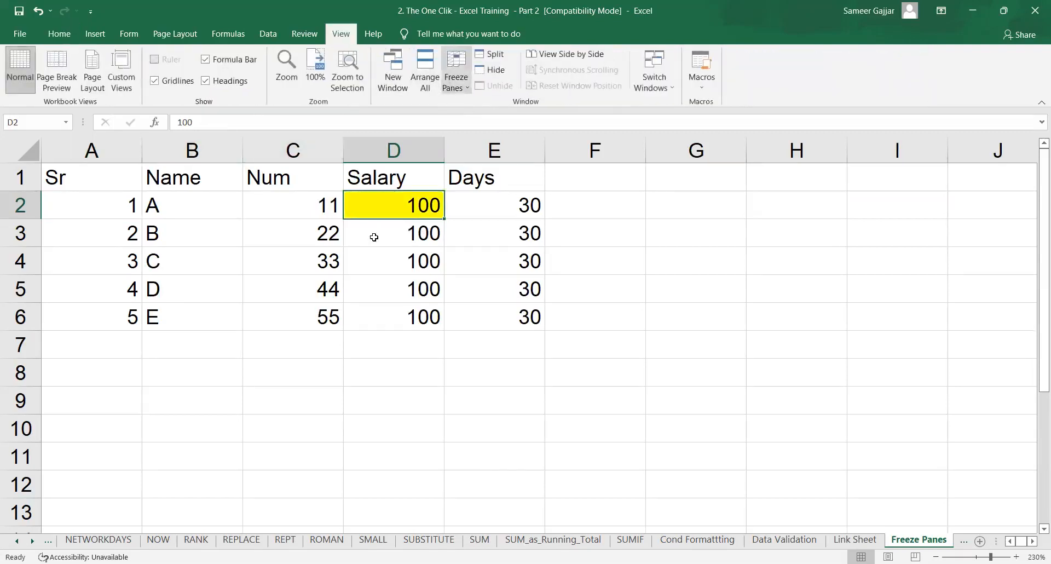
left_click(323, 204)
left_click(373, 201)
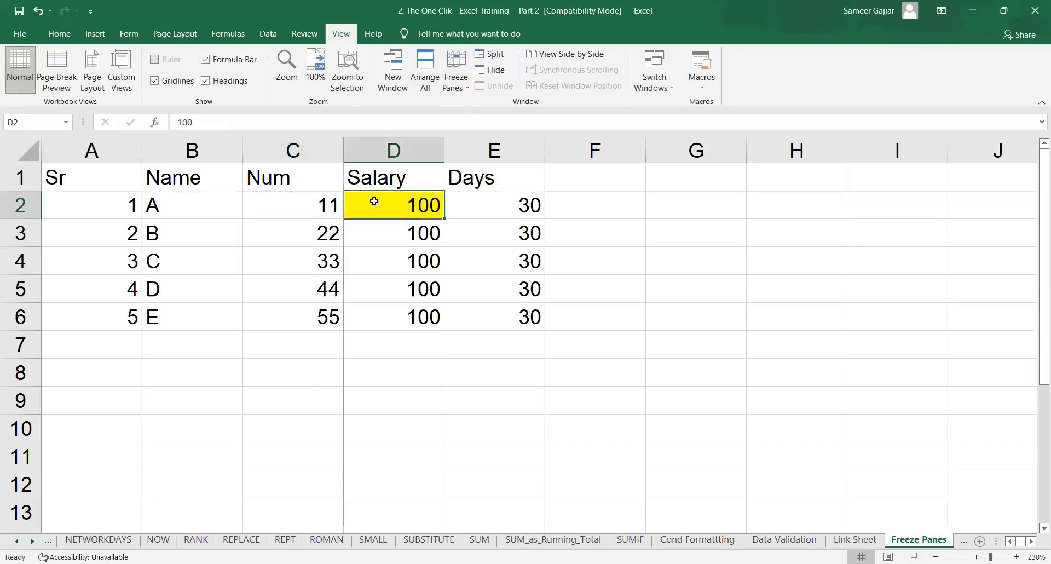
key("Right")
key("Right")
key("Right")
key("Right")
key("Right")
key("Right")
key("Right")
key("Right")
key("Left")
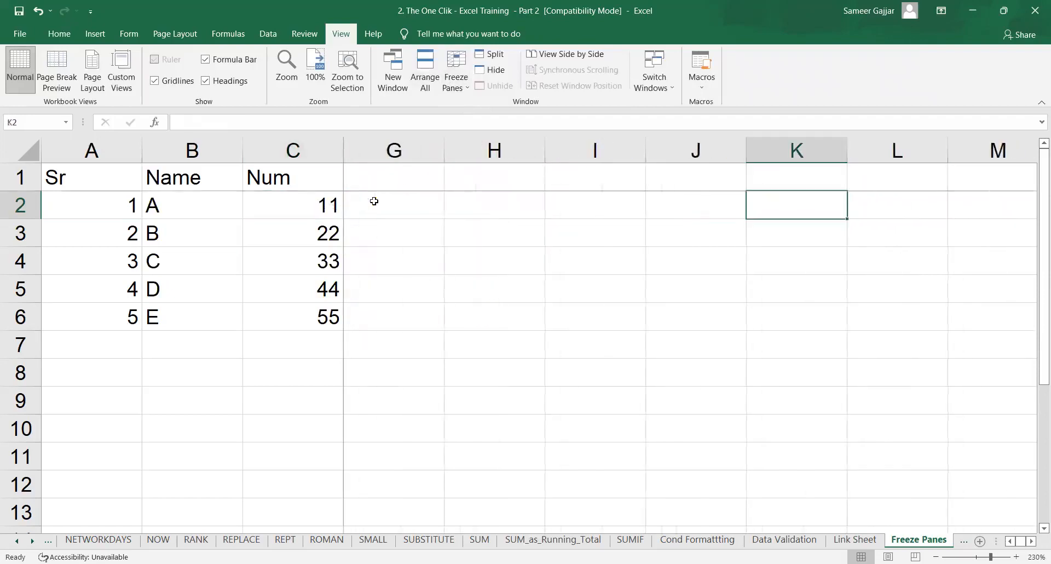
key("Home")
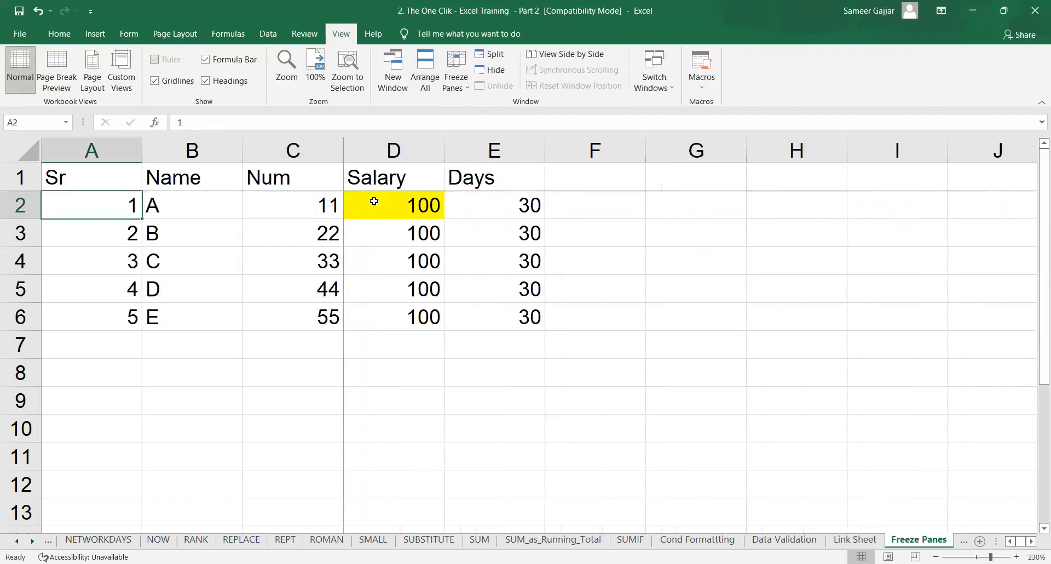
Set D2 back to No Fill
left_click(374, 201)
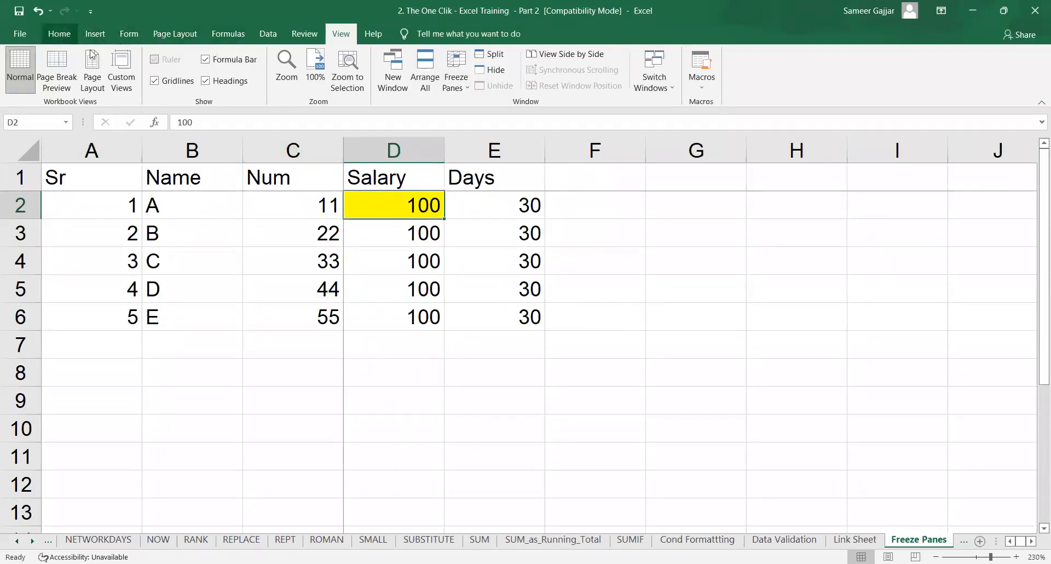
left_click(59, 33)
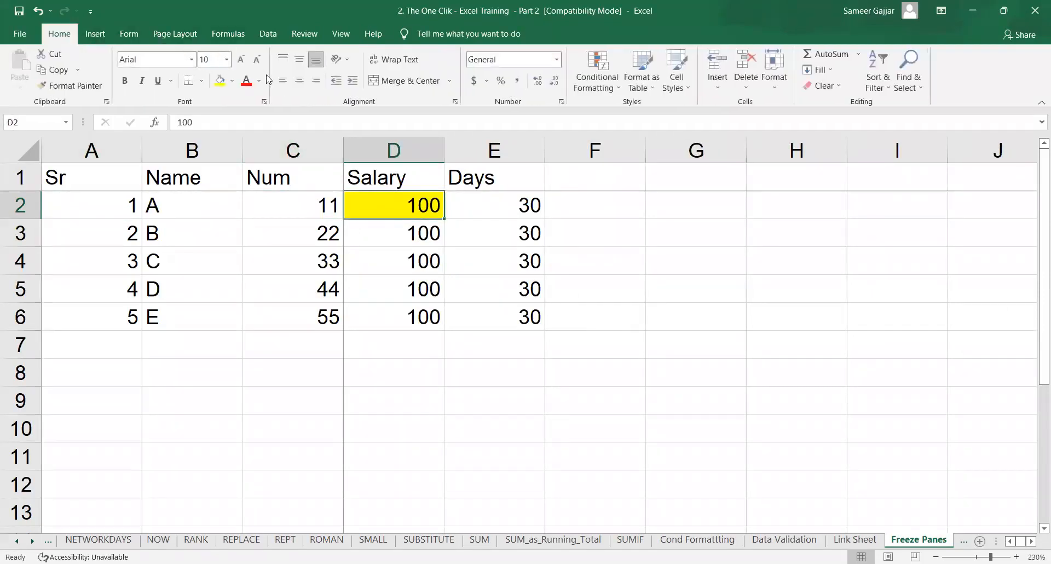
left_click(252, 202)
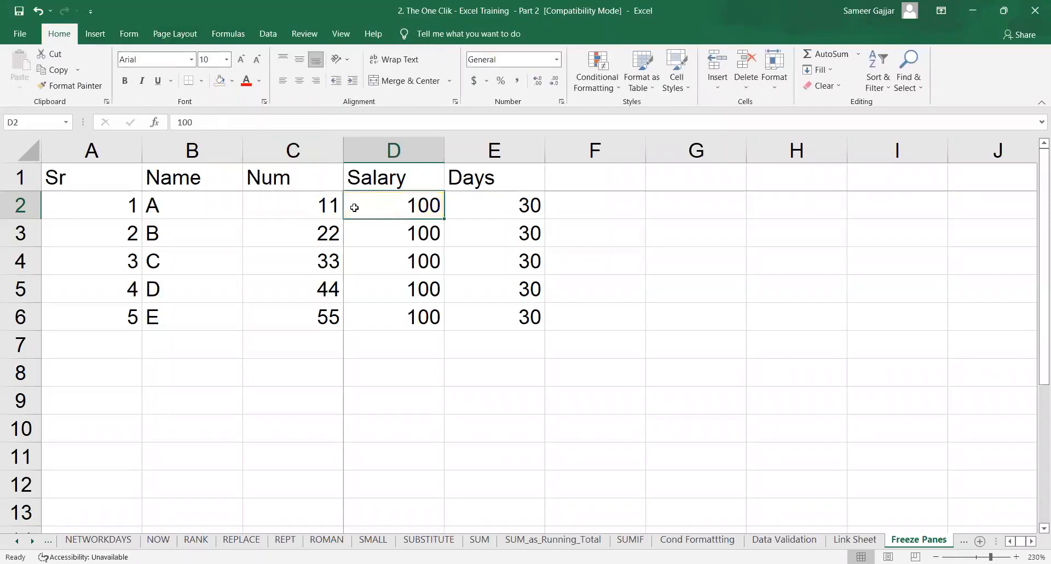
left_click(340, 33)
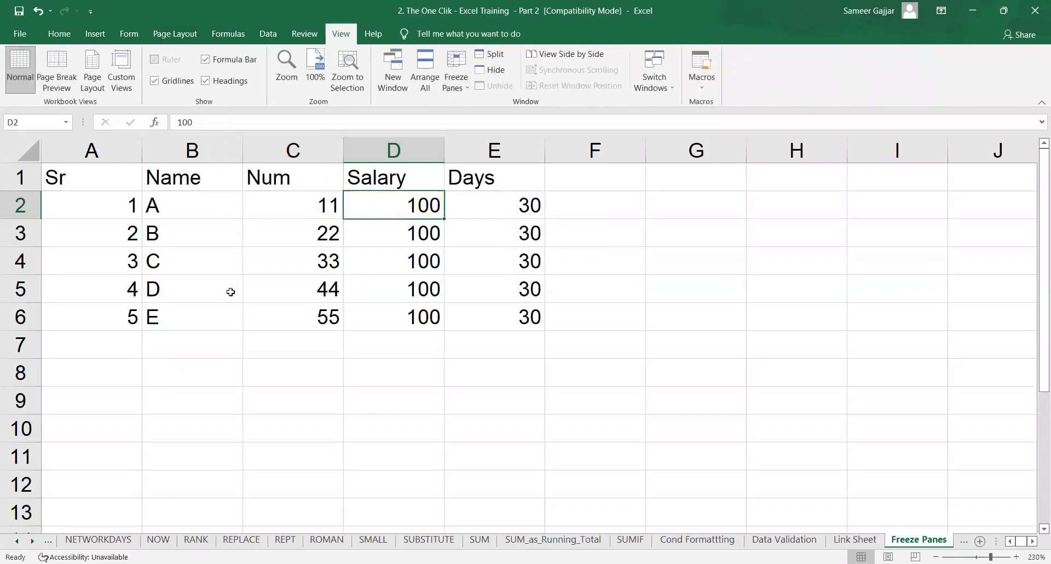
left_click(106, 250)
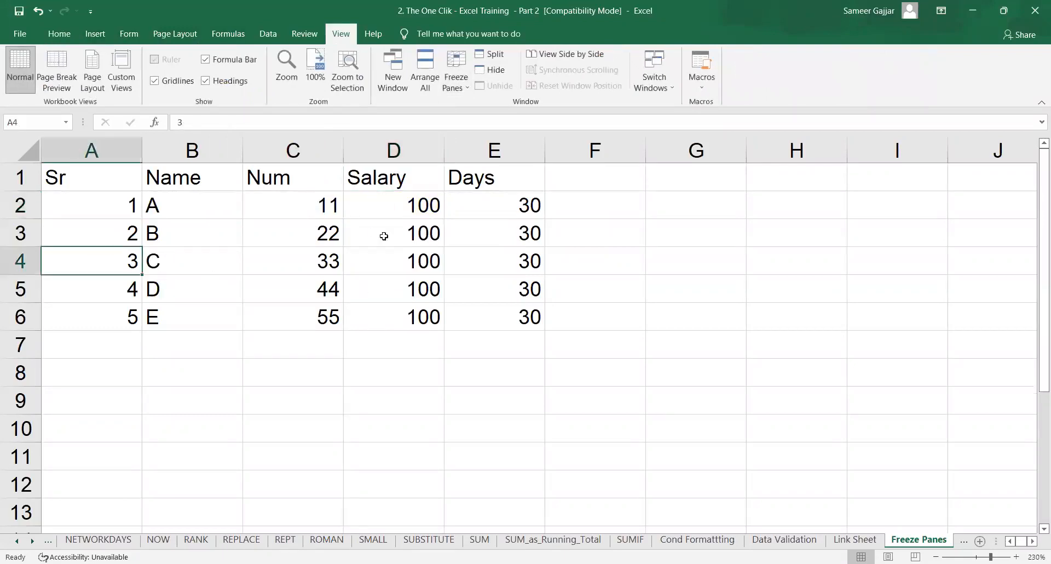
left_click(124, 186)
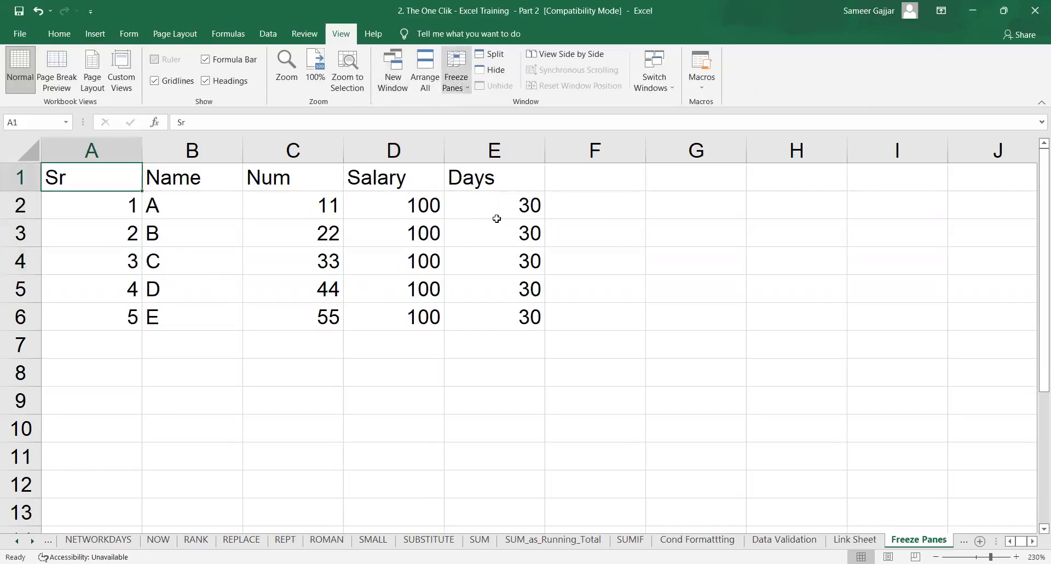
left_click_drag(75, 176, 491, 334)
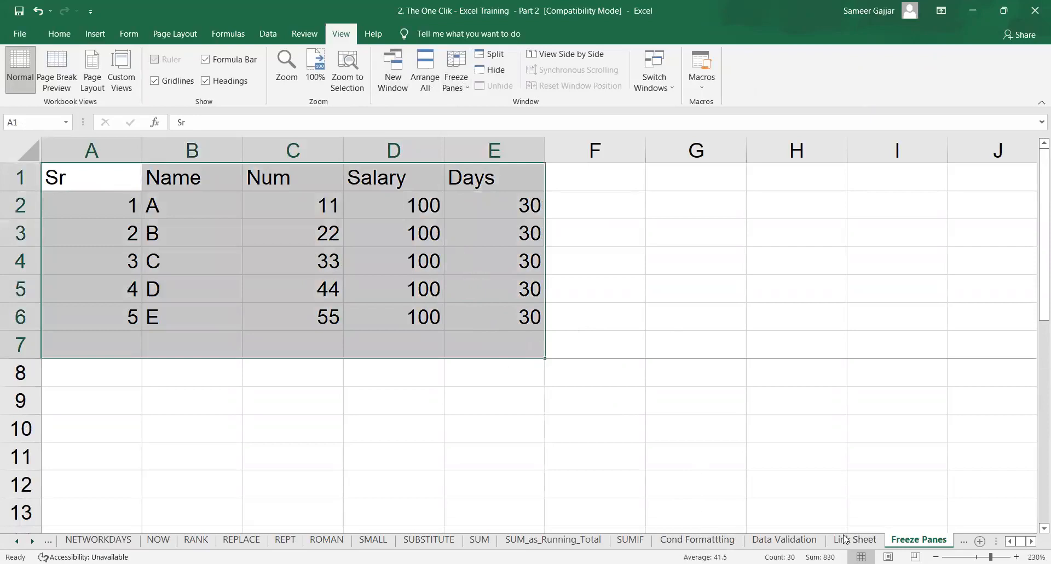
scroll(844, 539, "right", 3)
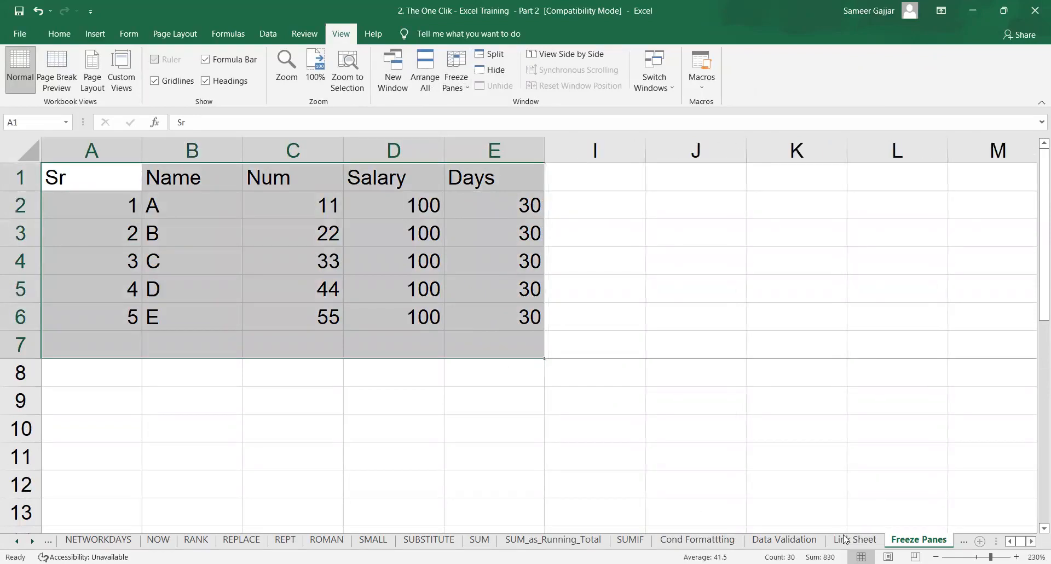
scroll(845, 539, "left", 3)
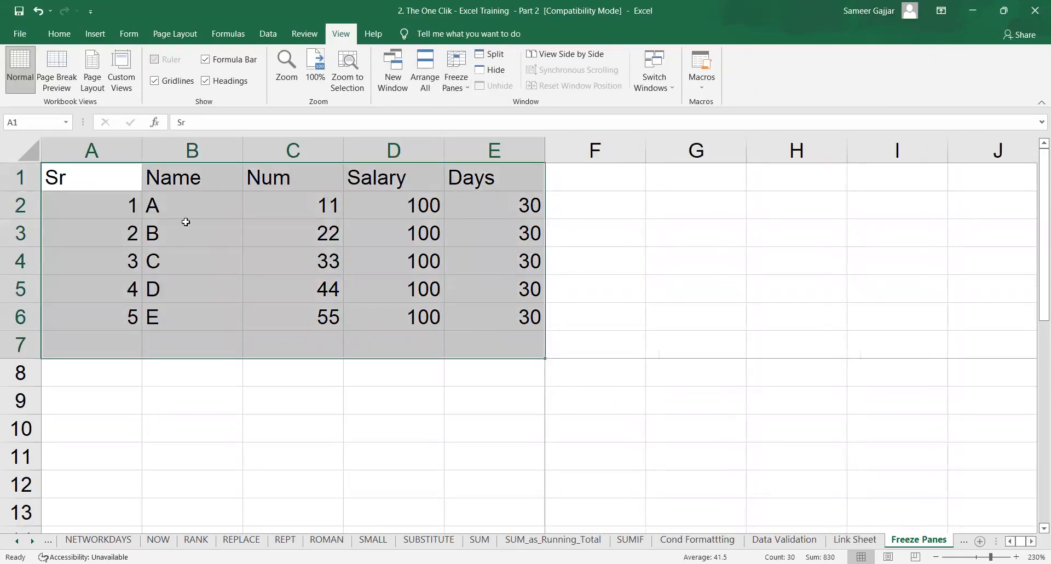
left_click(113, 209)
left_click_drag(230, 212, 270, 207)
left_click(357, 215)
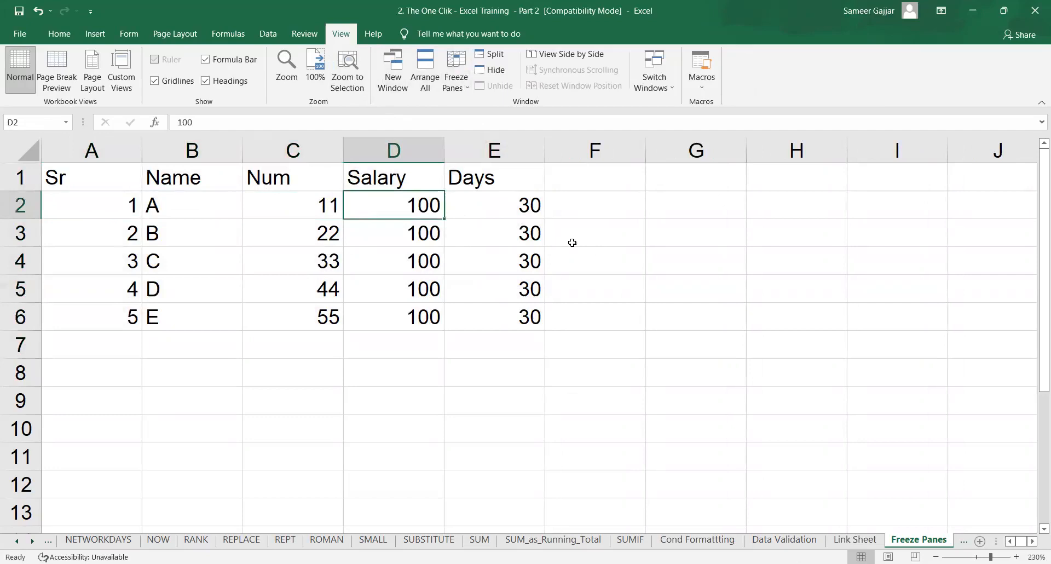
key("ctrl+Page_Down")
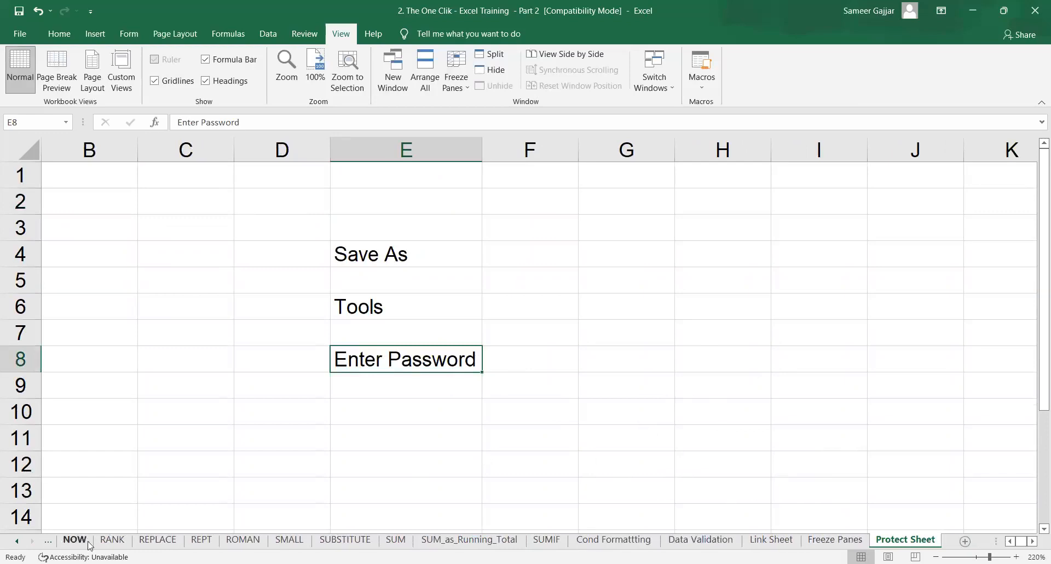
Switch to the ROMAN sheet to view its Roman-numeral examples
left_click(243, 539)
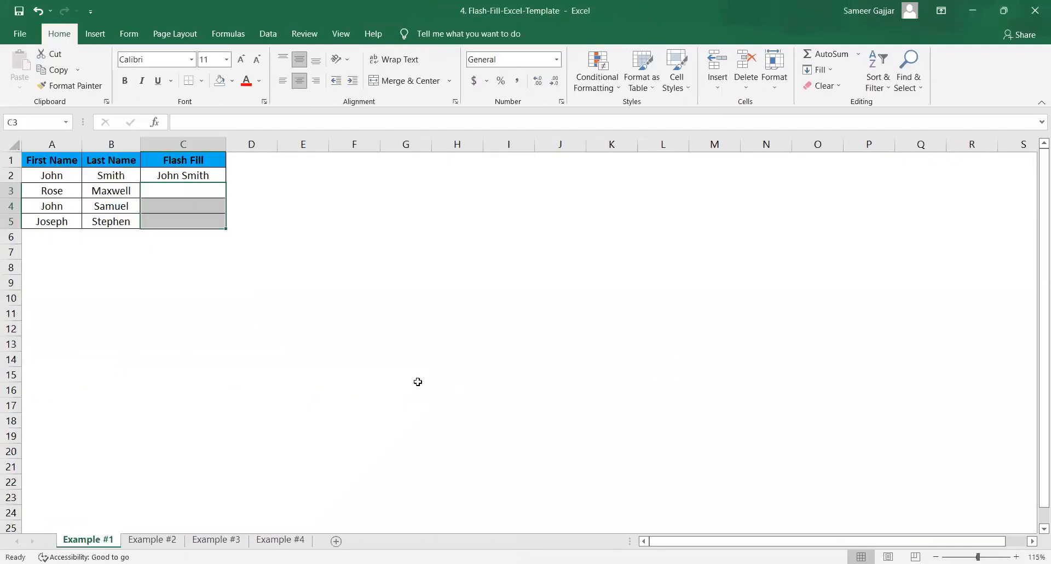
Review the John Smith example built from A2 and B2, then Flash Fill C3 down with Ctrl+E
scroll(769, 487, "up", 4)
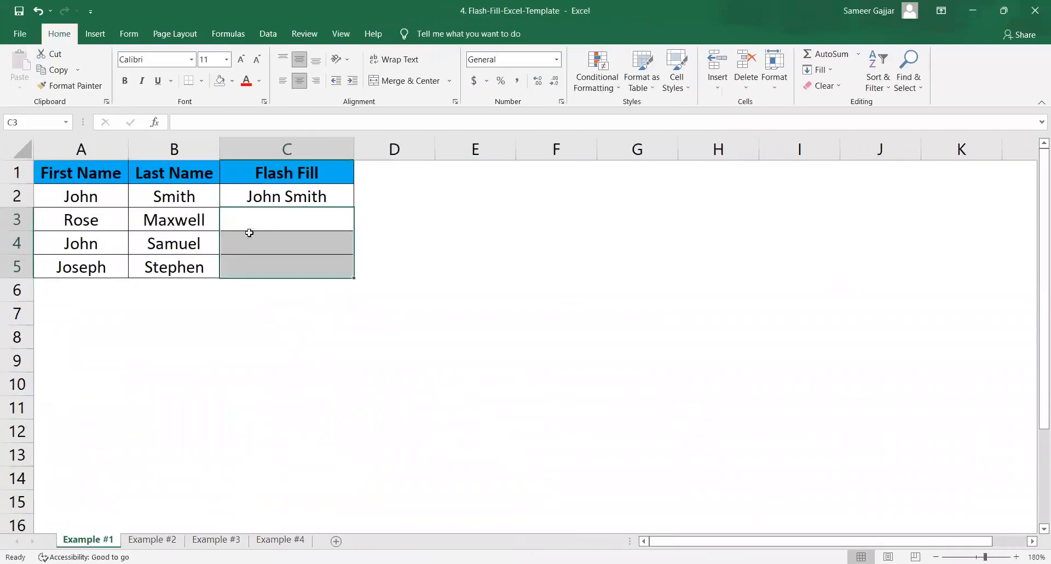
left_click(270, 200)
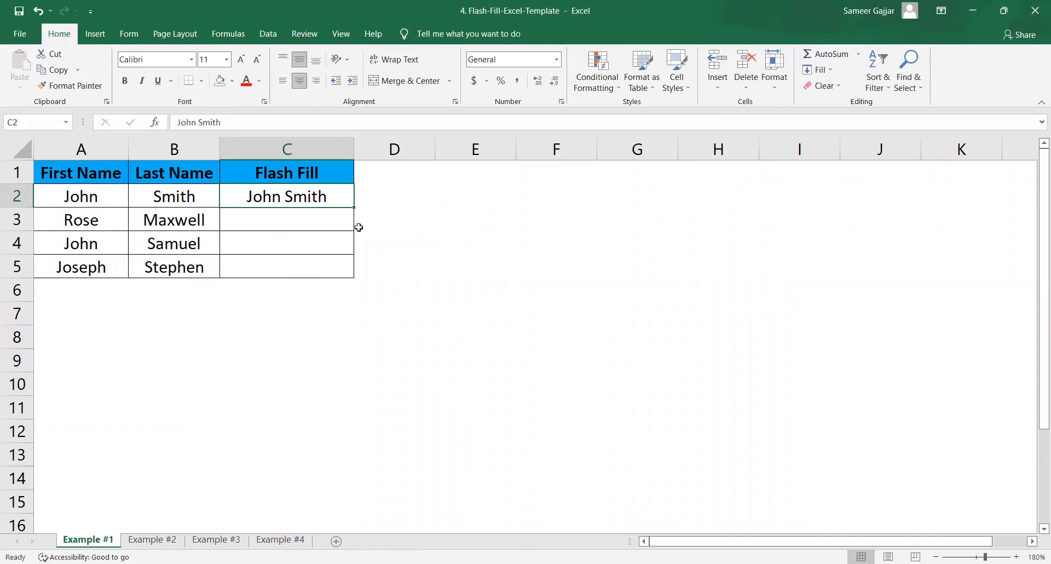
left_click(61, 200)
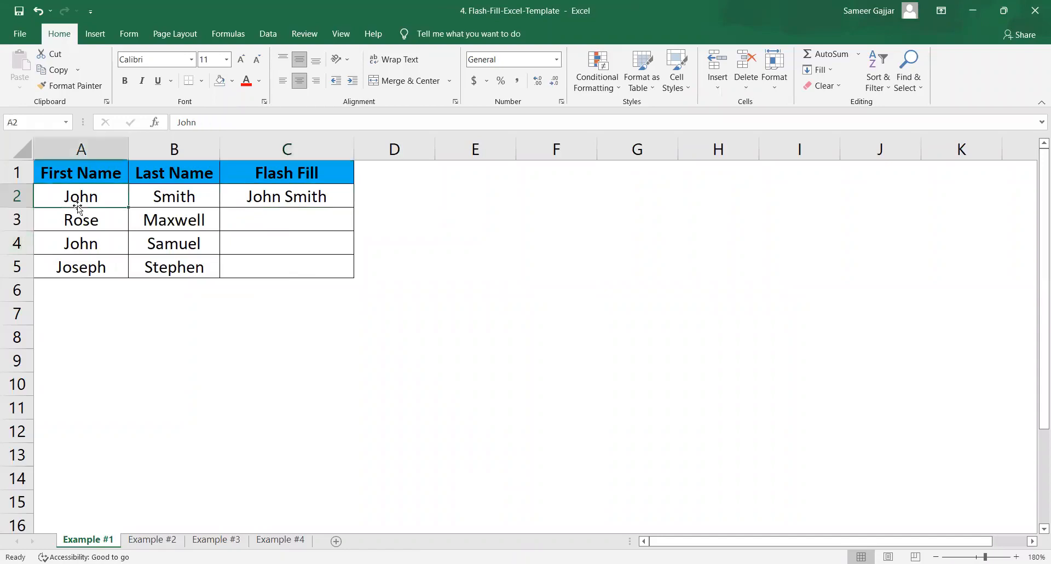
left_click(158, 197)
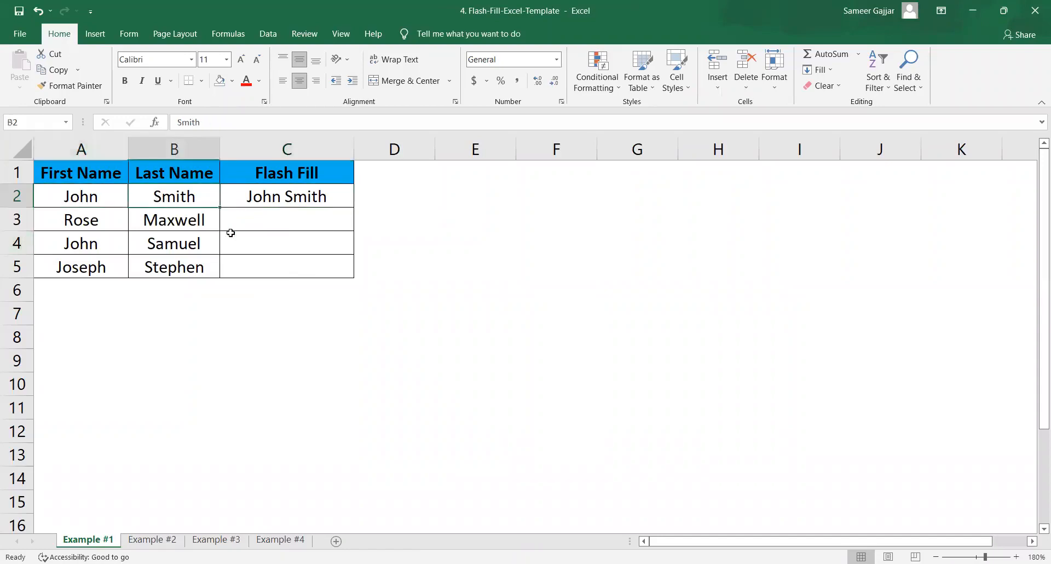
left_click(279, 198)
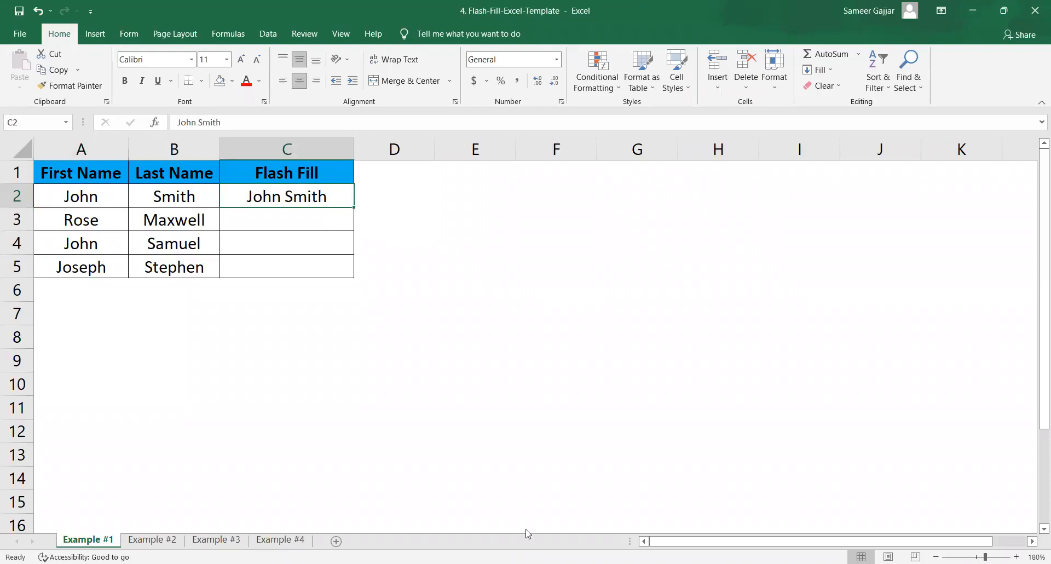
left_click(315, 227)
left_click(300, 200)
left_click(304, 217)
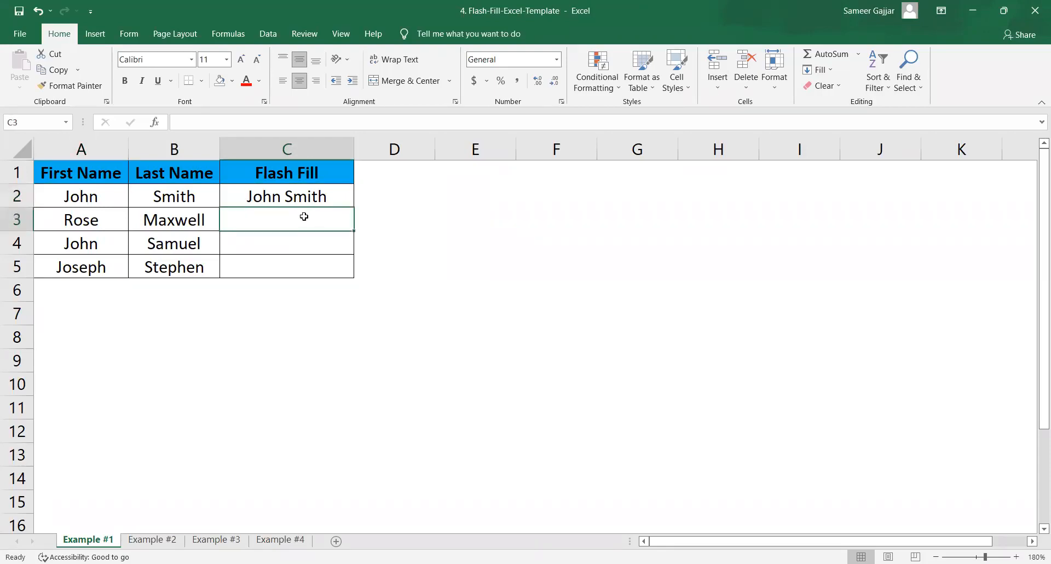
key("ctrl+e")
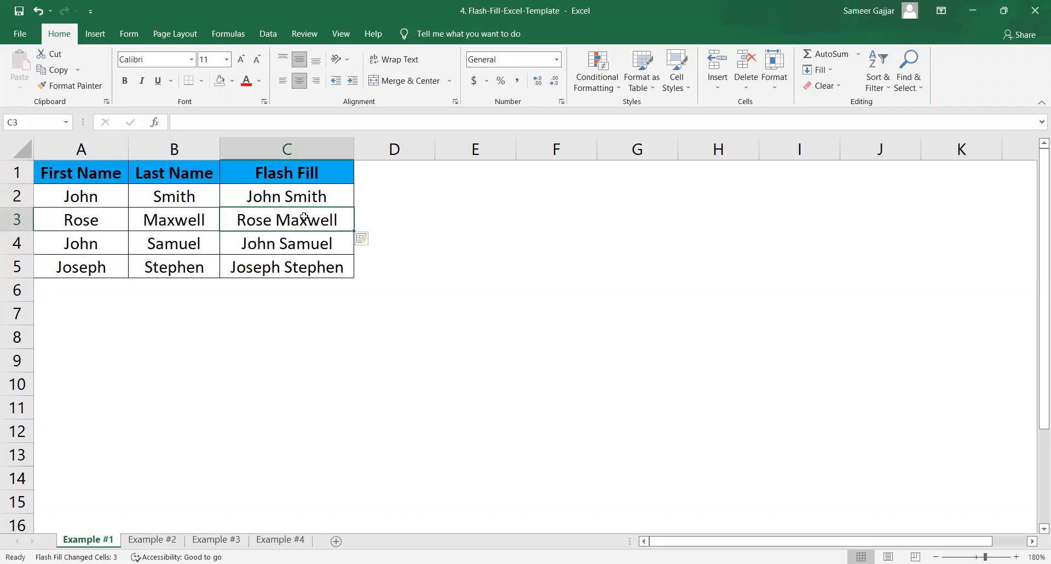
left_click(500, 284)
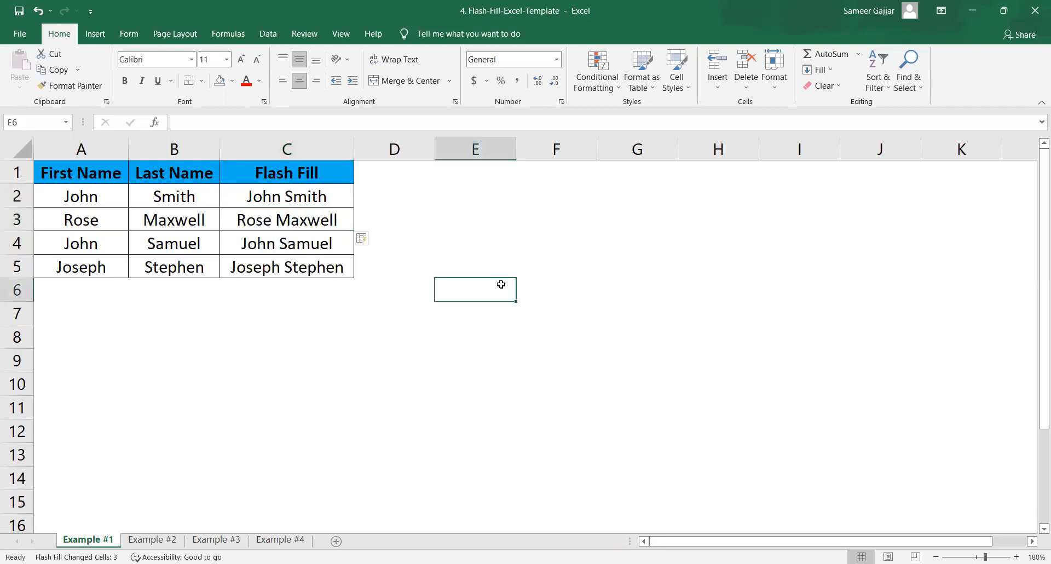
Clear C3:C5 and re-run Flash Fill from C3 to regenerate the full names
left_click_drag(323, 220, 323, 259)
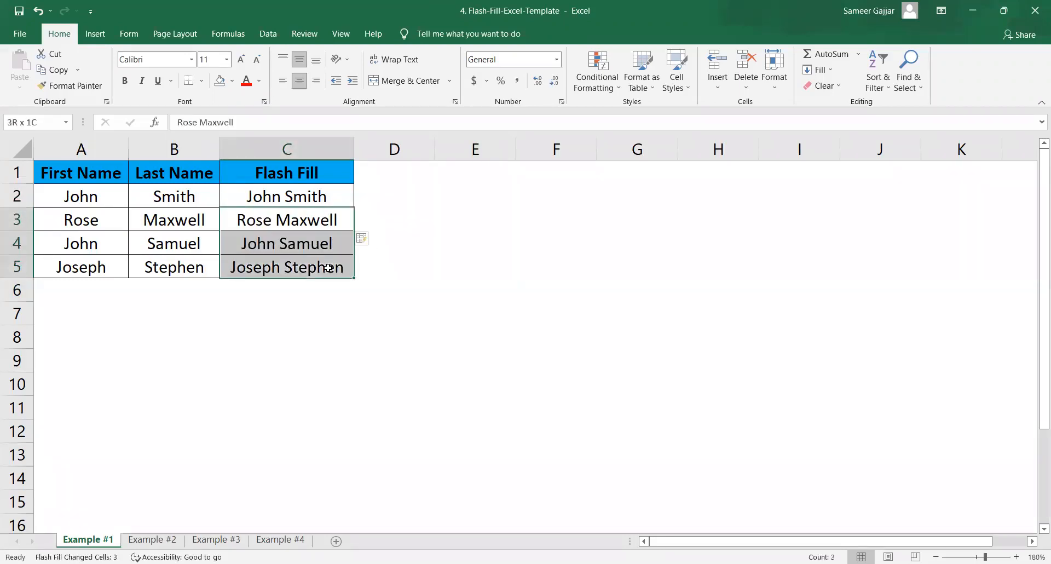
key("Delete")
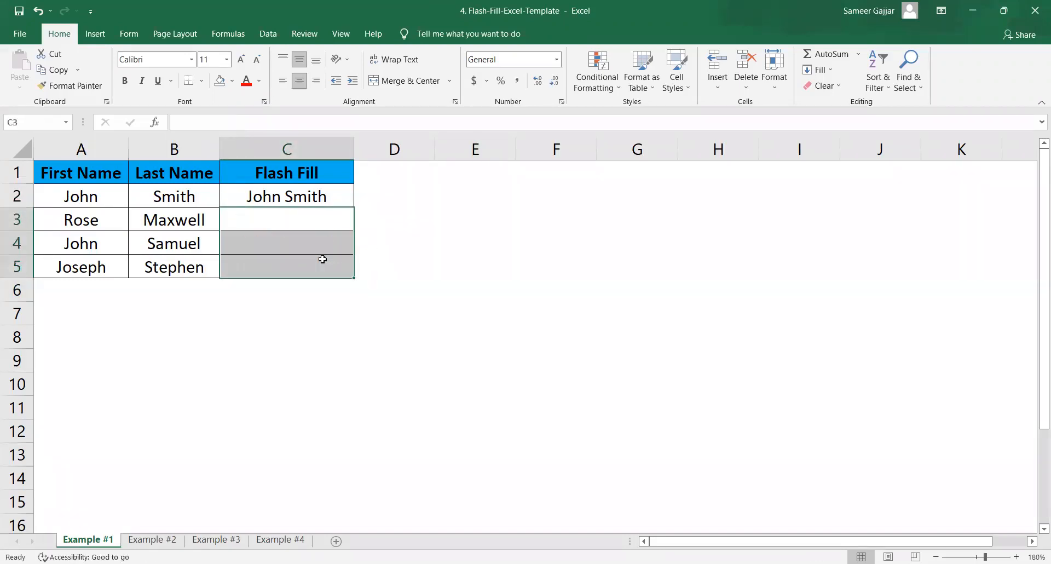
left_click(312, 200)
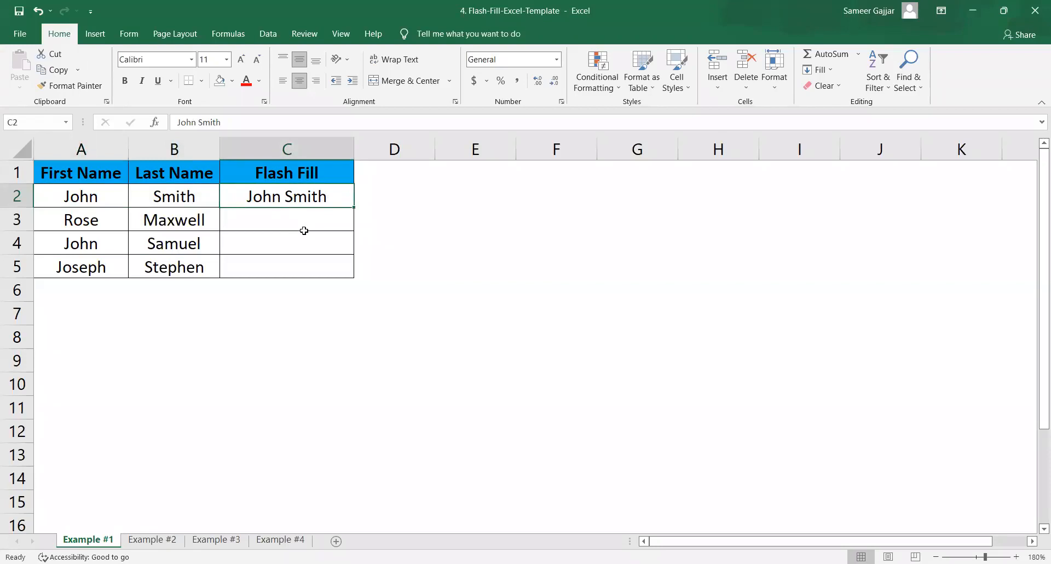
left_click(313, 224)
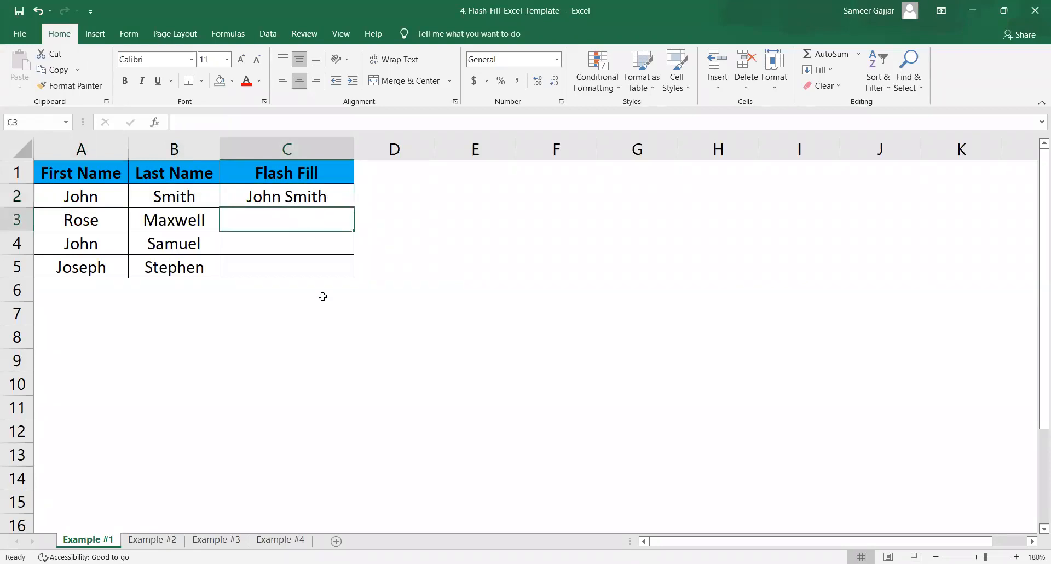
key("ctrl+e")
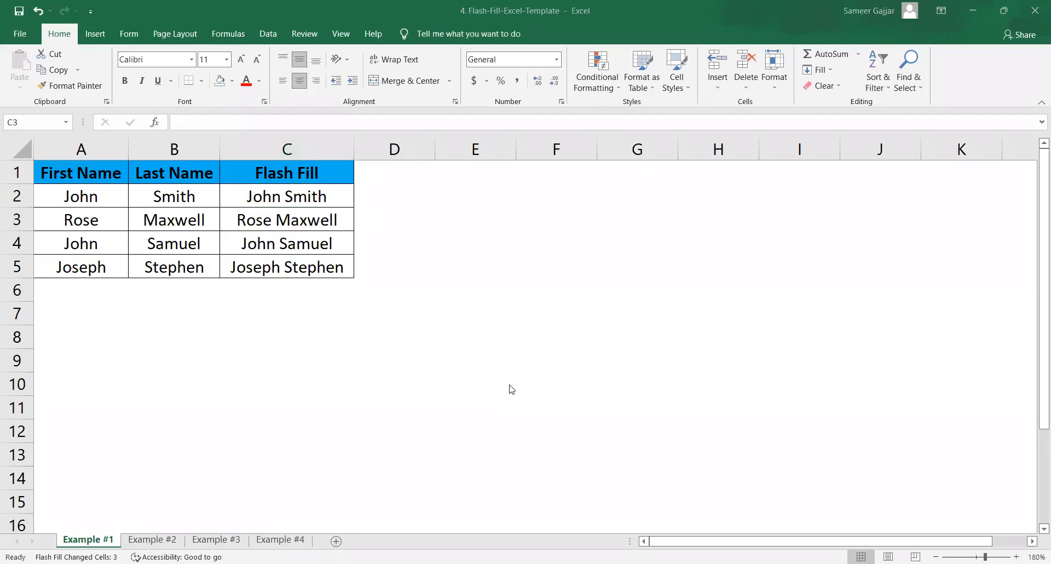
Clear the extracted place names in B3:B14 on the Example #4 sheet
left_click(181, 541)
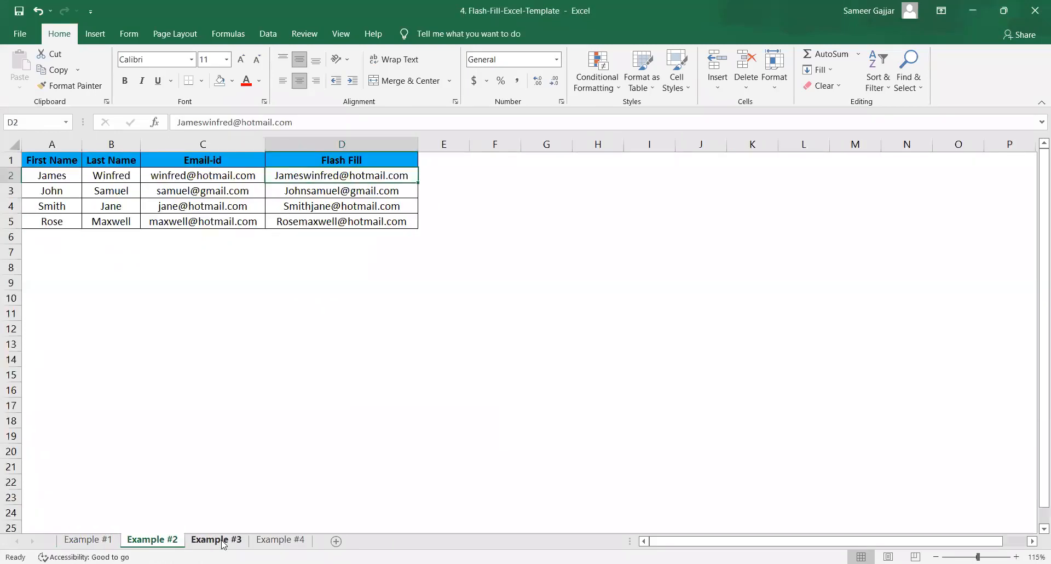
left_click(216, 539)
left_click(276, 539)
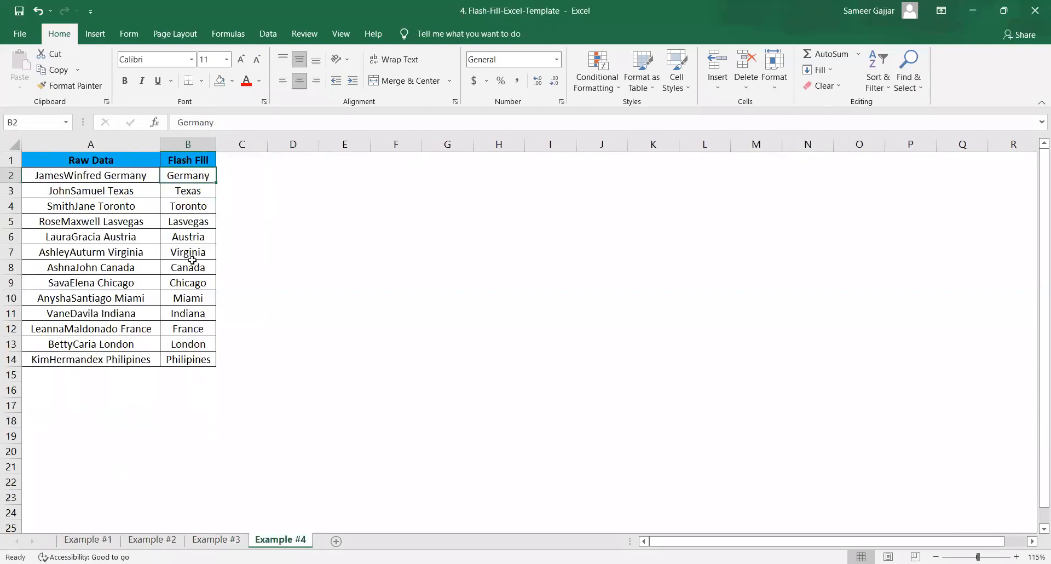
left_click_drag(198, 188, 193, 359)
key("Delete")
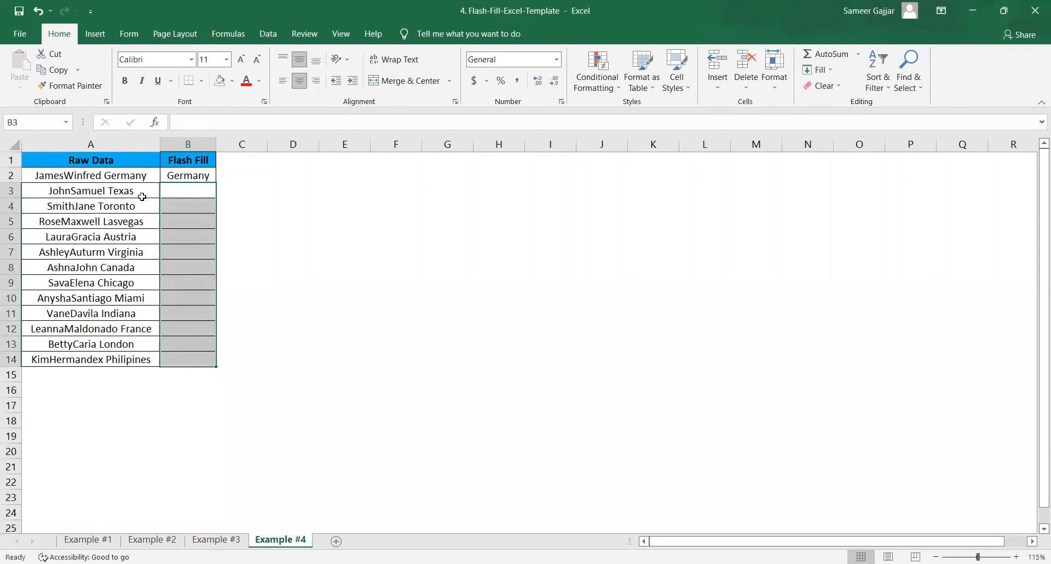
Flash Fill from B3 with Ctrl+E to re-extract places Texas through Philipines
left_click(203, 177)
left_click(171, 185)
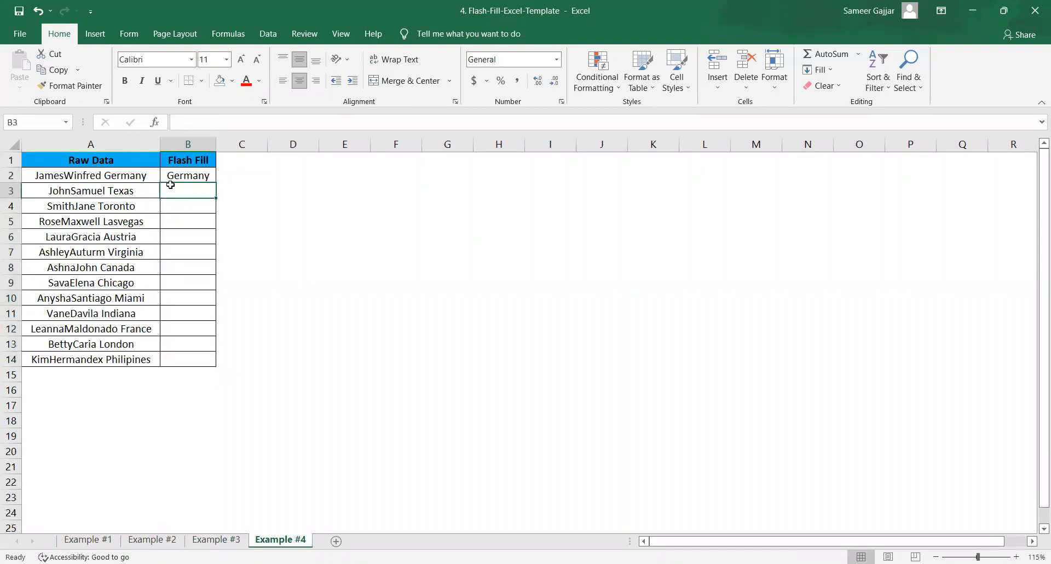
key("ctrl+e")
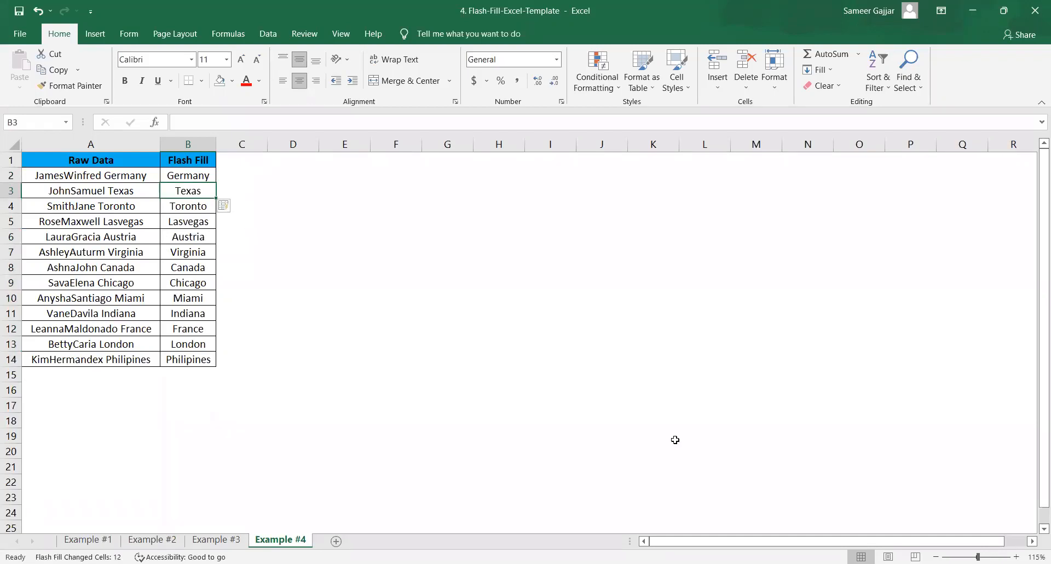
scroll(674, 440, "up", 3)
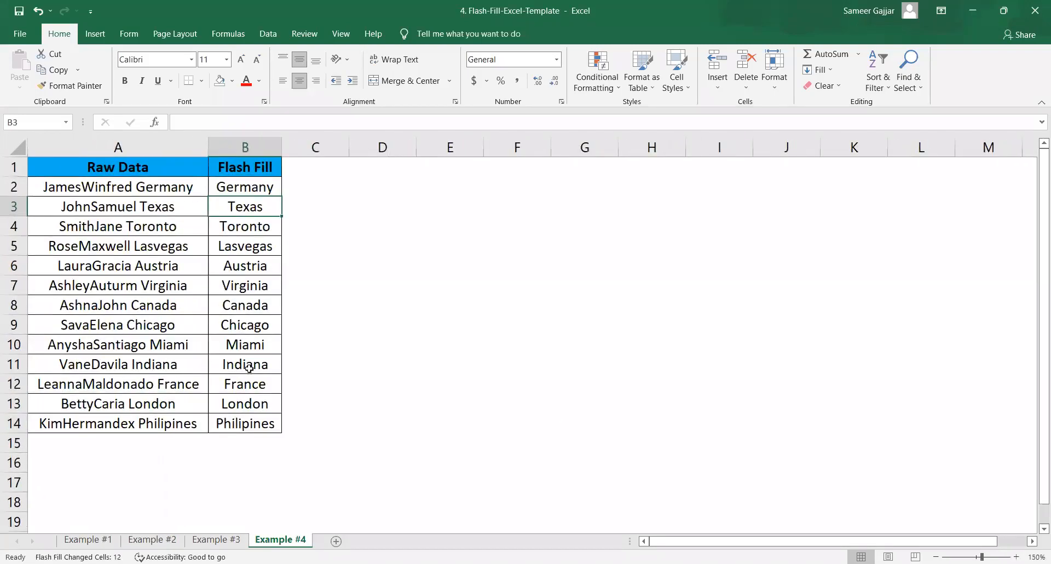
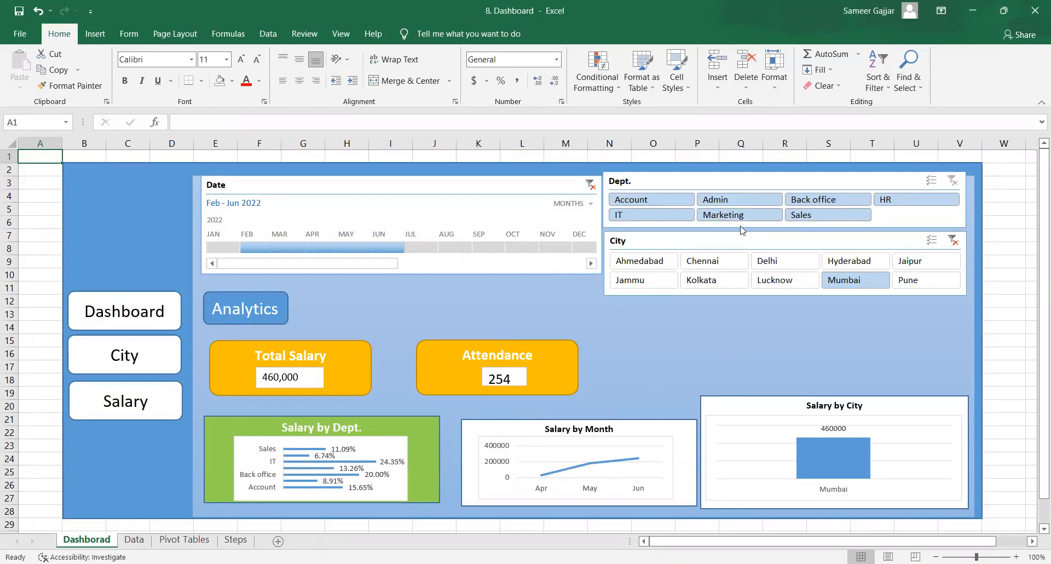
Try the Dept. and City slicers, ending filtered to Account in Mumbai (Total Salary 72,000)
left_click(633, 203)
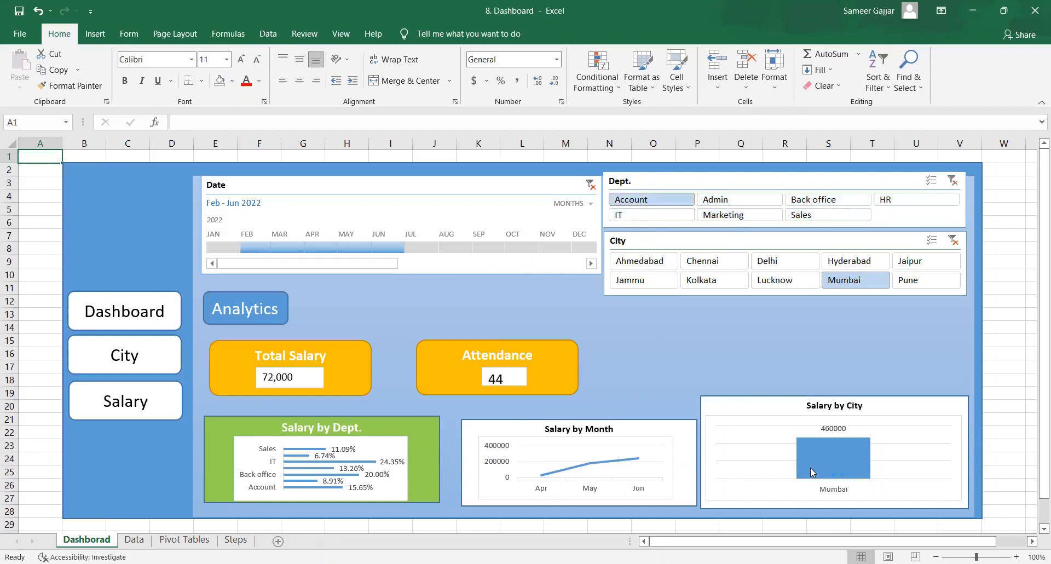
left_click(654, 215)
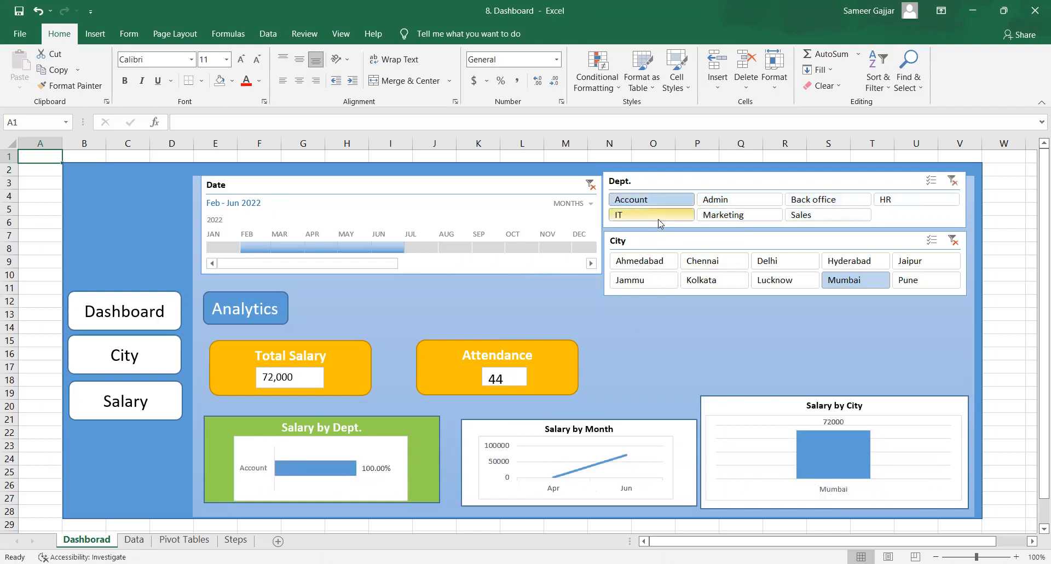
left_click(797, 217)
left_click(656, 265)
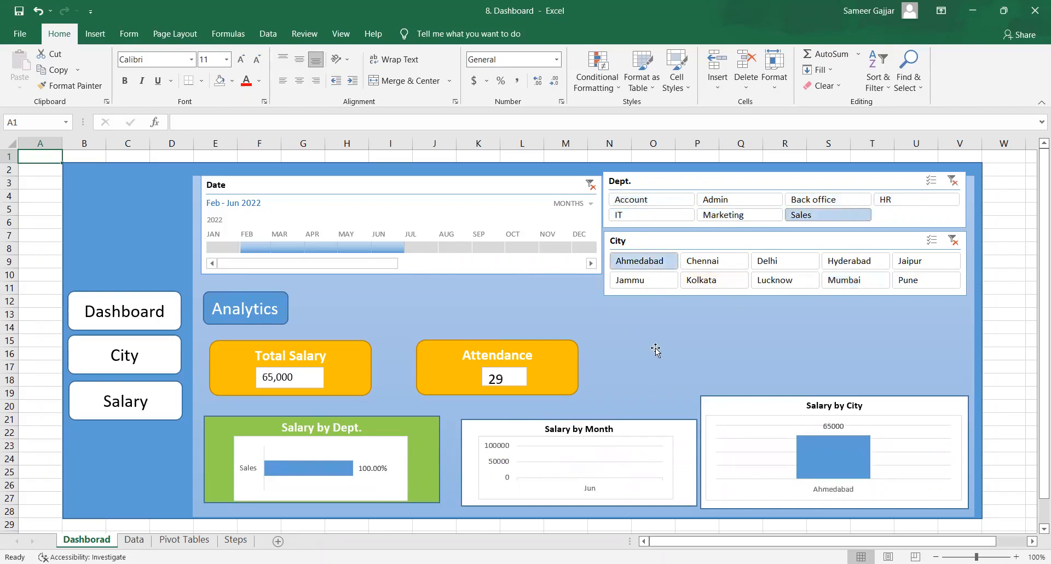
left_click(663, 284)
left_click(774, 281)
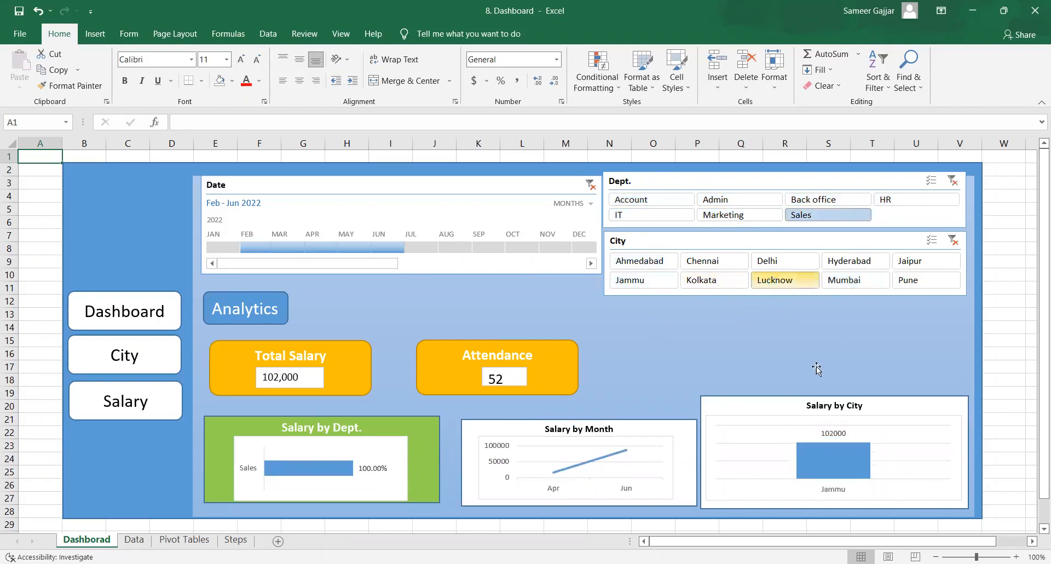
left_click(848, 284)
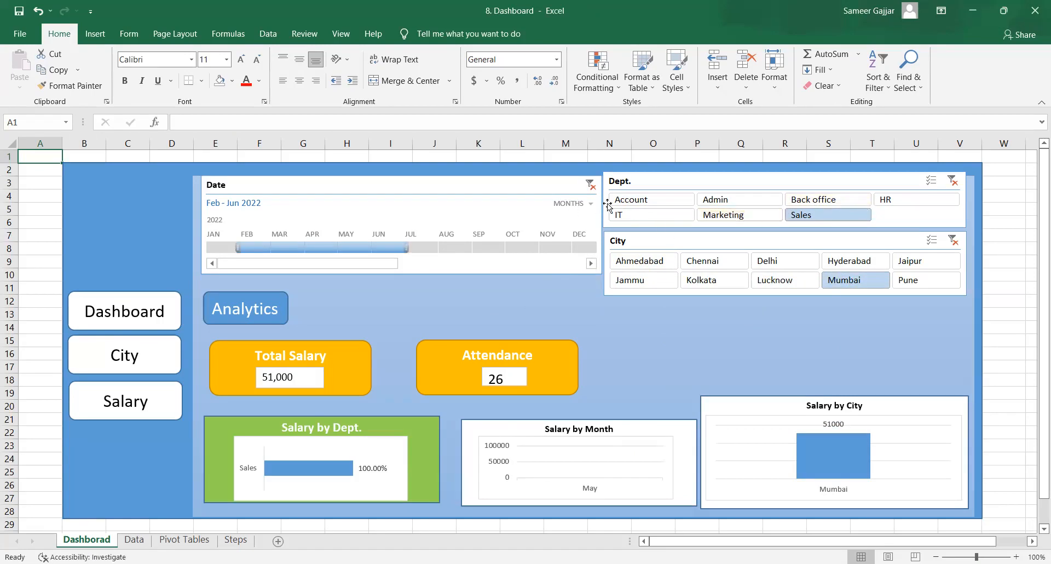
left_click(629, 201)
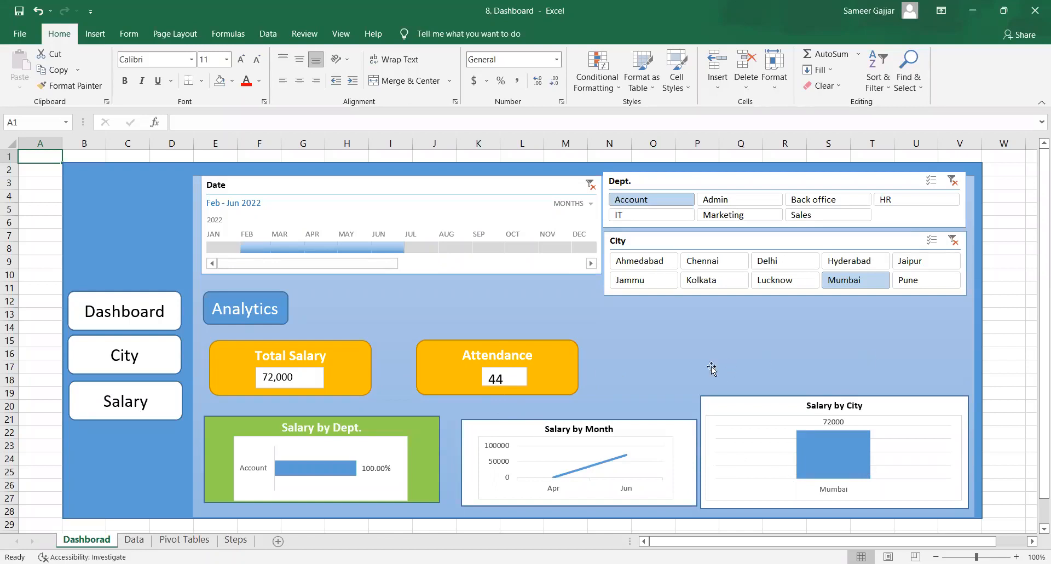
left_click(143, 539)
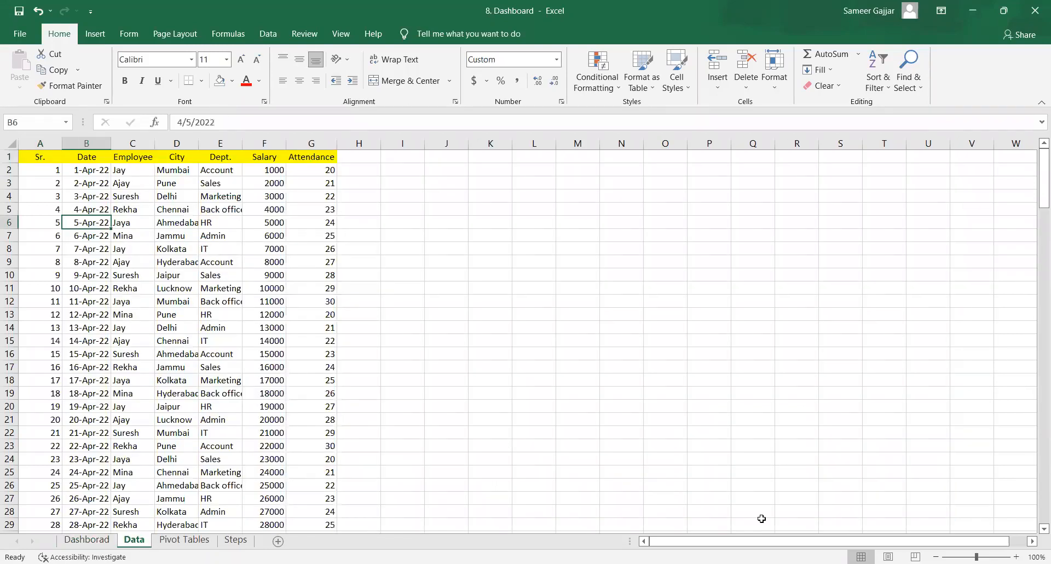
scroll(761, 518, "up", 5)
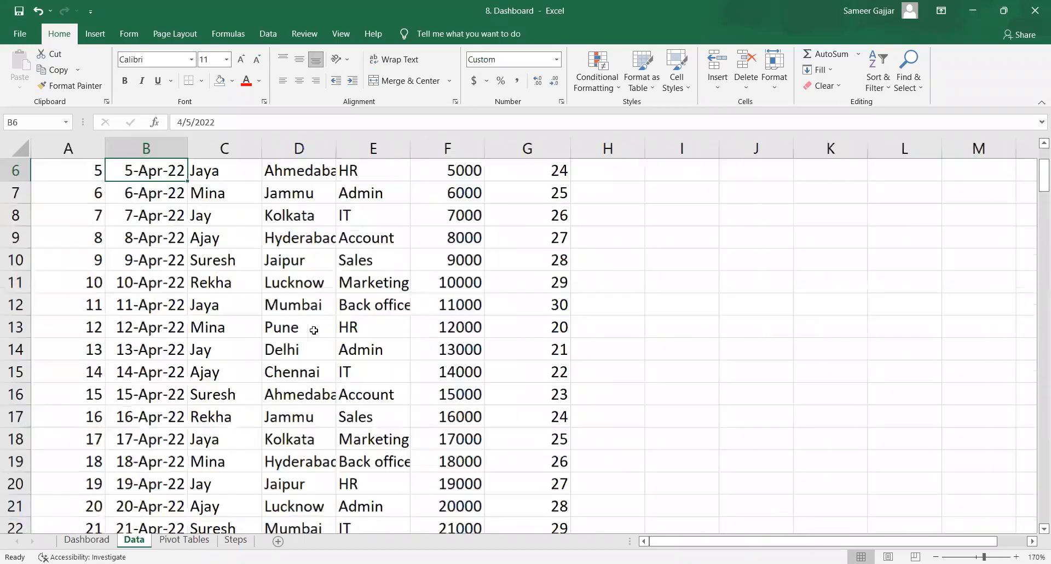
scroll(513, 234, "up", 2)
left_click(183, 540)
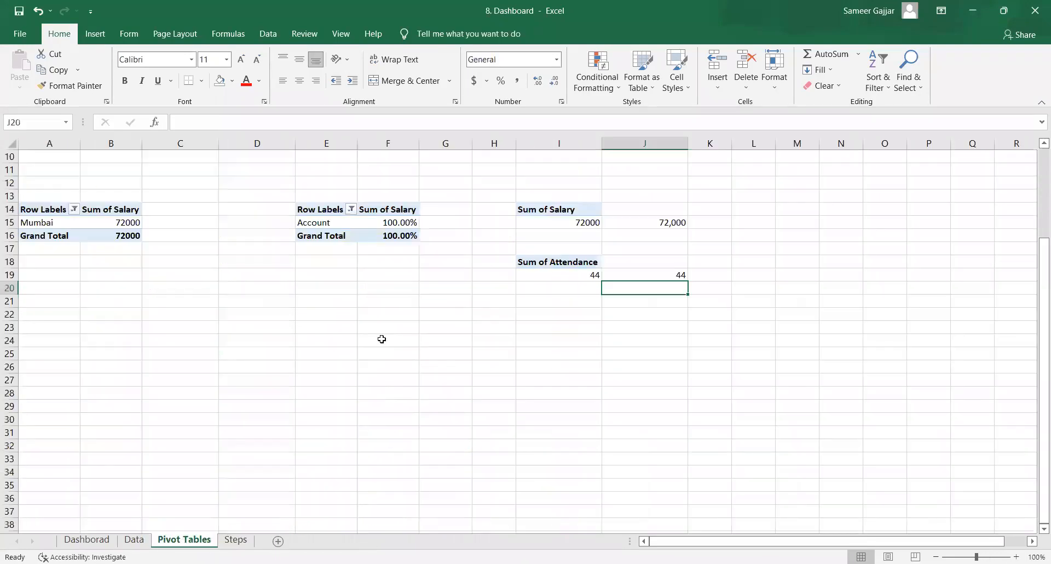
scroll(315, 340, "up", 3)
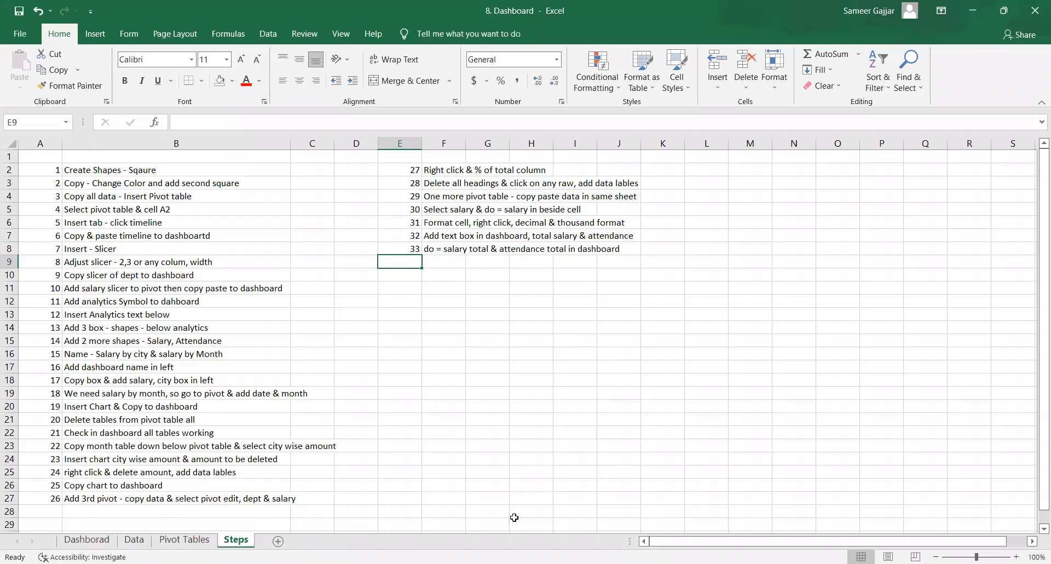
left_click(103, 541)
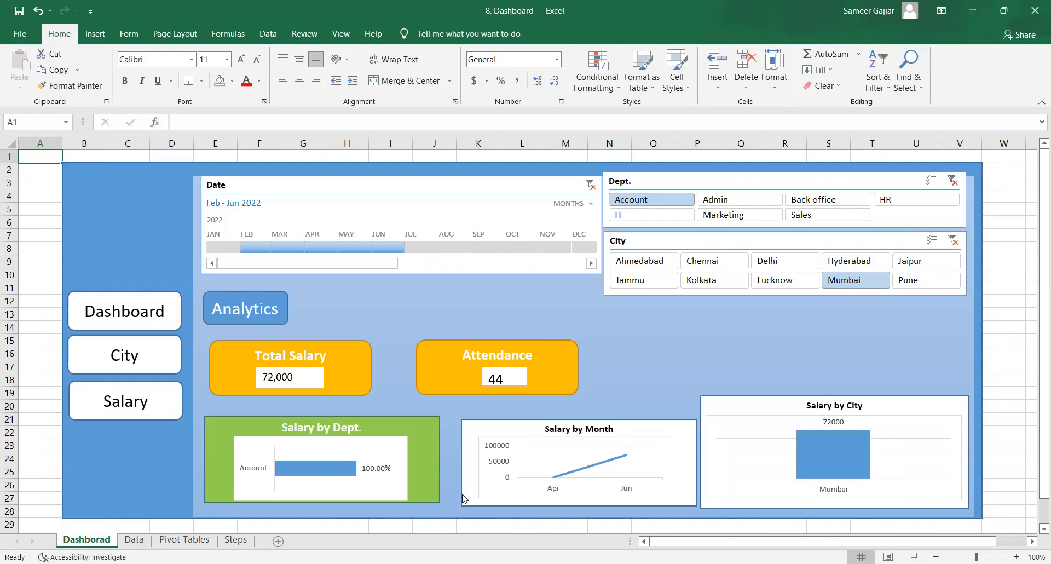
key("alt+Tab")
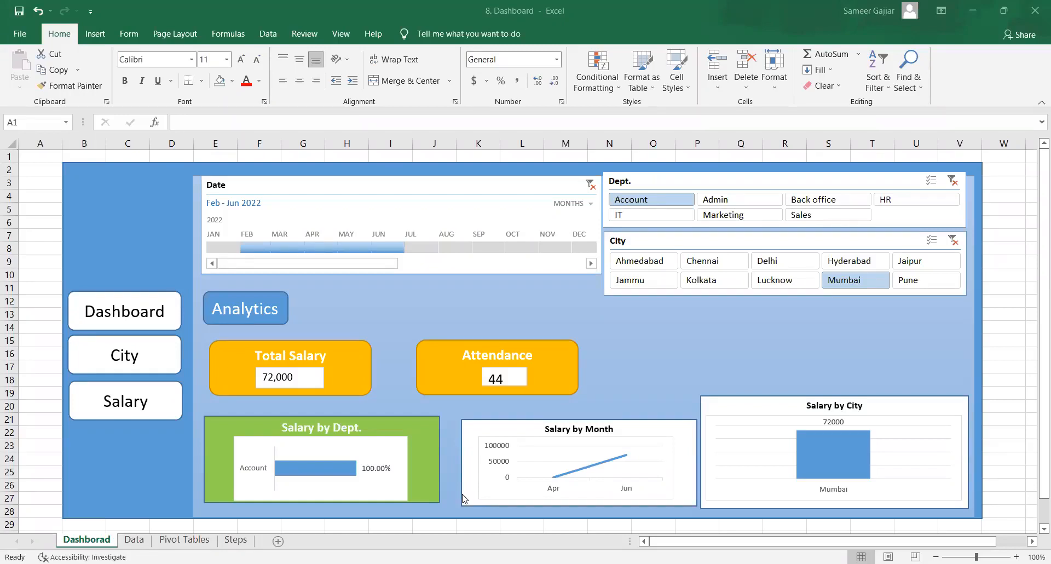
left_click(672, 397)
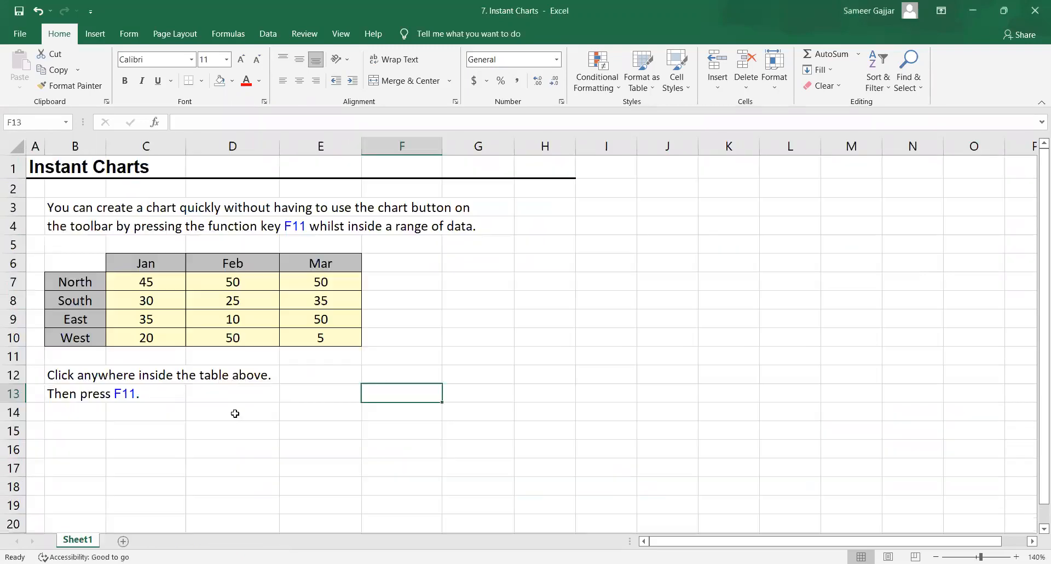
In the Instant Charts workbook, select C7:E10 and bring up the recommended chart suggestions
left_click(235, 413)
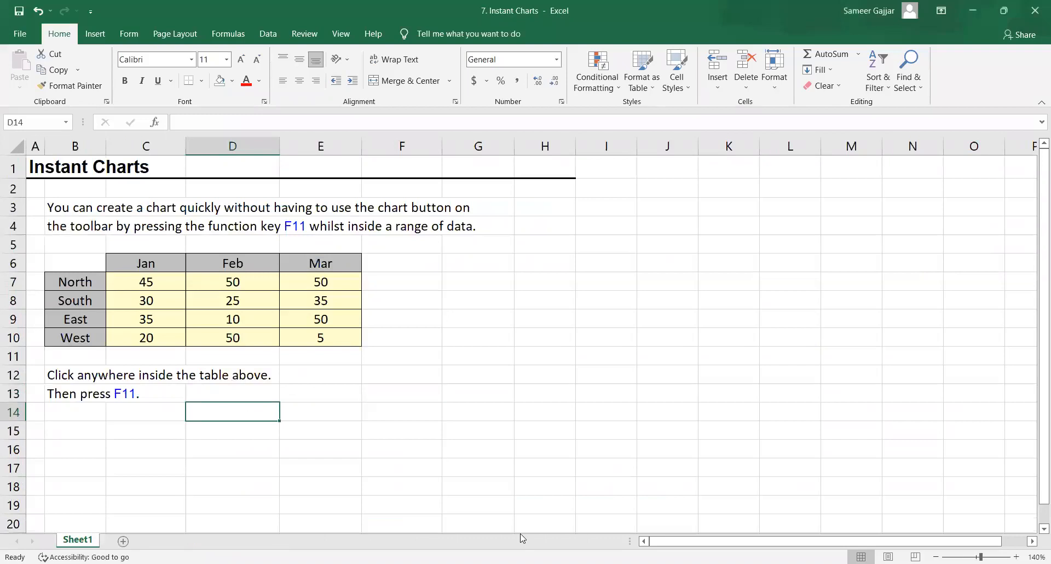
left_click_drag(147, 282, 324, 335)
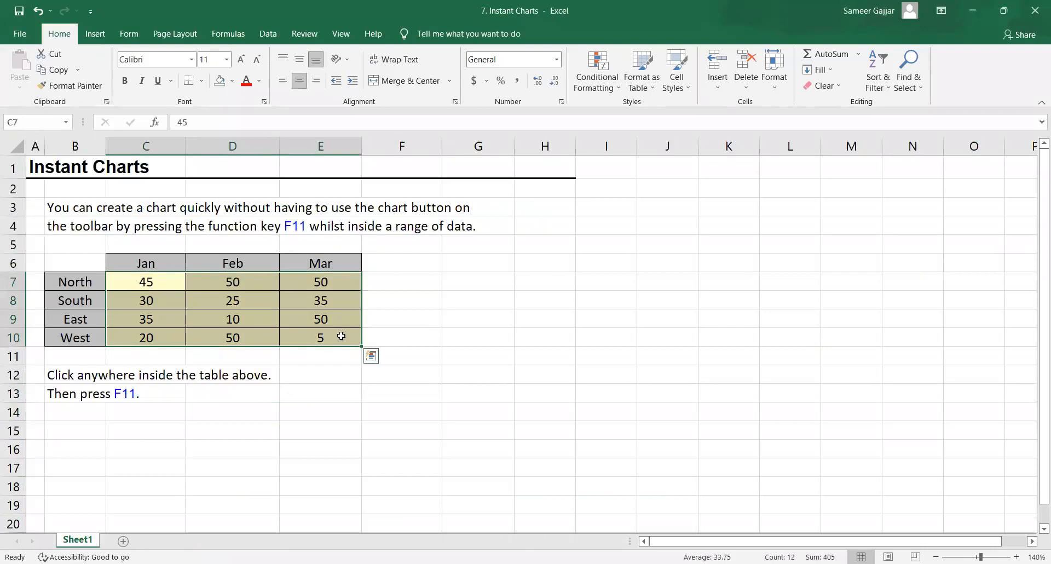
left_click(97, 36)
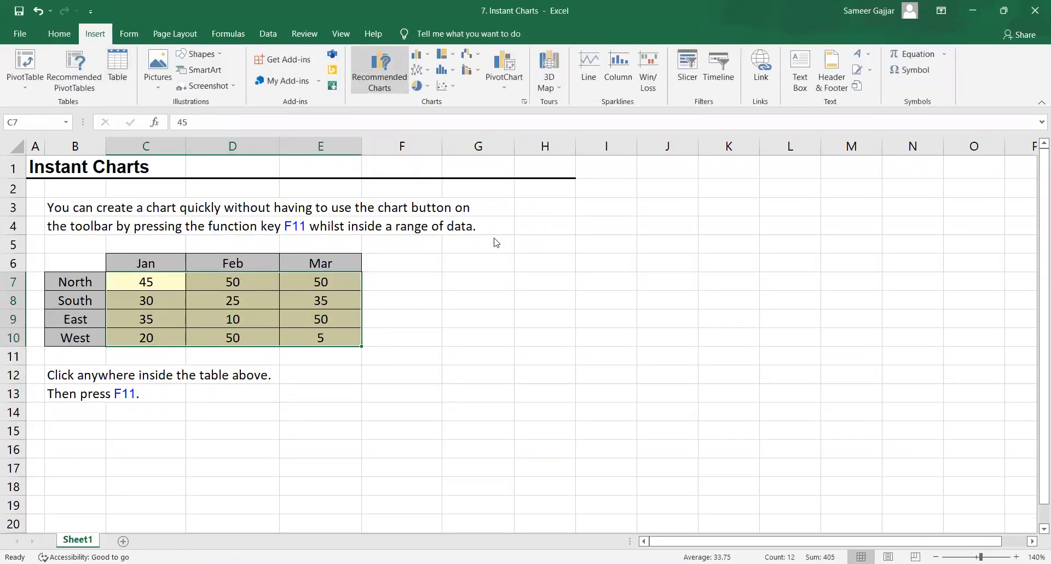
key("F11")
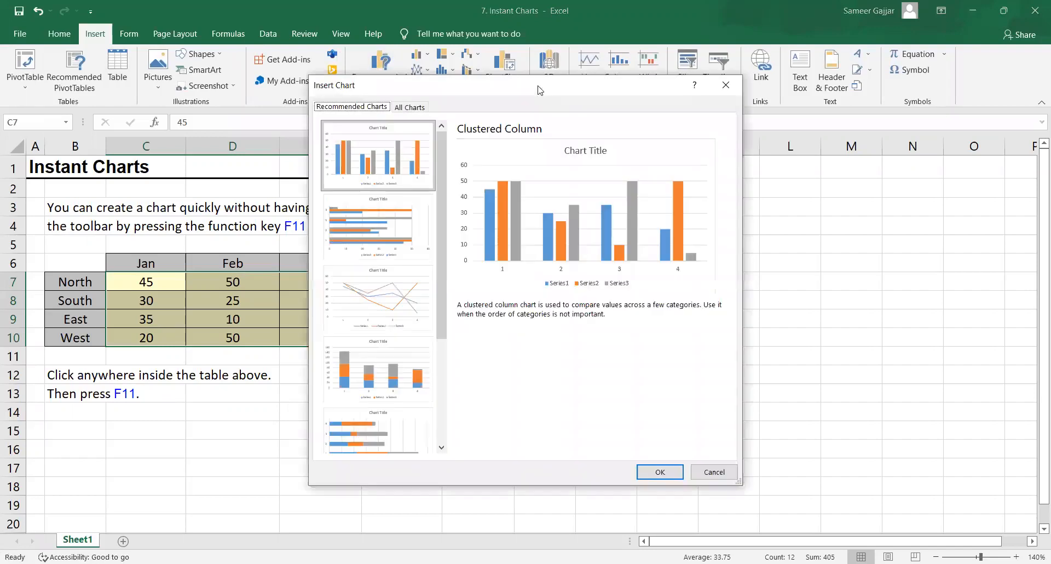
Insert the stacked column chart suggestion for the regional Jan–Mar figures
left_click(529, 242)
left_click(537, 325)
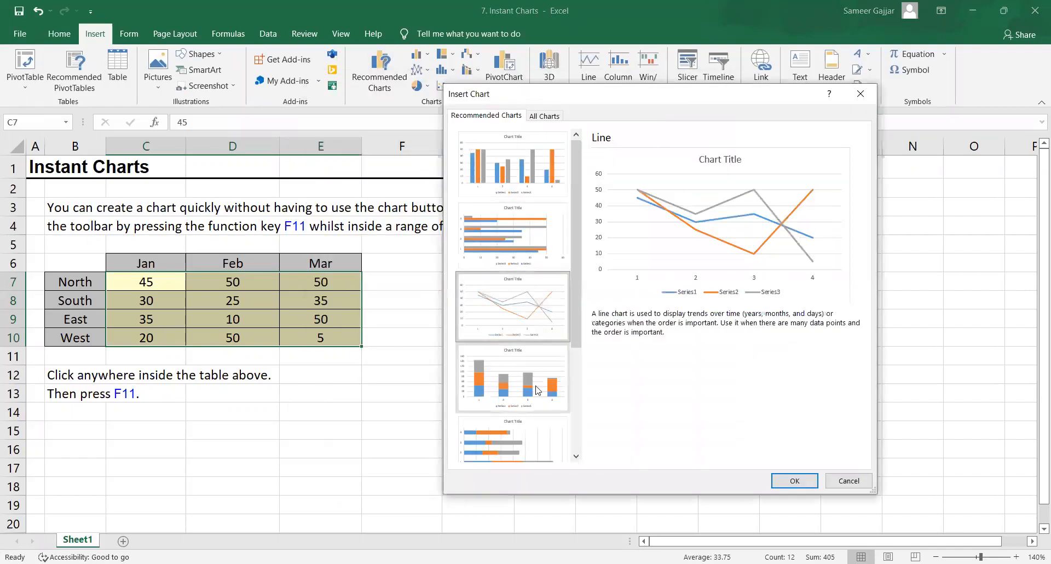
left_click(537, 389)
left_click(803, 480)
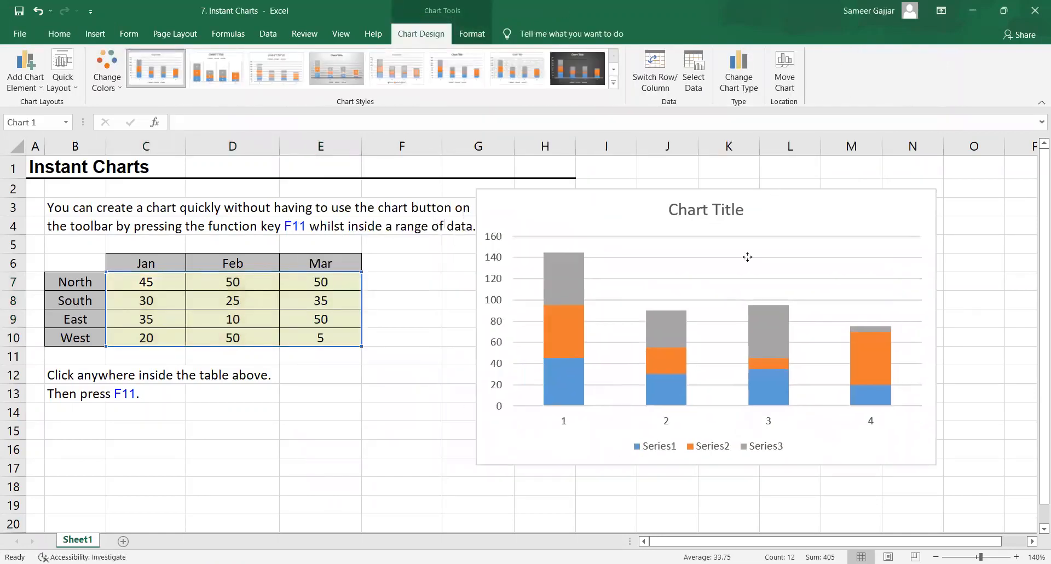
Delete the chart title and the horizontal axis labels 1–4
left_click(697, 213)
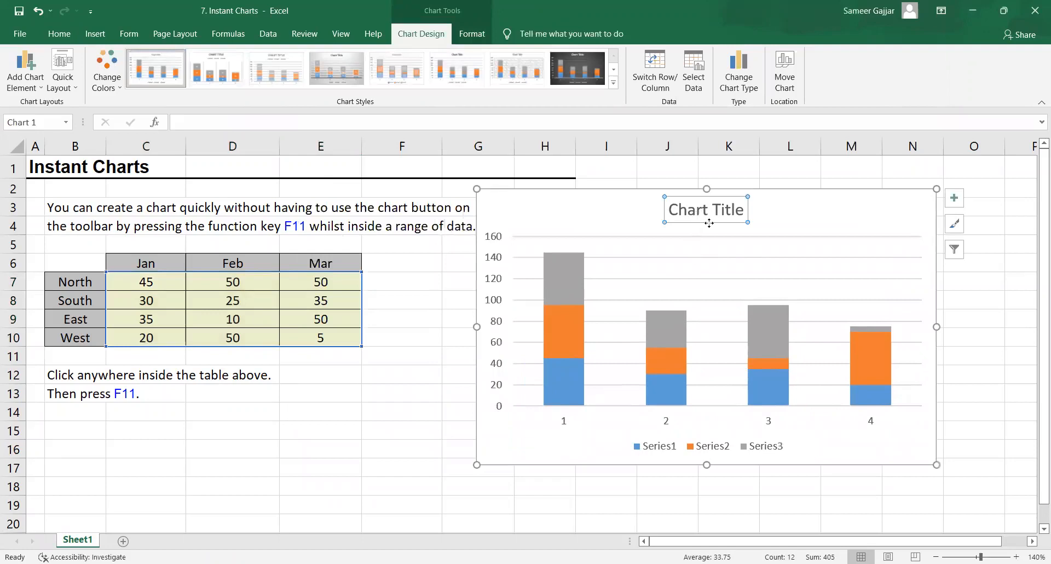
key("Delete")
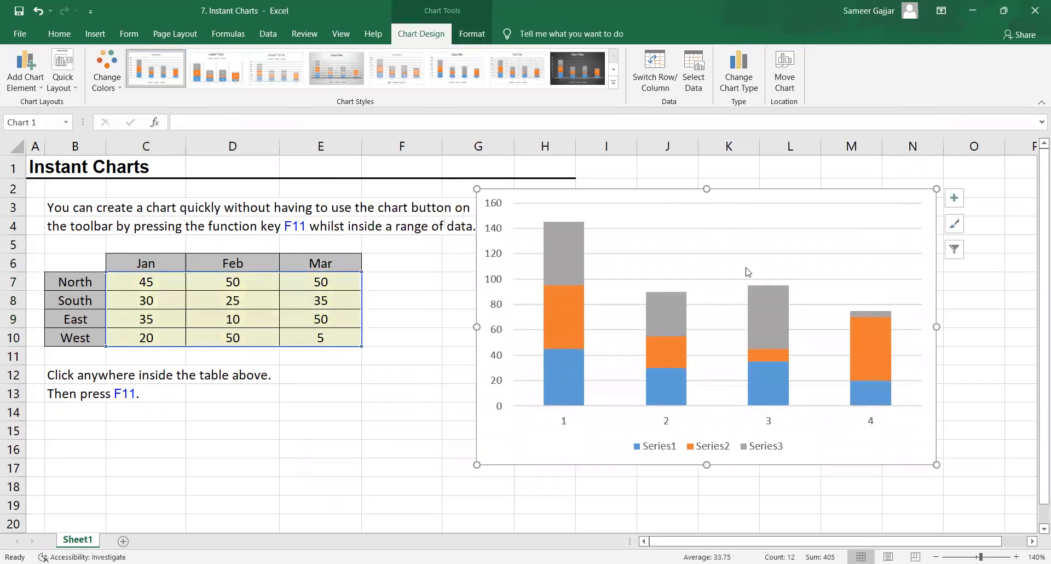
left_click(782, 449)
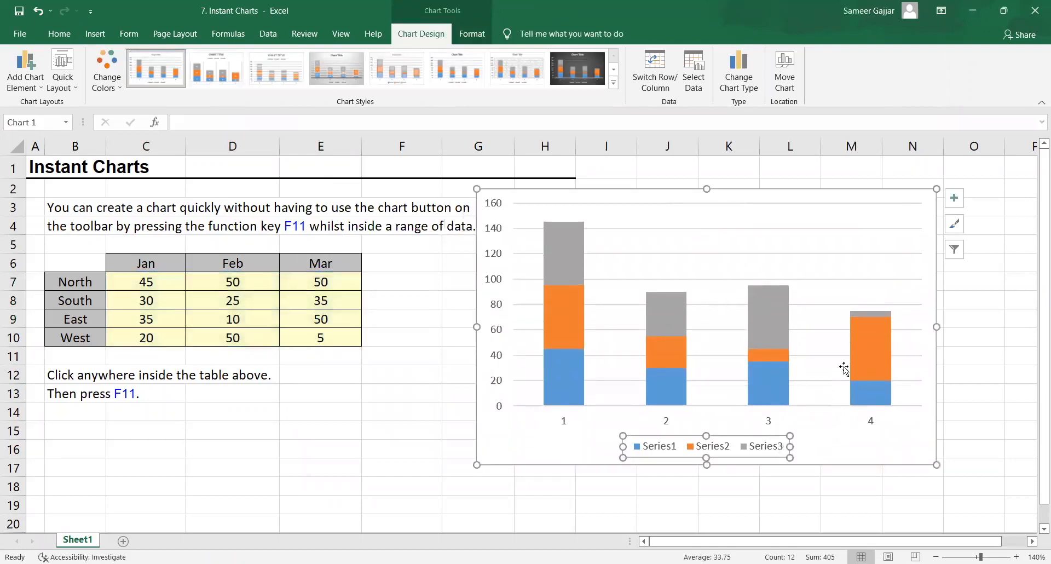
left_click(878, 424)
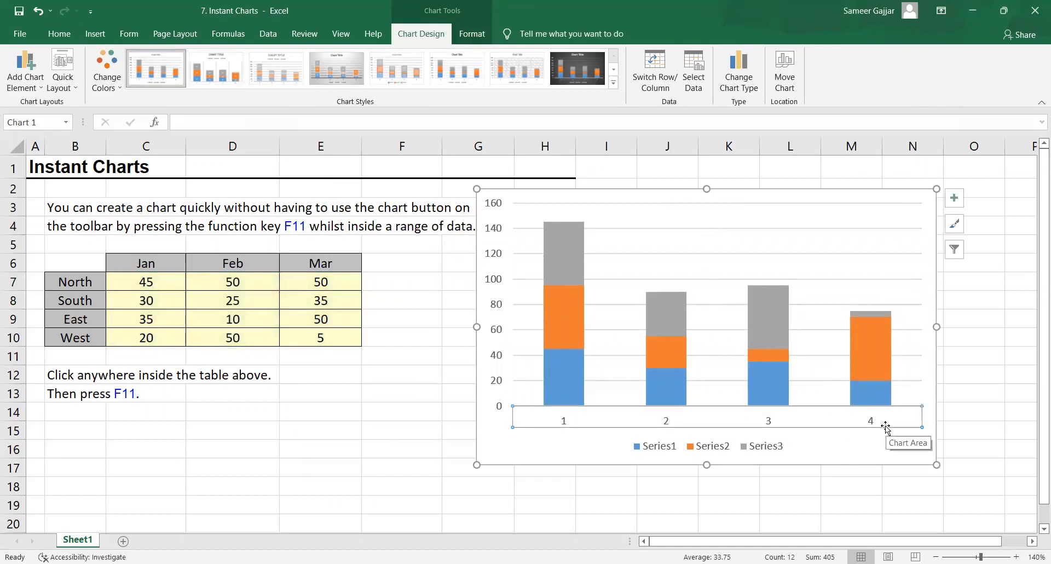
key("Delete")
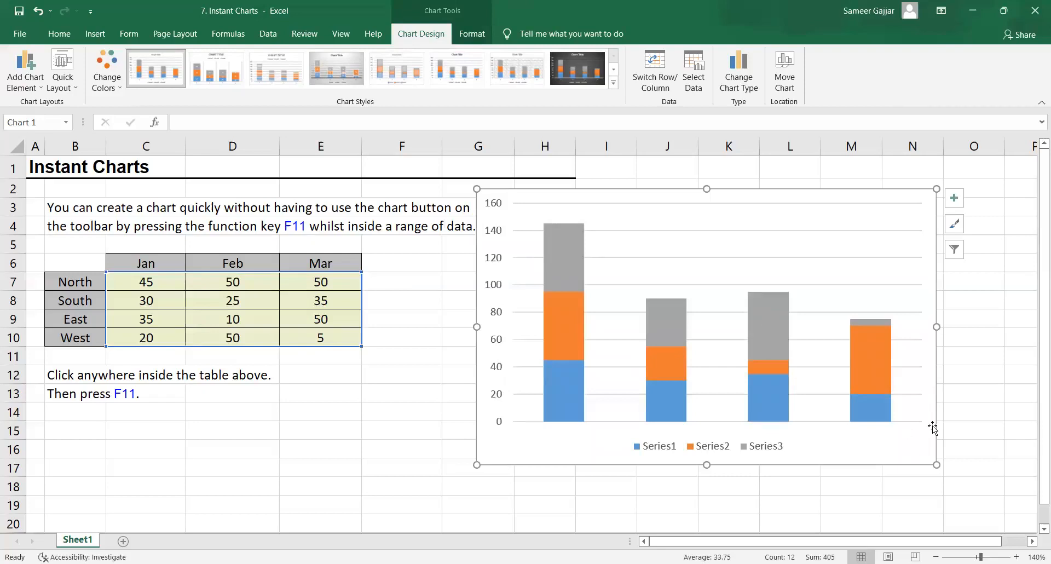
Shrink the chart from its corner handle, then delete the embedded chart
left_click(786, 347)
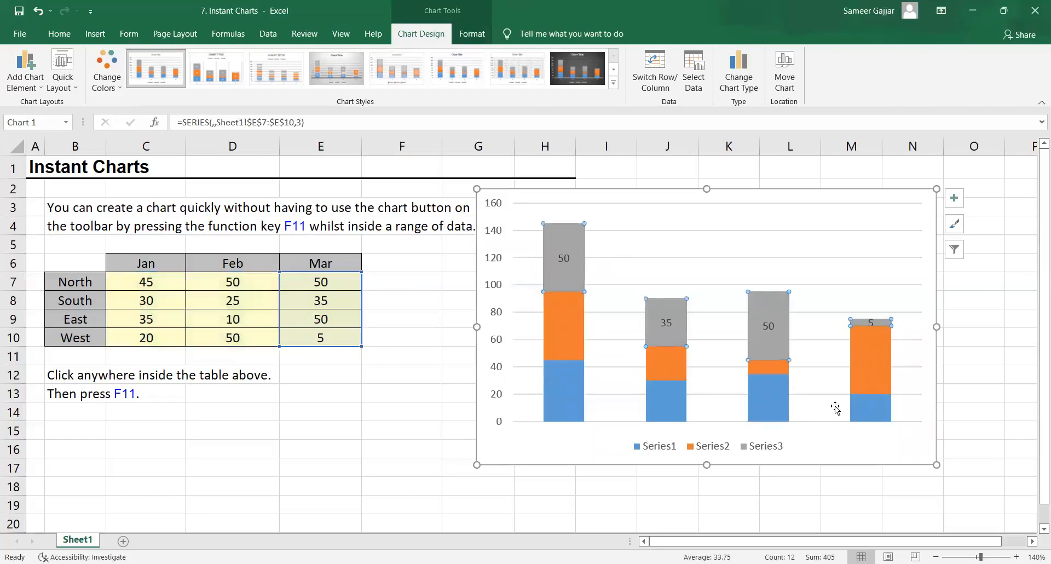
left_click_drag(936, 465, 923, 380)
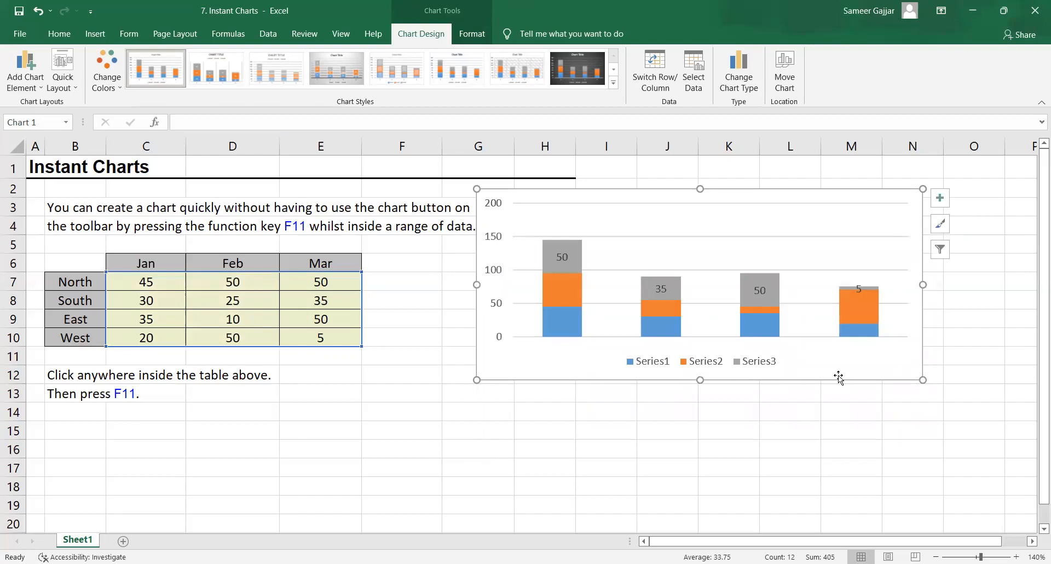
key("Delete")
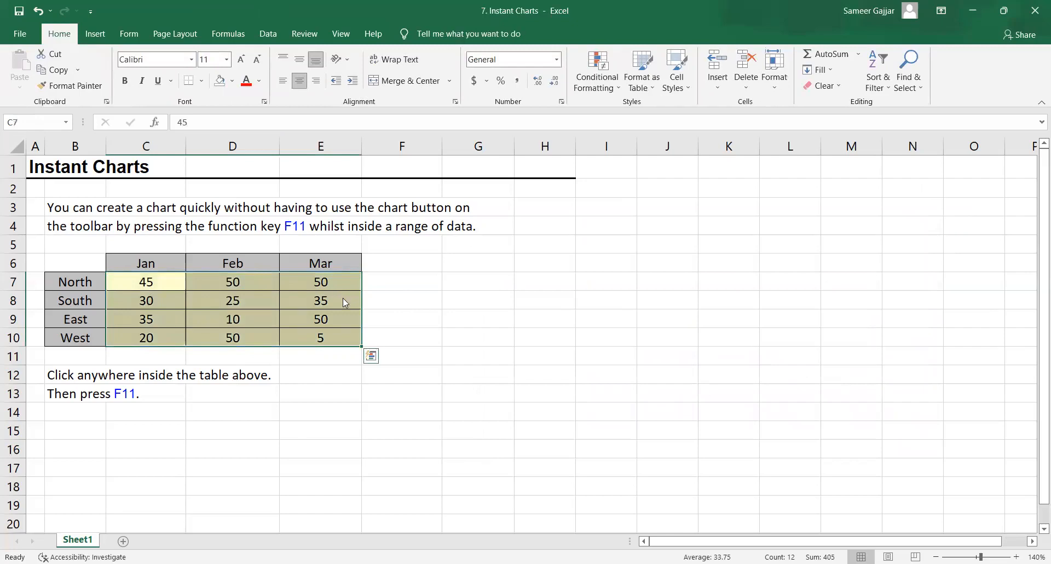
Create the chart on its own Chart1 sheet with F11 and apply the hatched-bar style
key("F11")
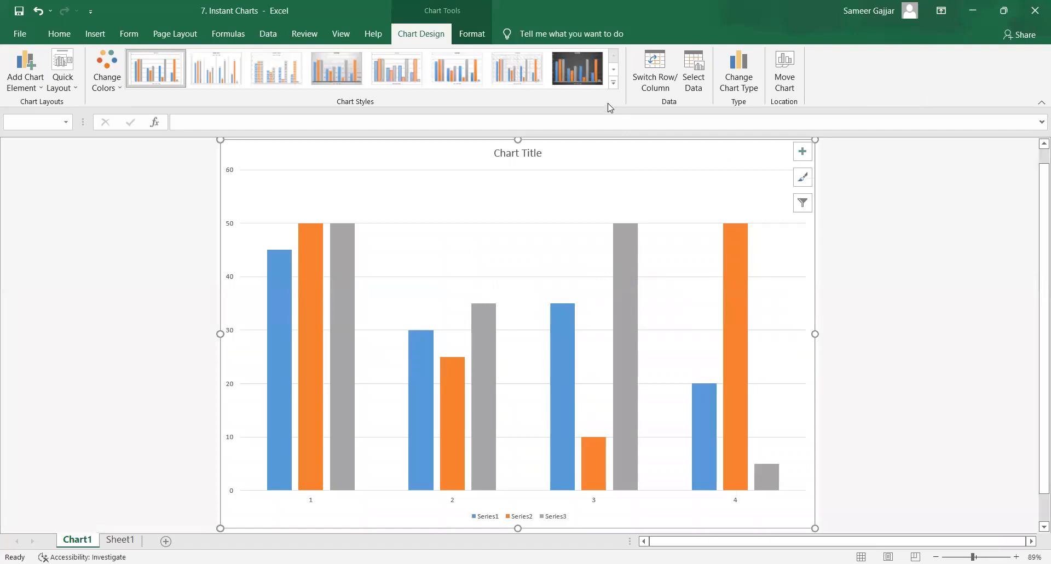
left_click(612, 83)
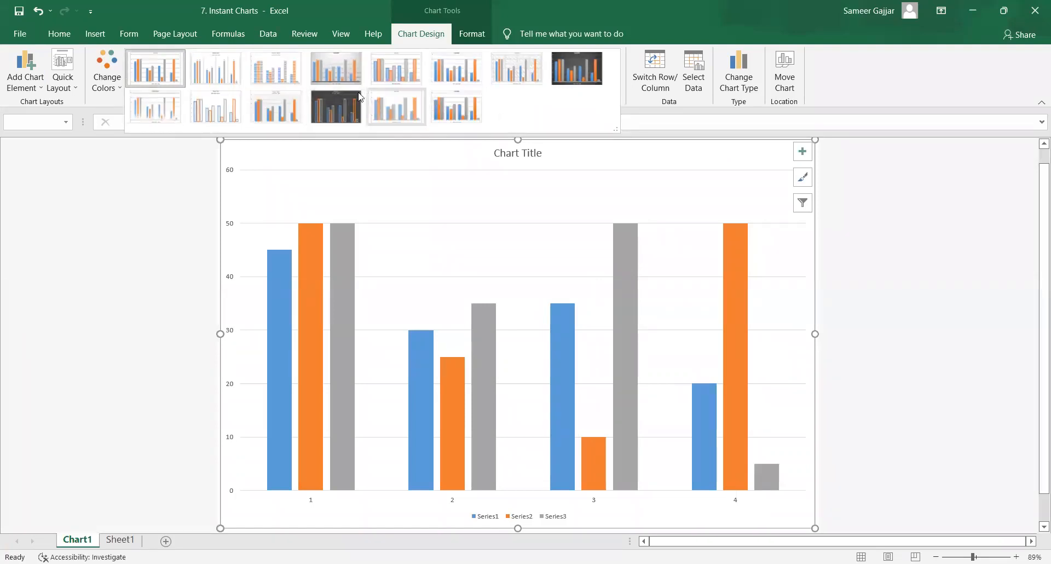
left_click(299, 86)
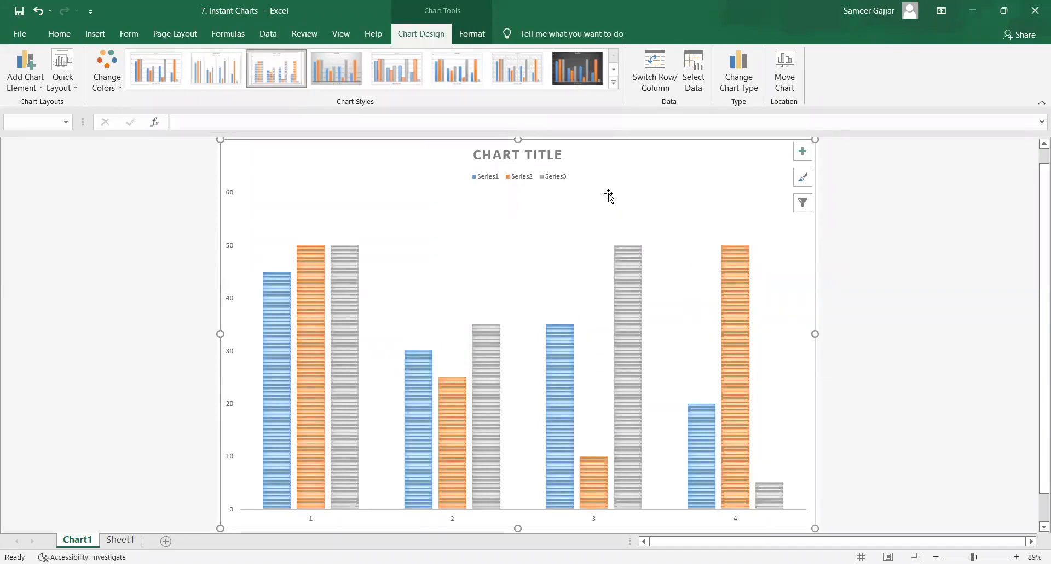
left_click(564, 158)
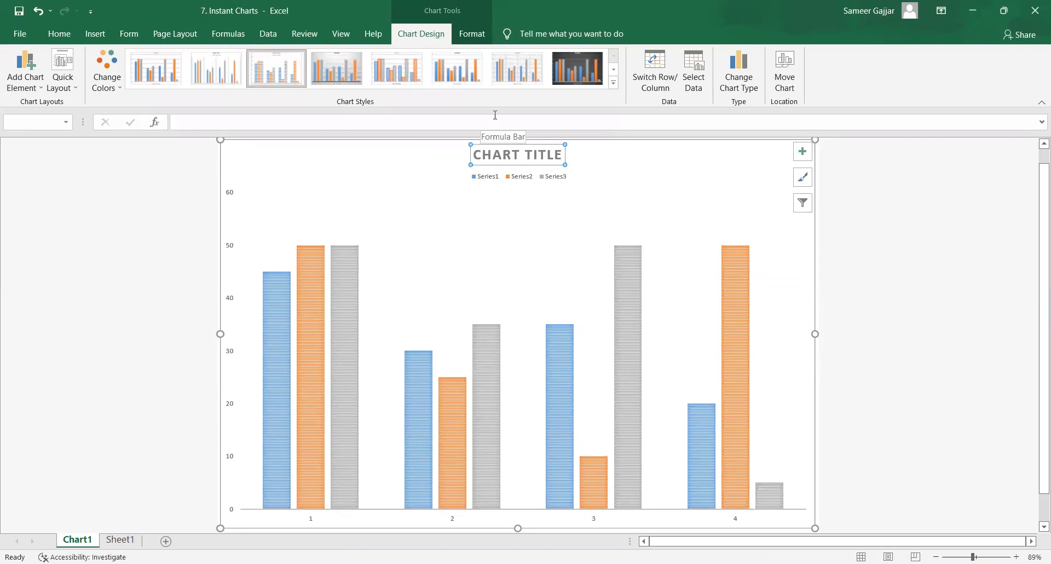
key("Escape")
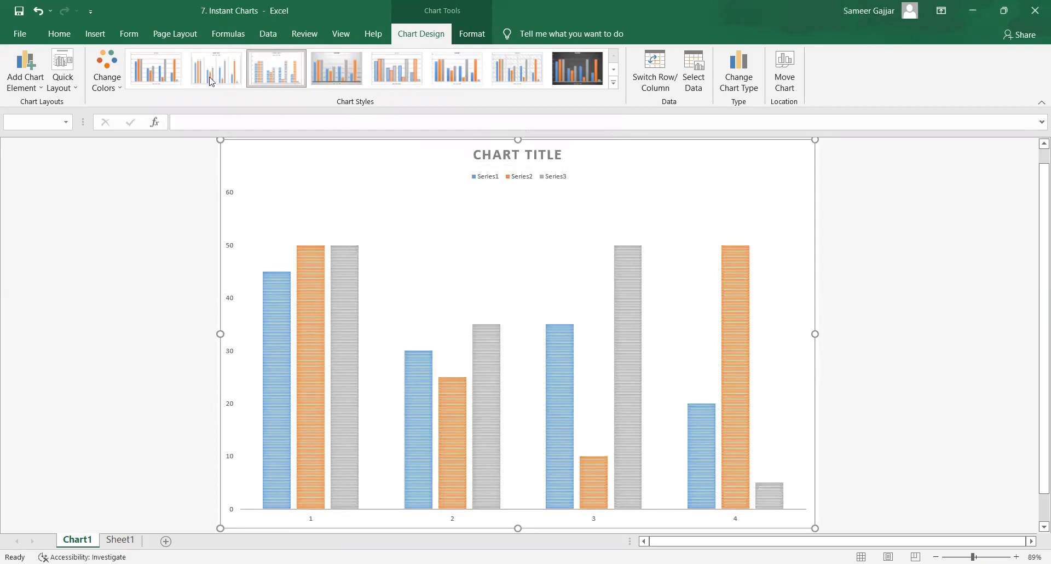
Apply the blue-and-grey colour palette and the solid style with data labels and bold title
left_click(164, 77)
left_click(120, 92)
left_click(157, 145)
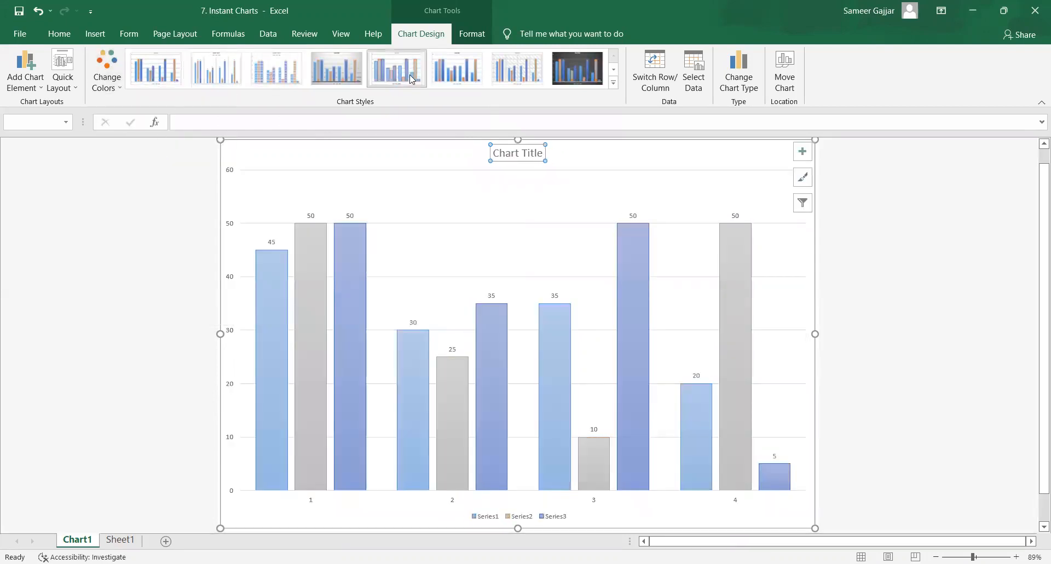
left_click(457, 77)
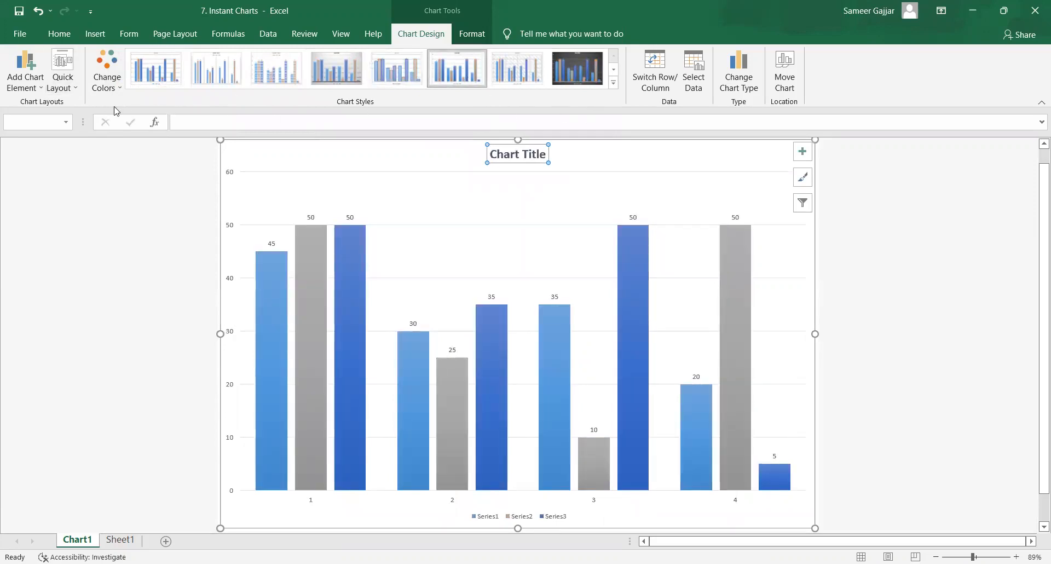
left_click(59, 34)
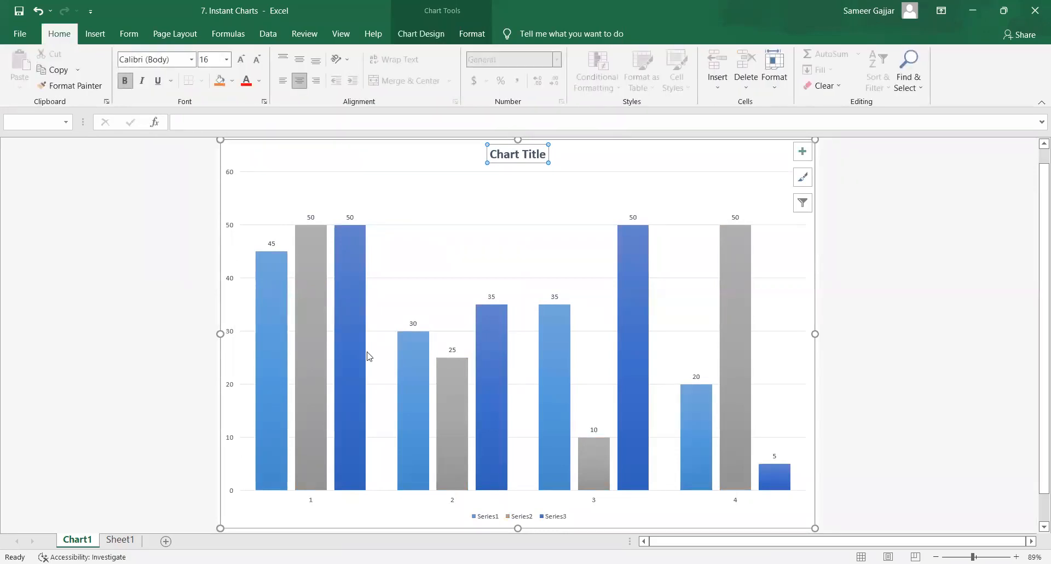
mouse_move(425, 349)
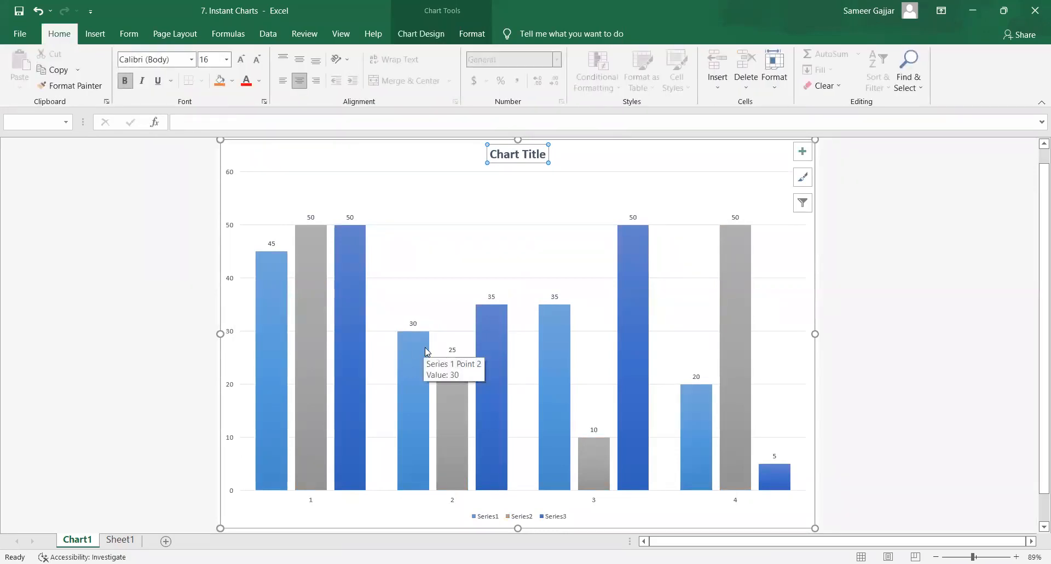